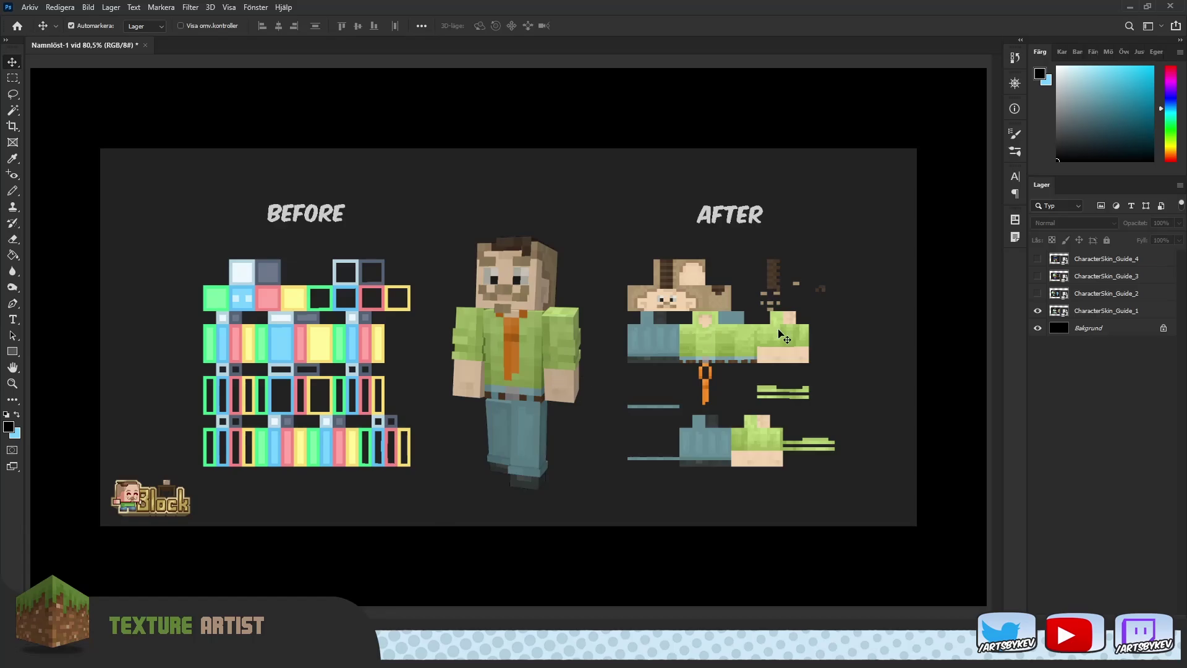
# Reveal the CharacterSkin_Guide_2, 3 and 4 layers in turn, and hide all three again so only CharacterSkin_Guide_1 shows.
pyautogui.click(1037, 293)
pyautogui.click(1037, 275)
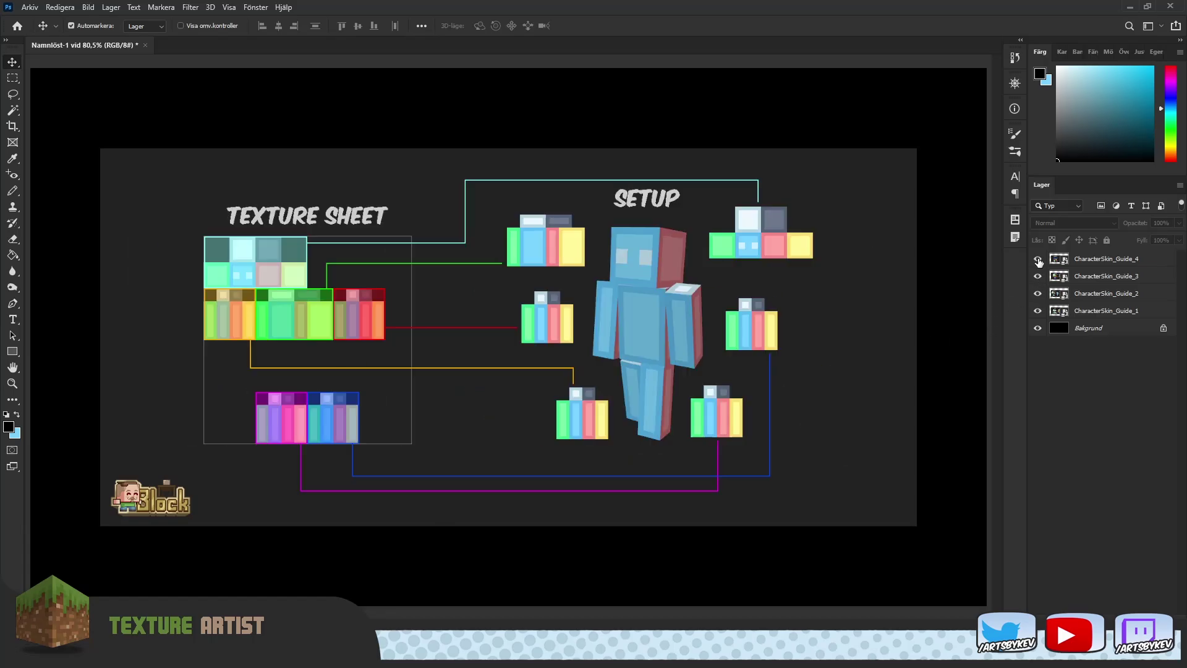
pyautogui.click(1038, 259)
pyautogui.click(1038, 259)
pyautogui.click(1038, 275)
pyautogui.click(1038, 293)
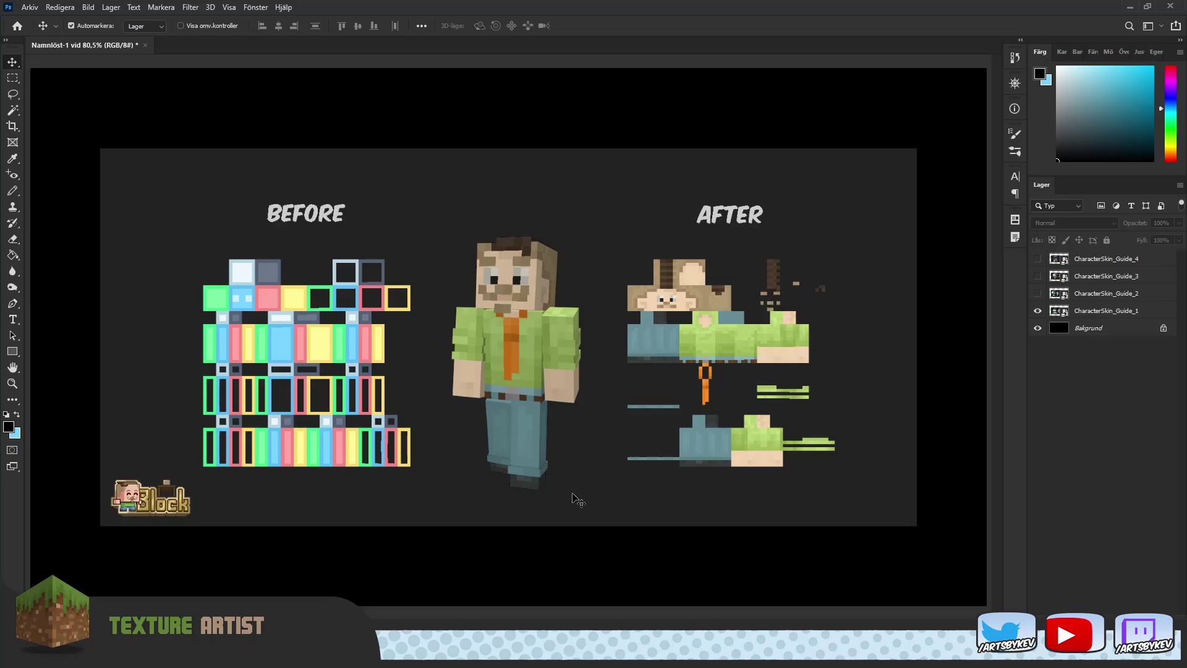
# Compare the before/after guide with the base skin and overlay guide, and show the CharacterSkin_Guide_3 and CharacterSkin_Guide_4 layers.
pyautogui.click(1038, 293)
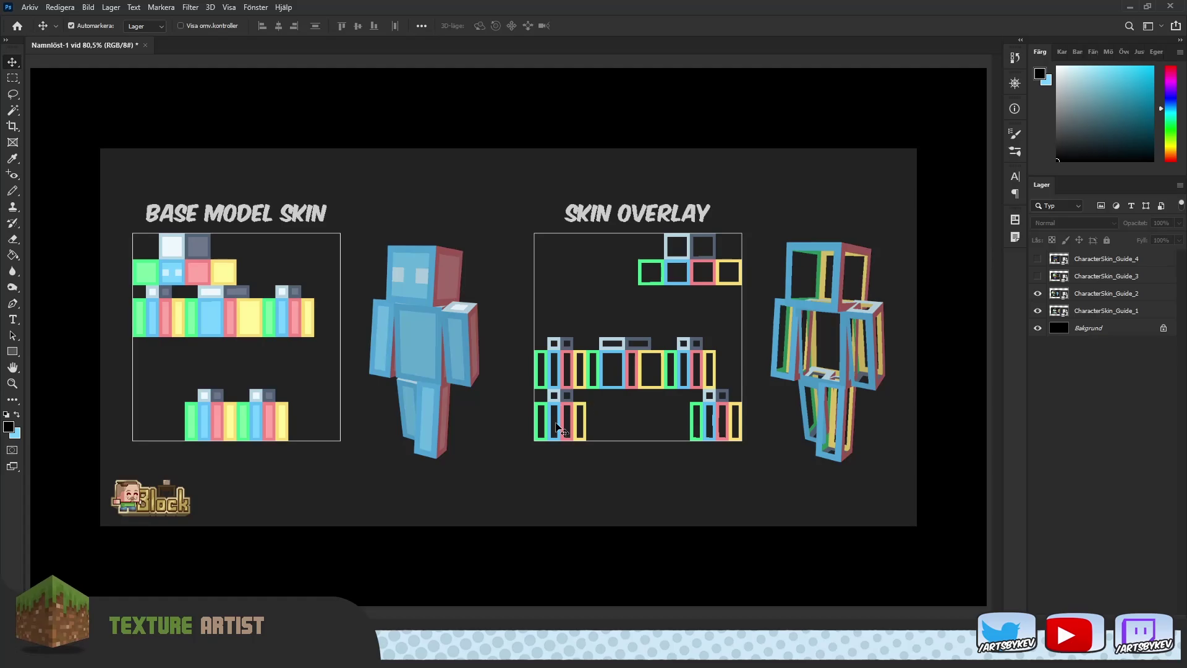
pyautogui.click(1038, 293)
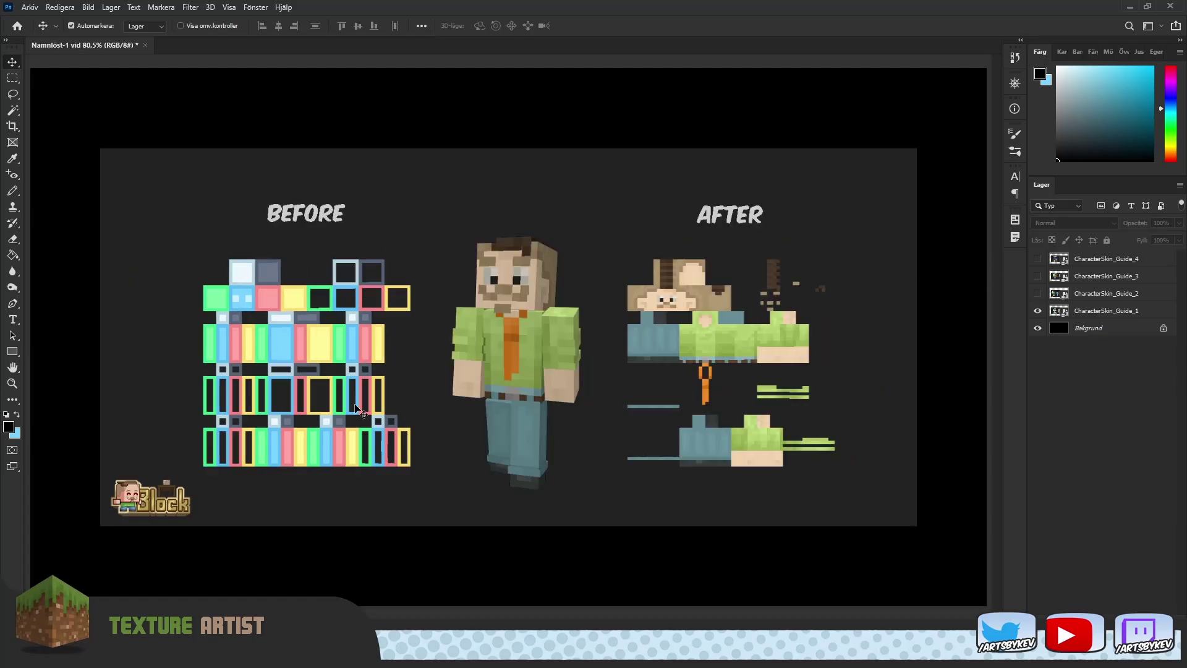
pyautogui.click(1038, 294)
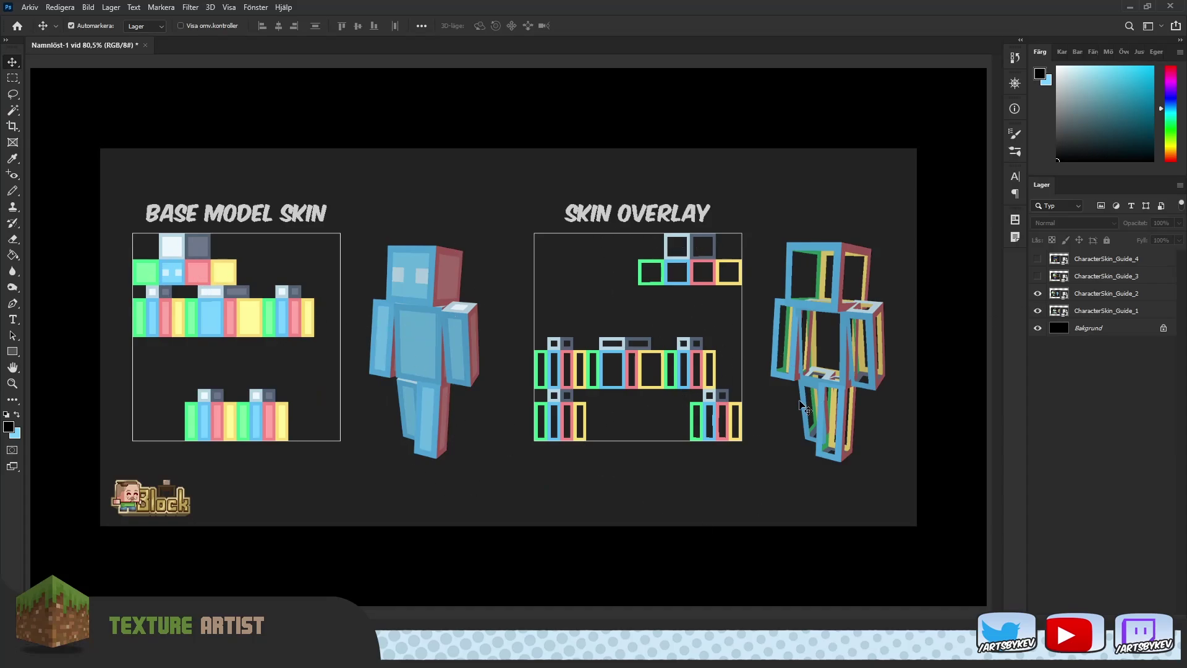
pyautogui.click(1038, 277)
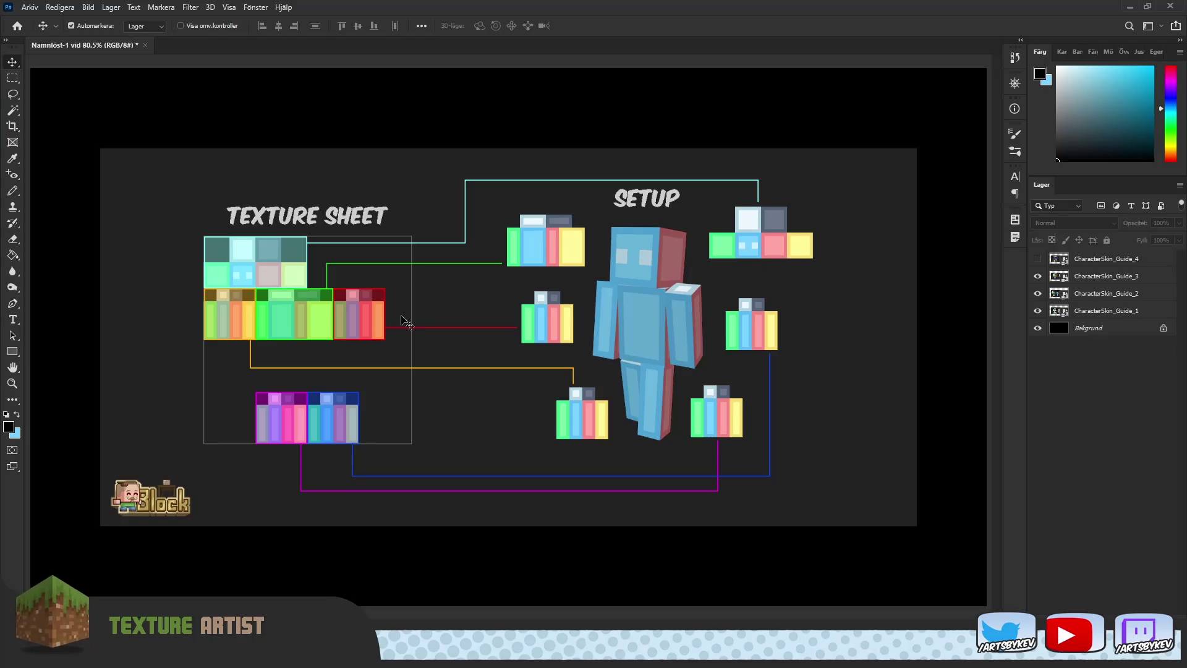
pyautogui.click(1038, 258)
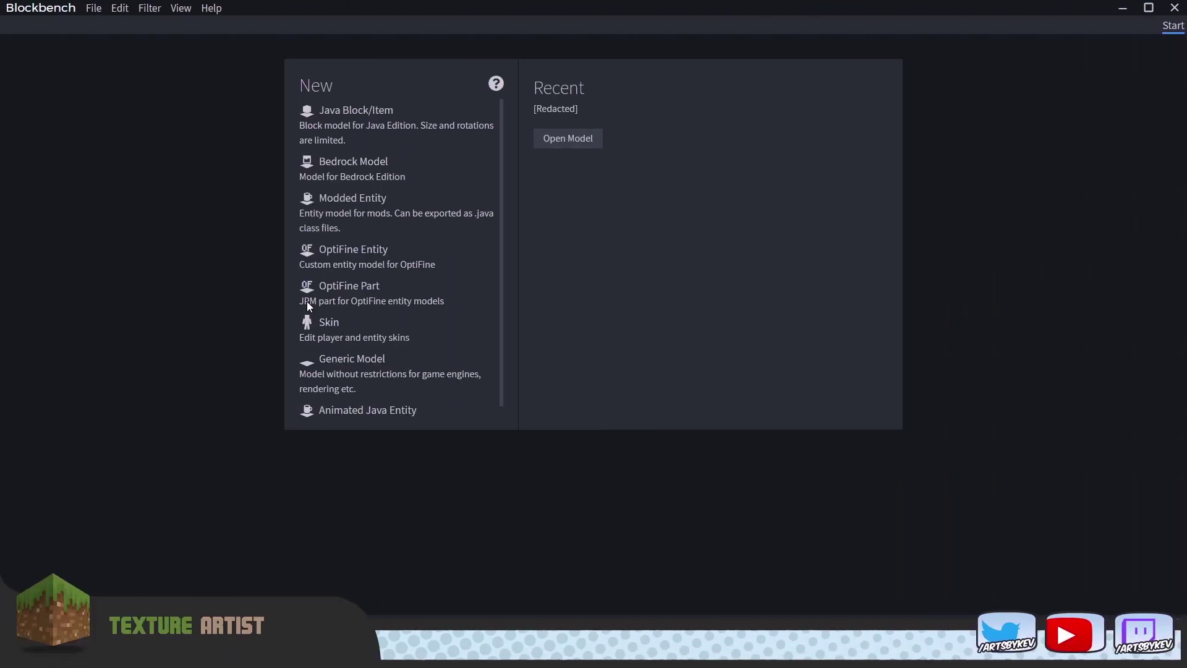
# In Blockbench, create a new skin project with the Steve model at 16x resolution, with Pose and Layer Texture enabled.
pyautogui.click(337, 335)
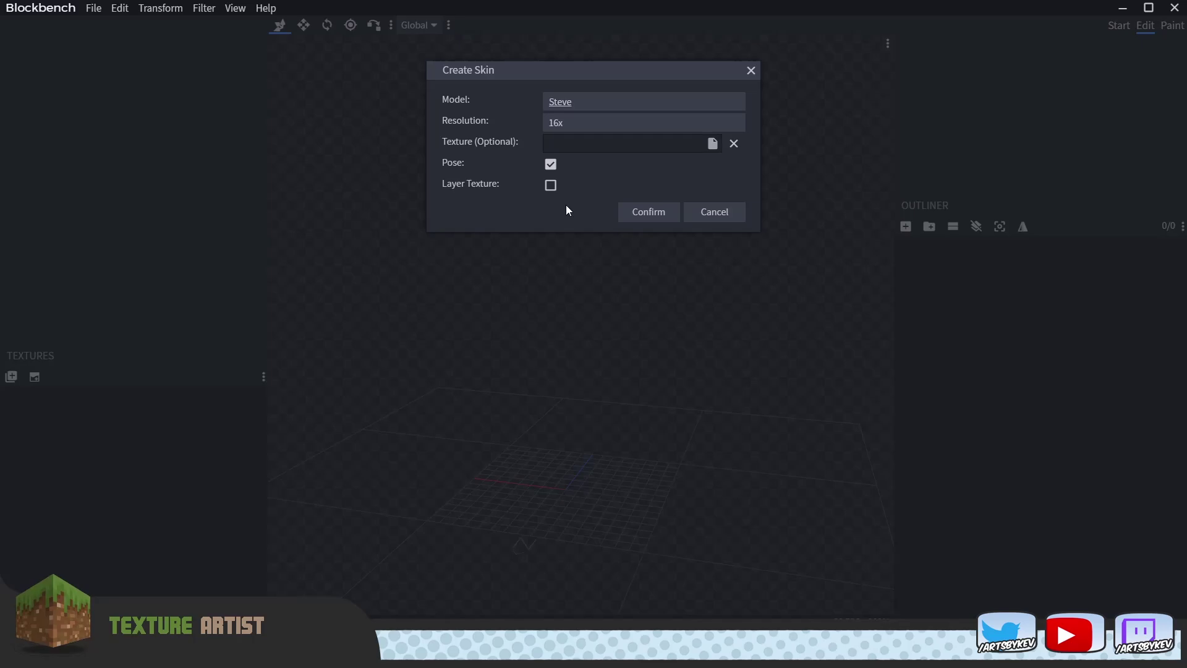
pyautogui.click(550, 185)
pyautogui.click(633, 214)
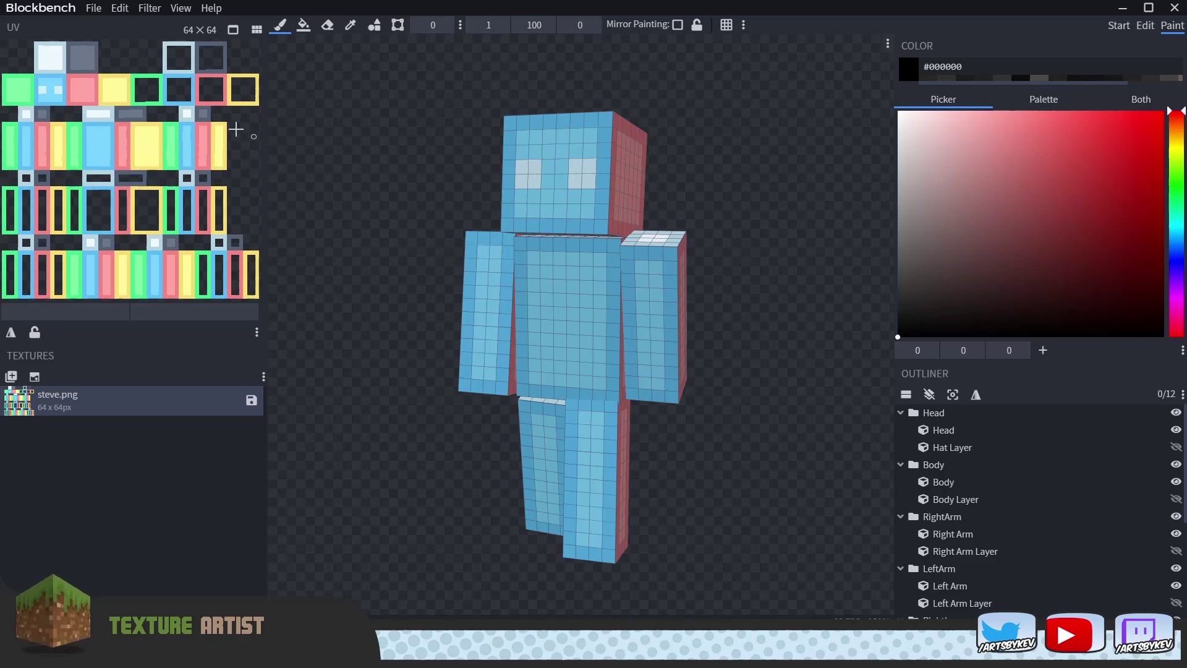
# Preview the Hat Layer, Body Layer and Right Arm Layer overlays one at a time, hiding each again.
pyautogui.click(1176, 448)
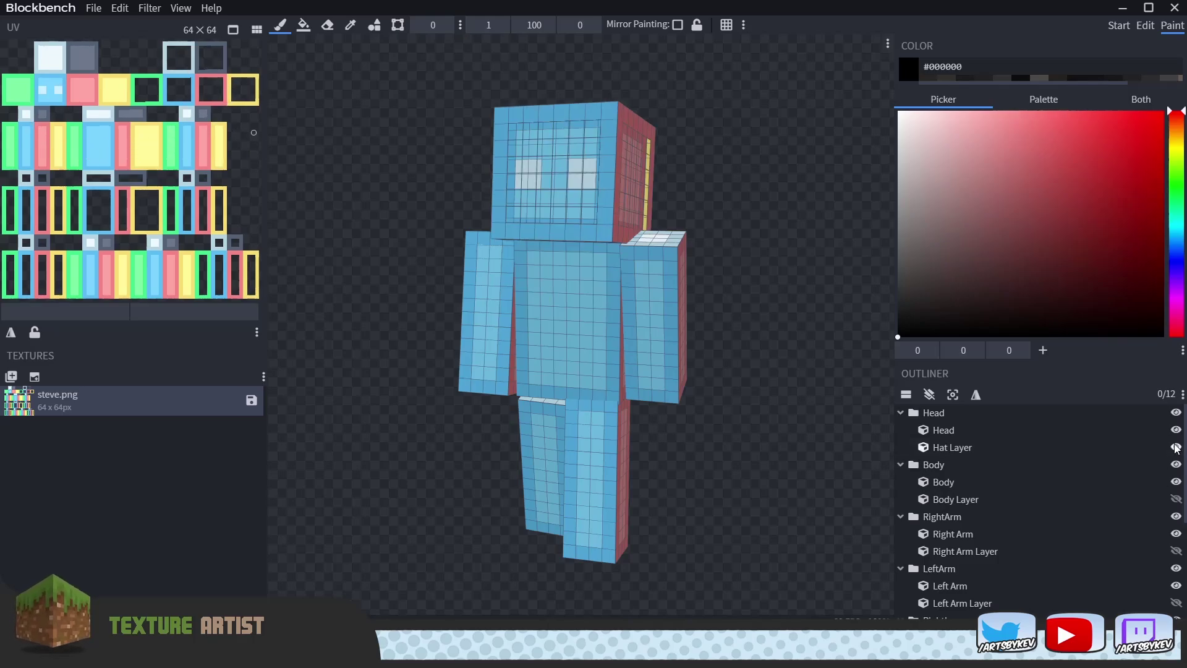
pyautogui.click(1177, 447)
pyautogui.click(1177, 499)
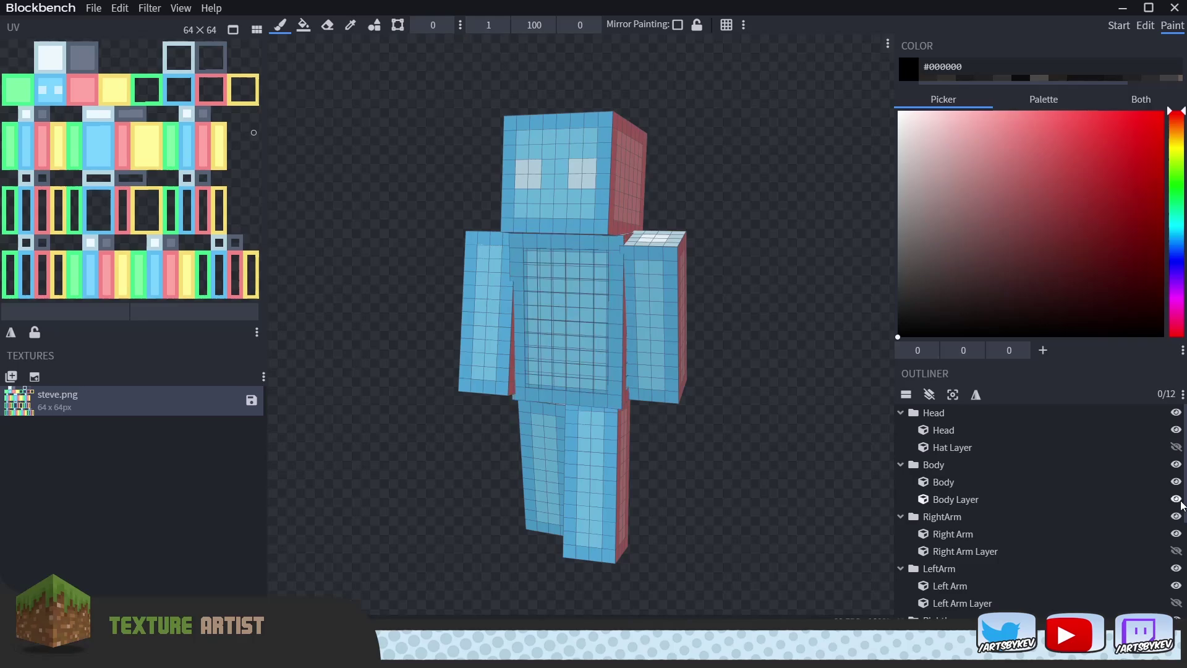
pyautogui.click(1177, 500)
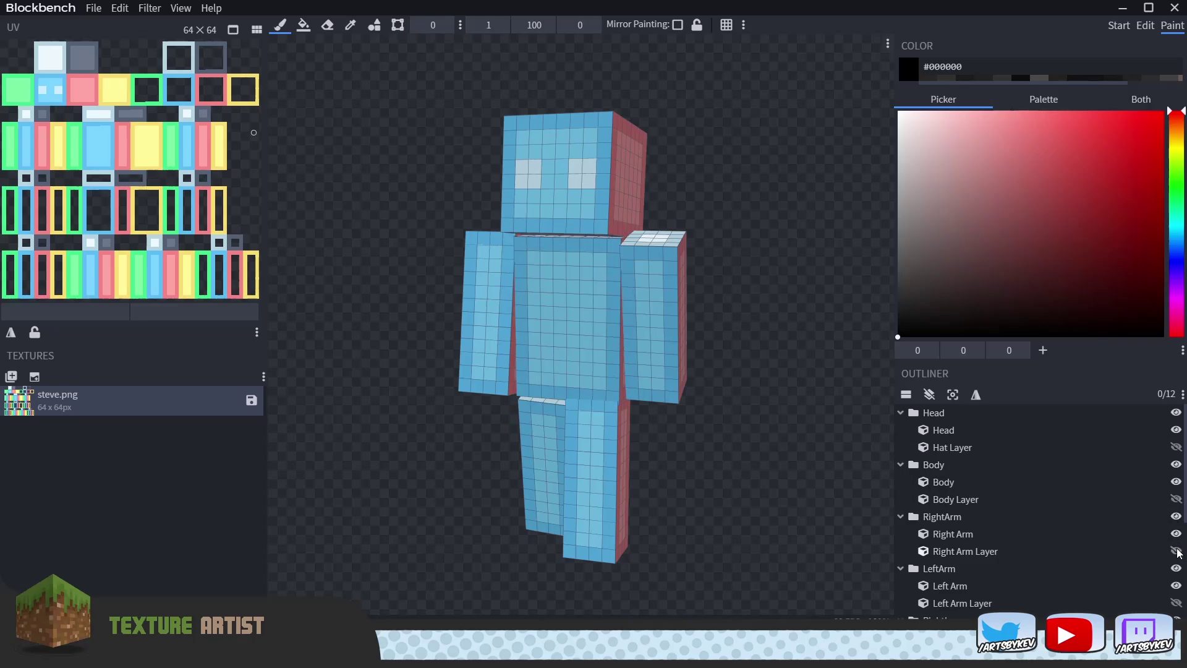
pyautogui.click(1177, 551)
pyautogui.click(1177, 551)
pyautogui.moveTo(358, 195); pyautogui.dragTo(373, 194)
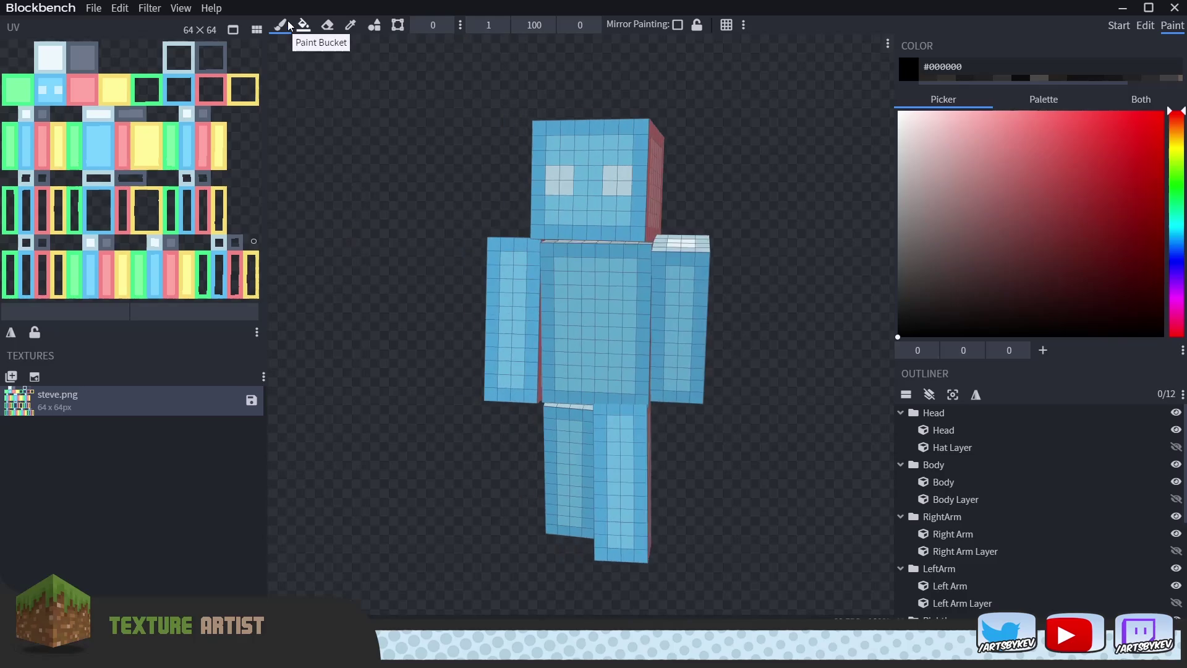
# Try filling the head's front face with red #ff0000 using the Paint Bucket in Face mode, and undo the fill.
pyautogui.click(304, 25)
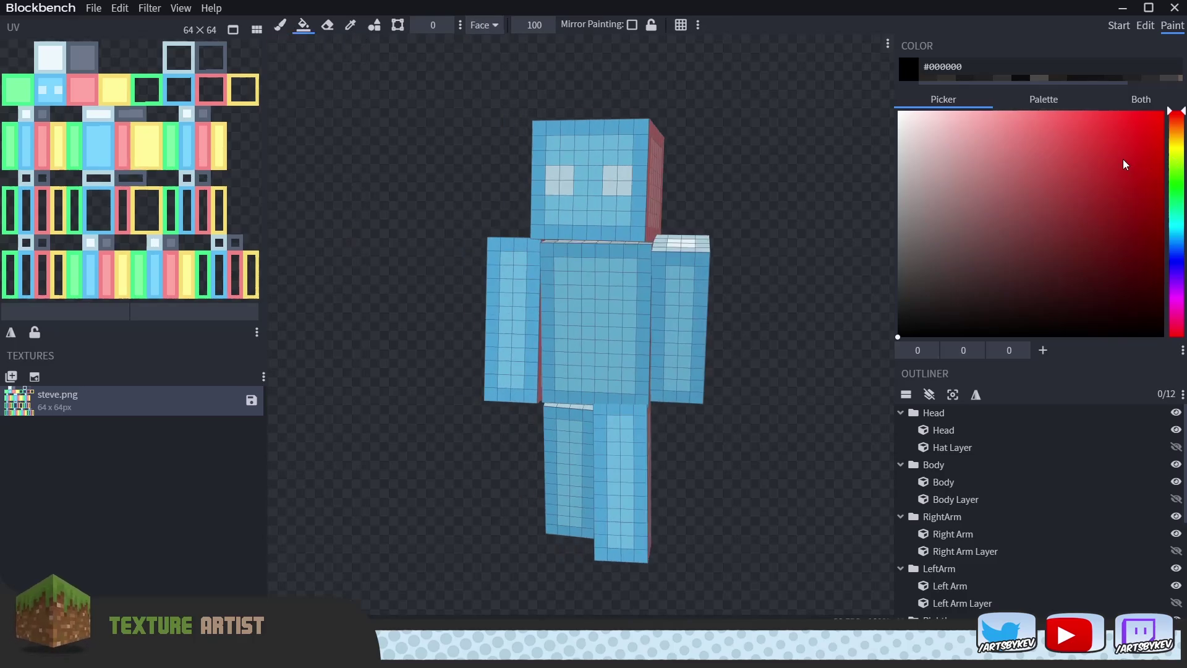
pyautogui.moveTo(1125, 160); pyautogui.dragTo(1180, 107)
pyautogui.moveTo(771, 183); pyautogui.dragTo(742, 188)
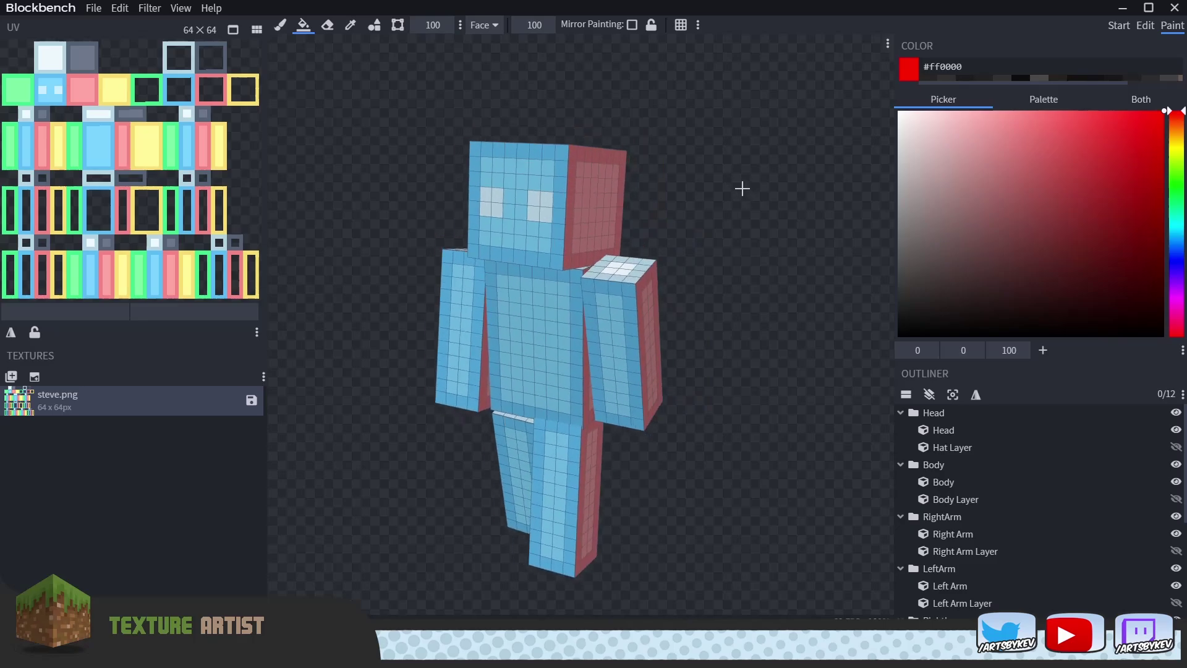
pyautogui.click(504, 219)
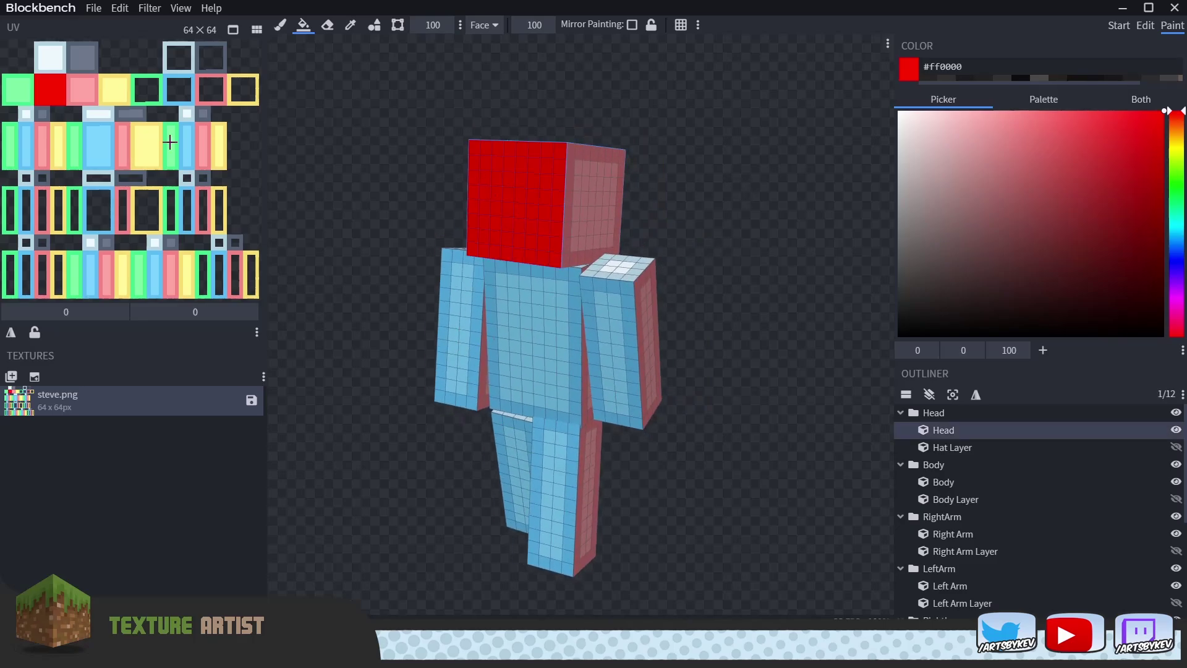
pyautogui.hotkey('ctrl', 'z')
# Try filling the head's side face and top face with red, undoing each fill.
pyautogui.moveTo(782, 226); pyautogui.dragTo(677, 225)
pyautogui.click(570, 212)
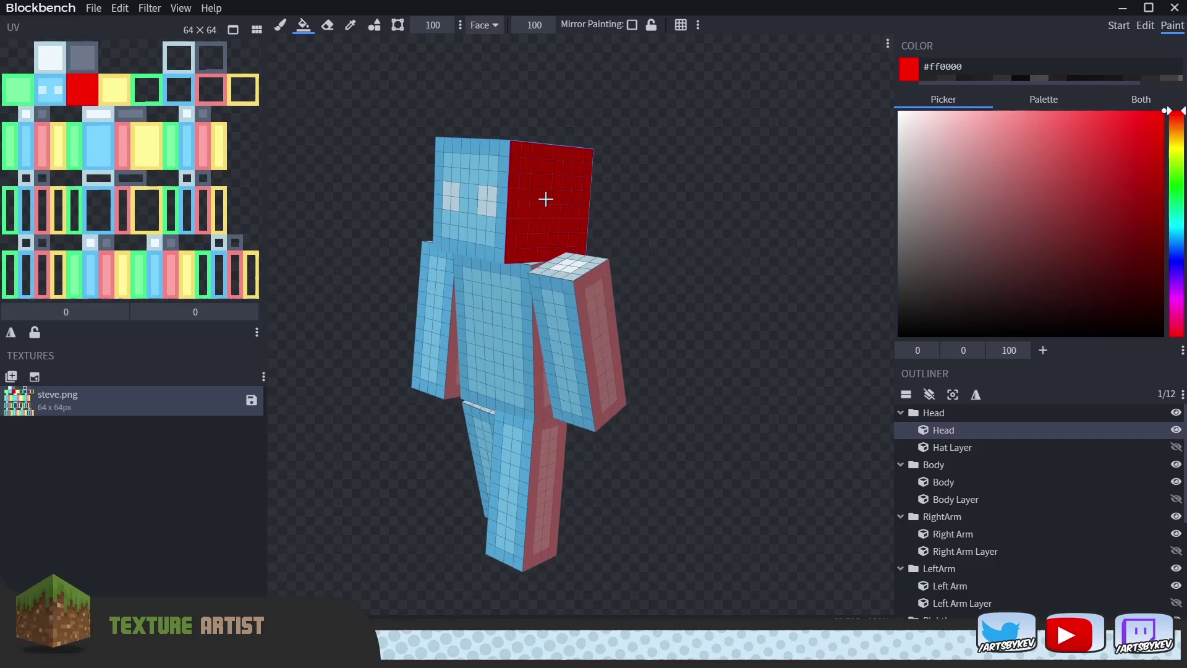
pyautogui.hotkey('ctrl', 'z')
pyautogui.moveTo(676, 233); pyautogui.dragTo(674, 291)
pyautogui.click(496, 213)
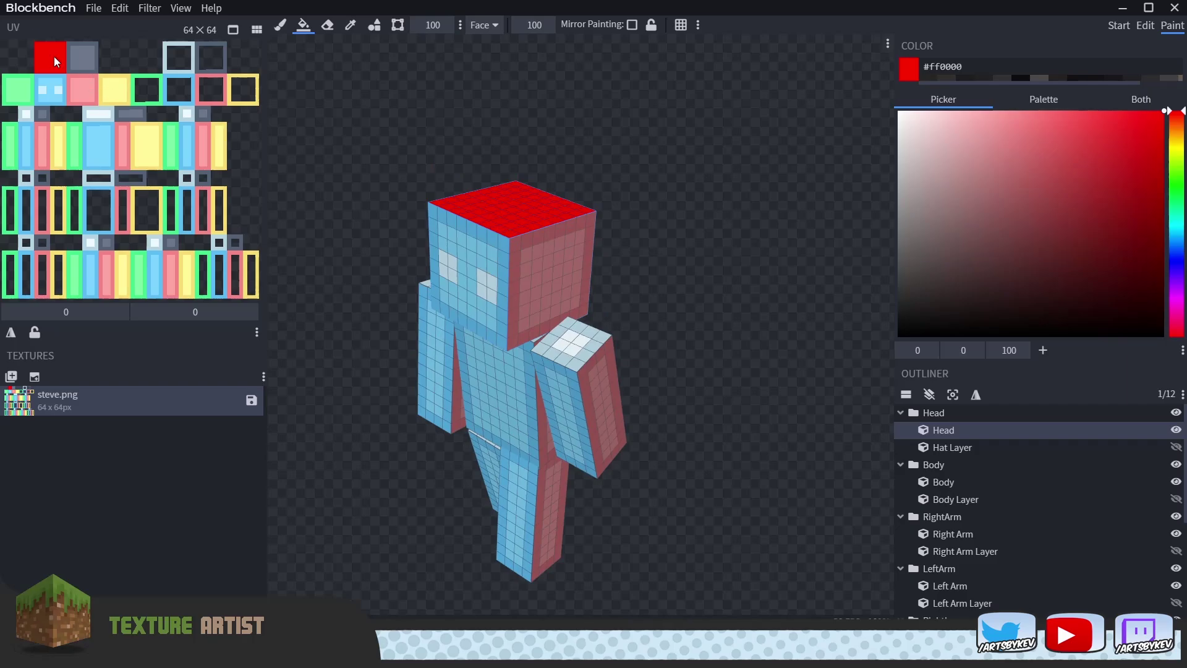
pyautogui.moveTo(734, 231); pyautogui.dragTo(676, 167)
pyautogui.hotkey('ctrl', 'z')
# Try filling the head's underside and other remaining faces with red, undoing each fill.
pyautogui.click(535, 181)
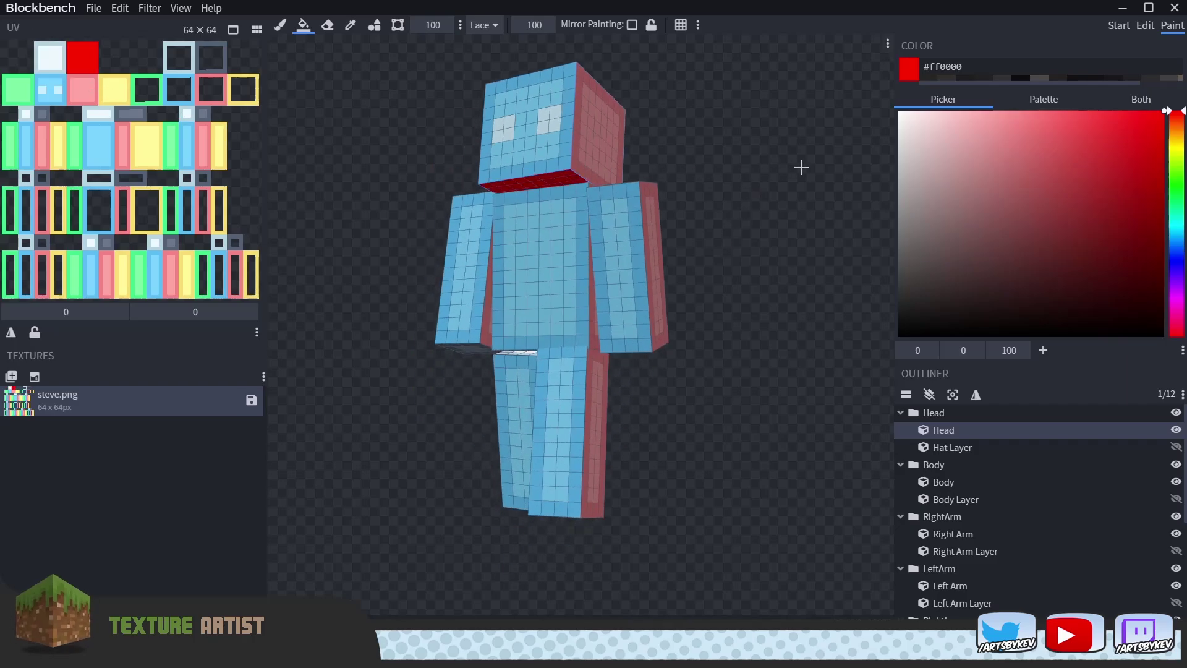
pyautogui.moveTo(802, 168); pyautogui.dragTo(593, 196)
pyautogui.hotkey('ctrl', 'z')
pyautogui.click(493, 209)
pyautogui.moveTo(717, 215); pyautogui.dragTo(669, 180)
pyautogui.hotkey('ctrl', 'z')
pyautogui.click(670, 180)
pyautogui.moveTo(501, 188); pyautogui.dragTo(681, 253)
pyautogui.hotkey('ctrl', 'z')
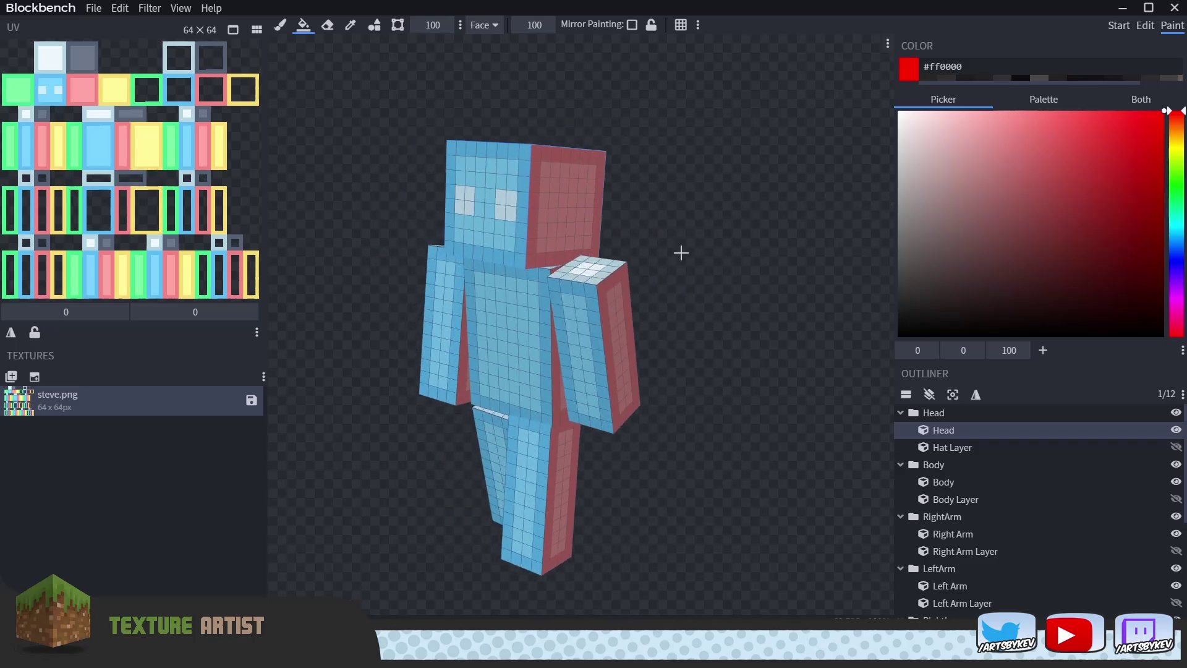
# Inspect the model in Edit mode and return to Paint mode with Mirror Painting enabled.
pyautogui.moveTo(681, 252); pyautogui.dragTo(706, 247, button='right')
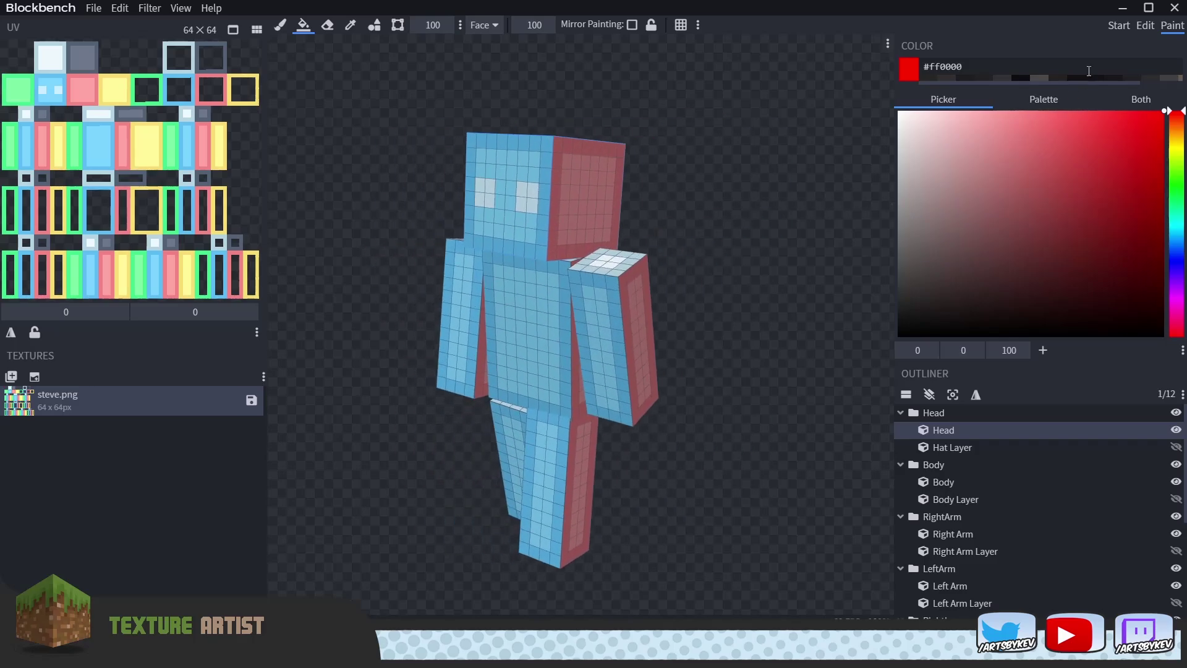
pyautogui.click(1148, 26)
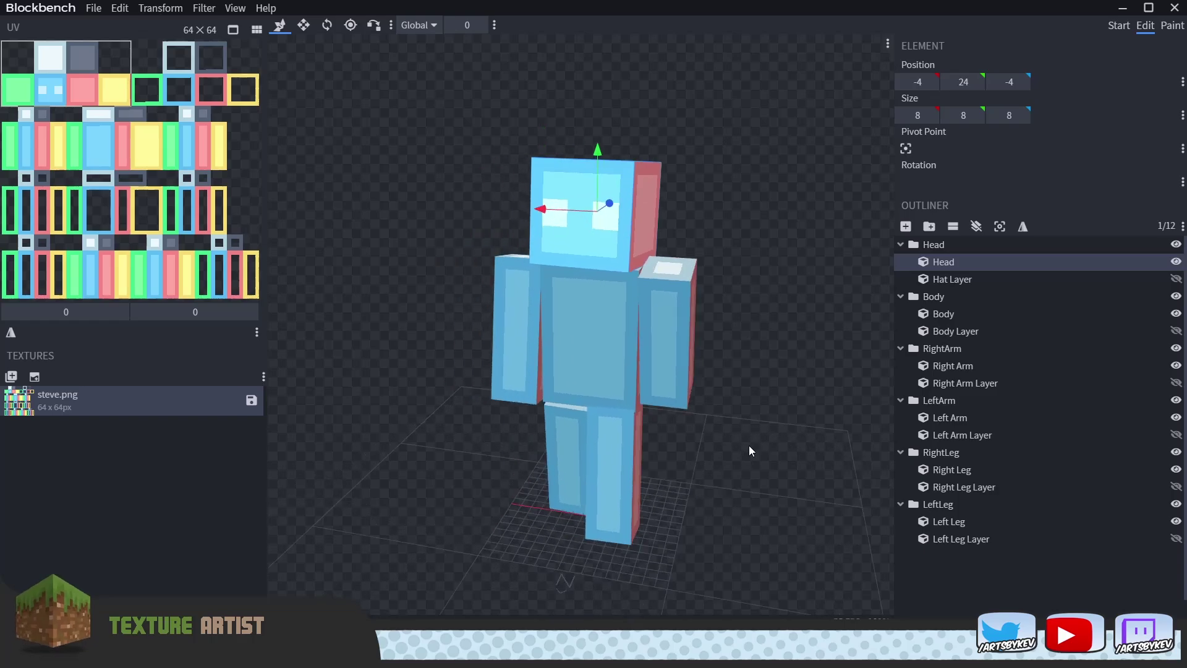
pyautogui.moveTo(750, 446); pyautogui.dragTo(754, 436)
pyautogui.moveTo(754, 436); pyautogui.dragTo(725, 362, button='right')
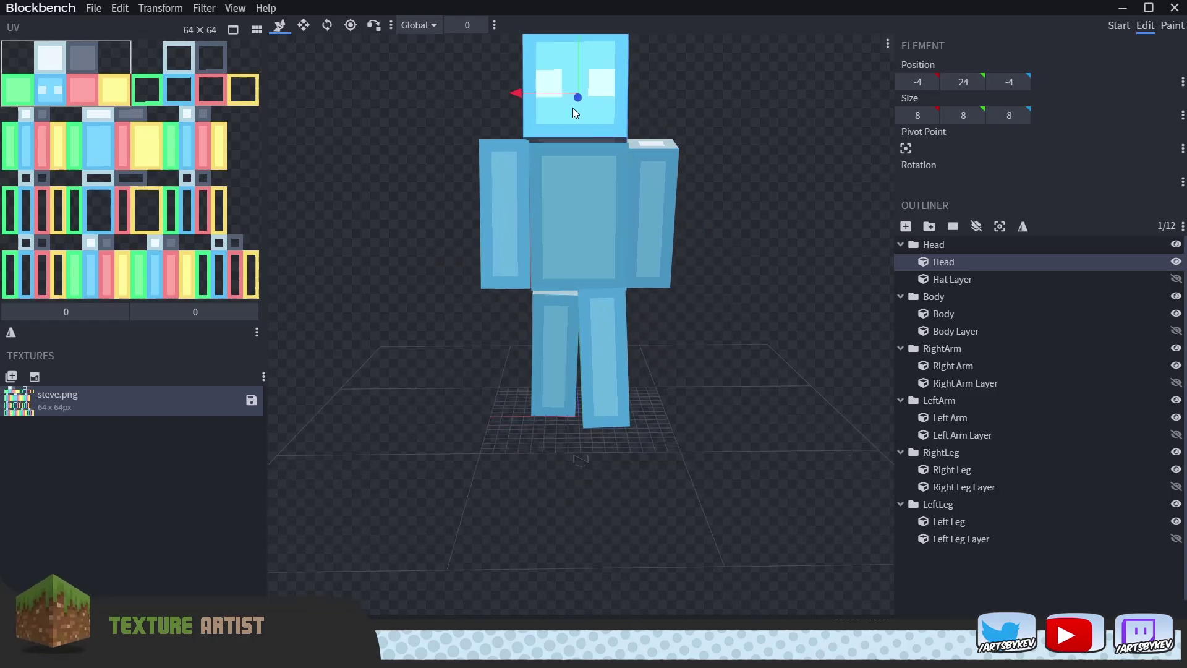
pyautogui.moveTo(840, 132); pyautogui.dragTo(829, 206, button='right')
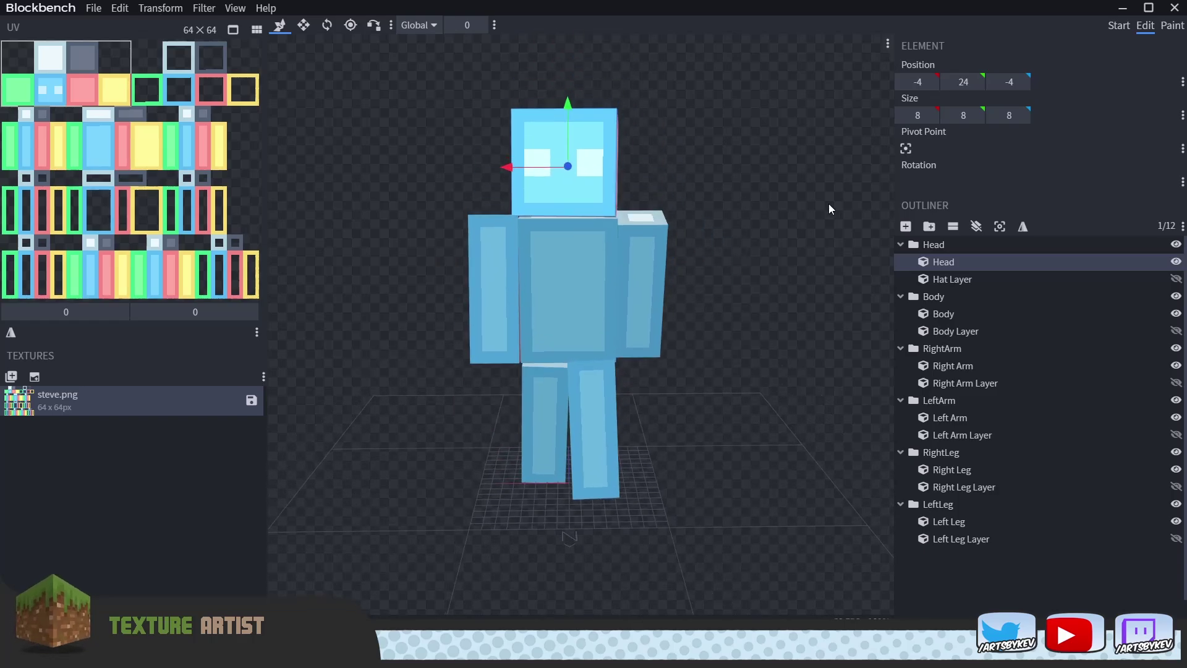
pyautogui.click(1173, 25)
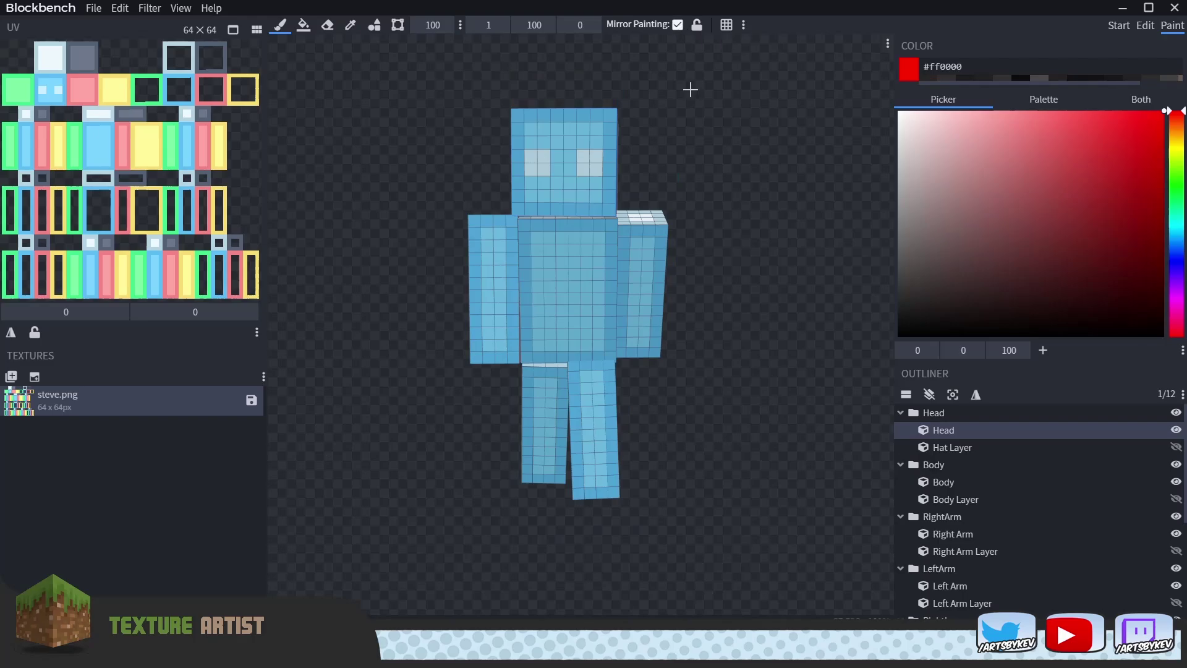
pyautogui.moveTo(691, 89); pyautogui.dragTo(737, 214)
pyautogui.moveTo(815, 170); pyautogui.dragTo(689, 161)
pyautogui.moveTo(690, 160); pyautogui.dragTo(755, 298, button='right')
pyautogui.scroll(5, 747, 191)
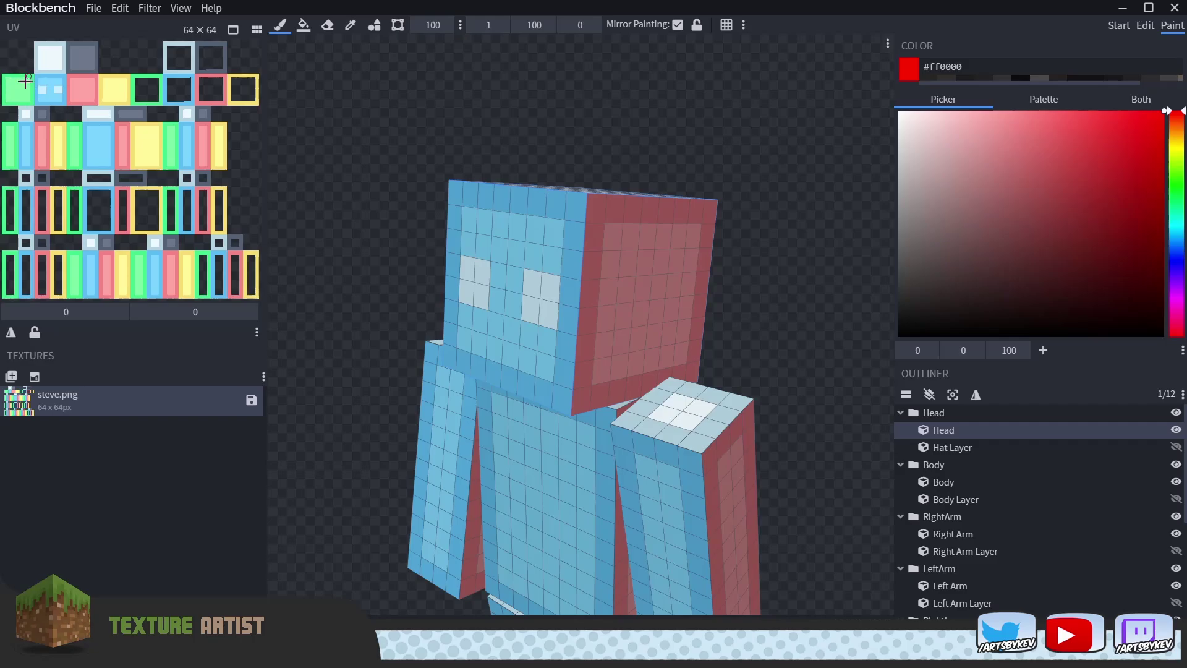
# Set the colour to skin tone #ffd7a5 and fill the head's sides and top using the Paint Bucket in Face mode.
pyautogui.moveTo(1178, 140); pyautogui.dragTo(1179, 137)
pyautogui.click(992, 111)
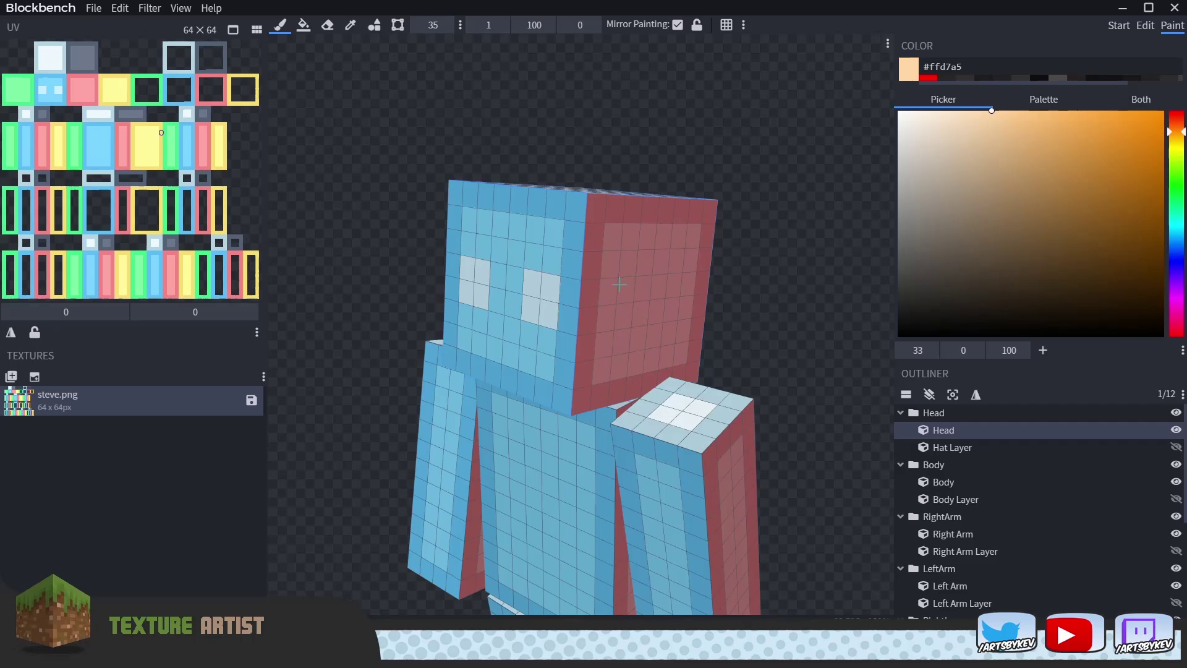
pyautogui.click(303, 25)
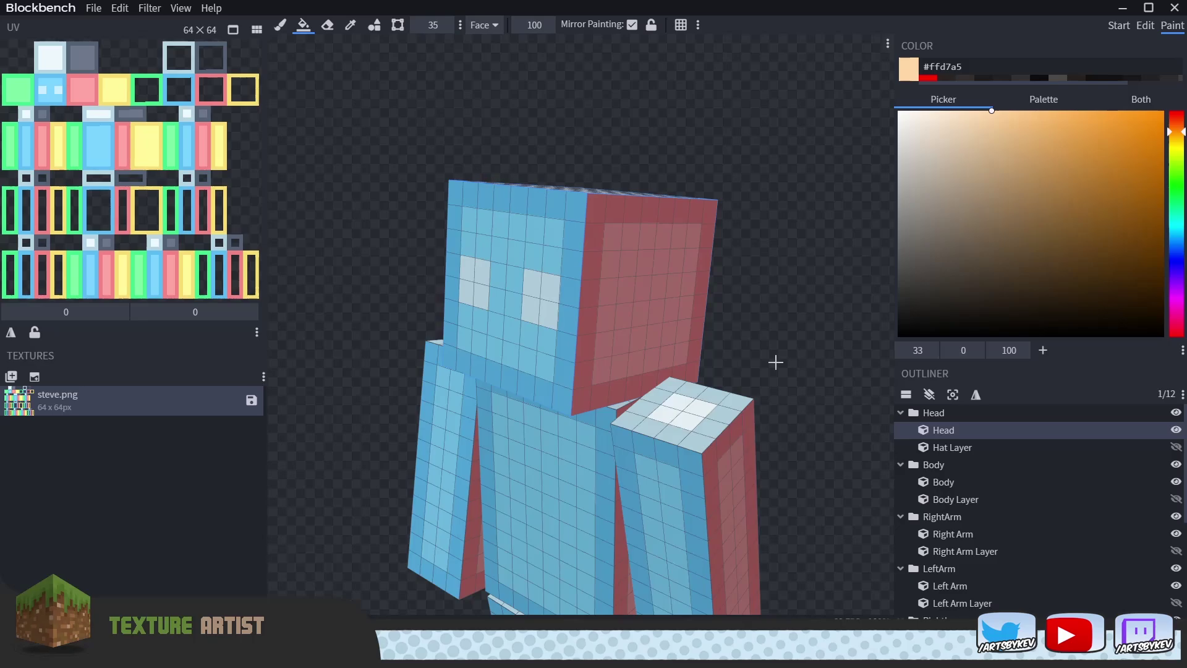
pyautogui.click(652, 305)
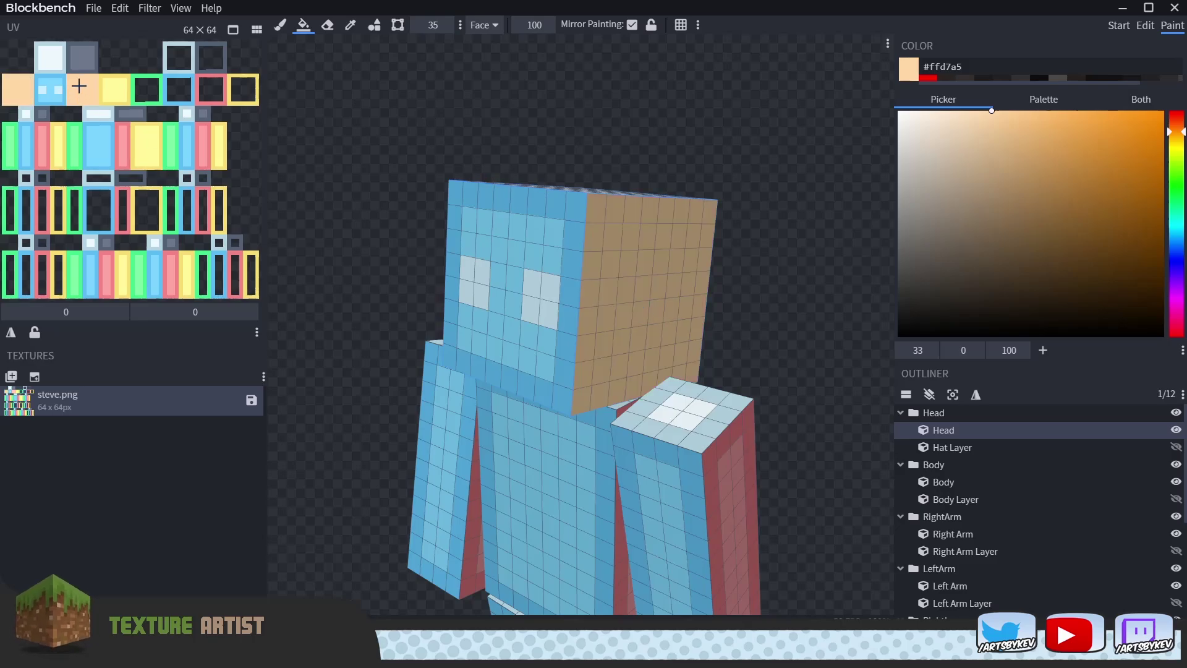
pyautogui.moveTo(535, 108); pyautogui.dragTo(597, 154)
pyautogui.click(569, 218)
# Fill the back and underside of the head with the skin tone.
pyautogui.moveTo(756, 183); pyautogui.dragTo(624, 168)
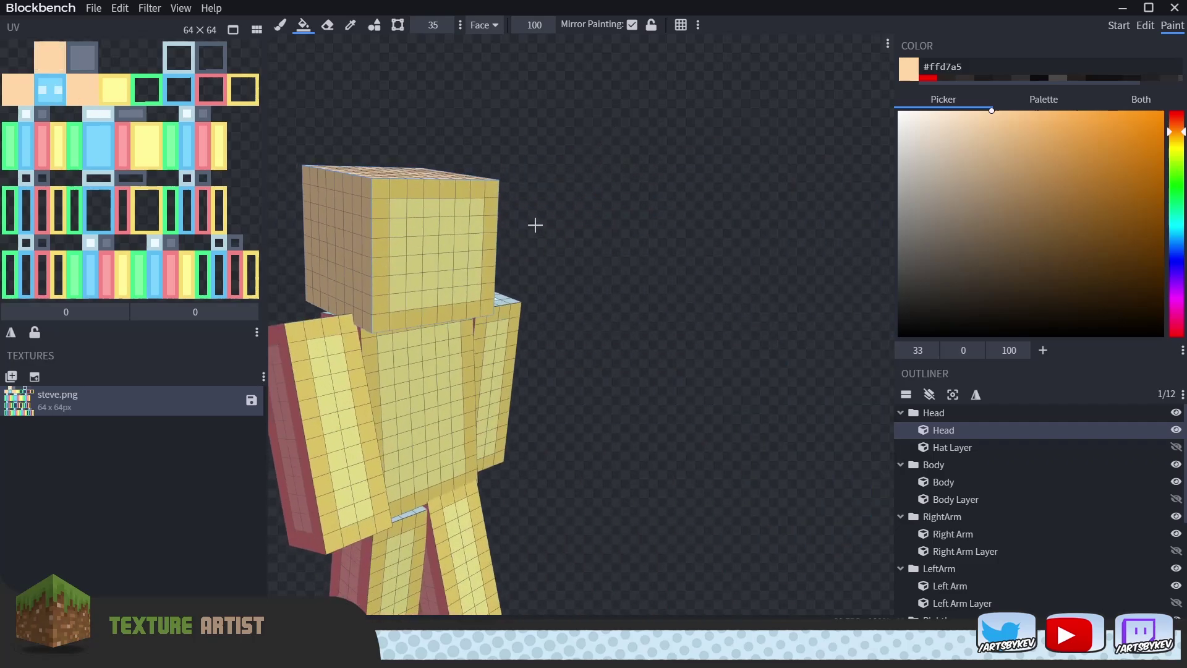
pyautogui.click(477, 261)
pyautogui.moveTo(523, 252); pyautogui.dragTo(535, 127)
pyautogui.click(461, 257)
# Fill the left arm's faces with the skin tone, mirroring them onto the right arm.
pyautogui.moveTo(542, 173); pyautogui.dragTo(689, 273)
pyautogui.moveTo(829, 257); pyautogui.dragTo(778, 255)
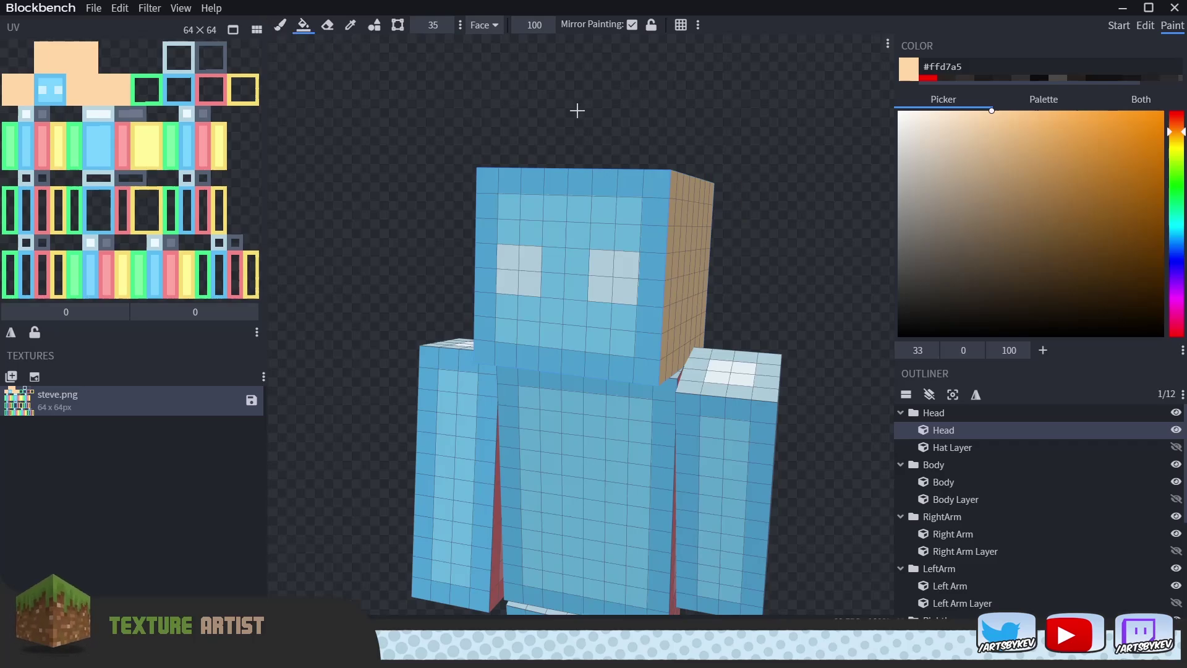
pyautogui.moveTo(773, 139); pyautogui.dragTo(760, 135)
pyautogui.moveTo(730, 378); pyautogui.dragTo(766, 411)
pyautogui.moveTo(834, 314); pyautogui.dragTo(370, 379)
pyautogui.click(391, 365)
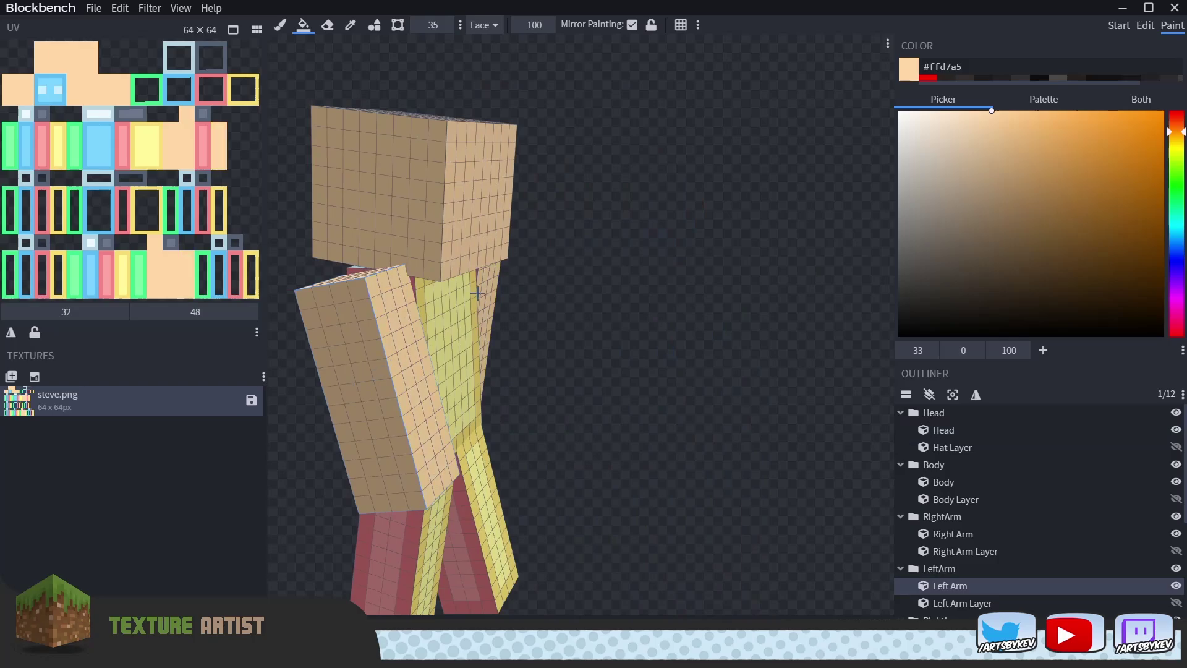
pyautogui.click(481, 275)
# Fill the outer, back, front and top faces of both legs with the skin tone.
pyautogui.moveTo(585, 407); pyautogui.dragTo(631, 316, button='right')
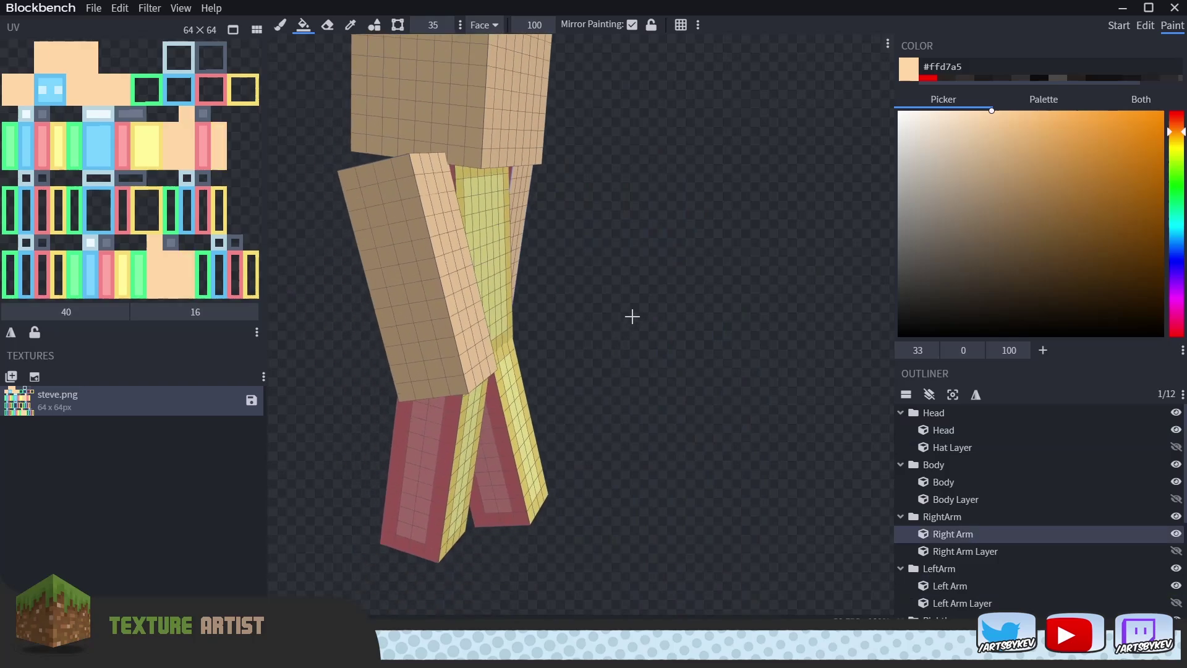
pyautogui.click(505, 465)
pyautogui.click(404, 464)
pyautogui.moveTo(377, 462); pyautogui.dragTo(848, 413)
pyautogui.click(708, 538)
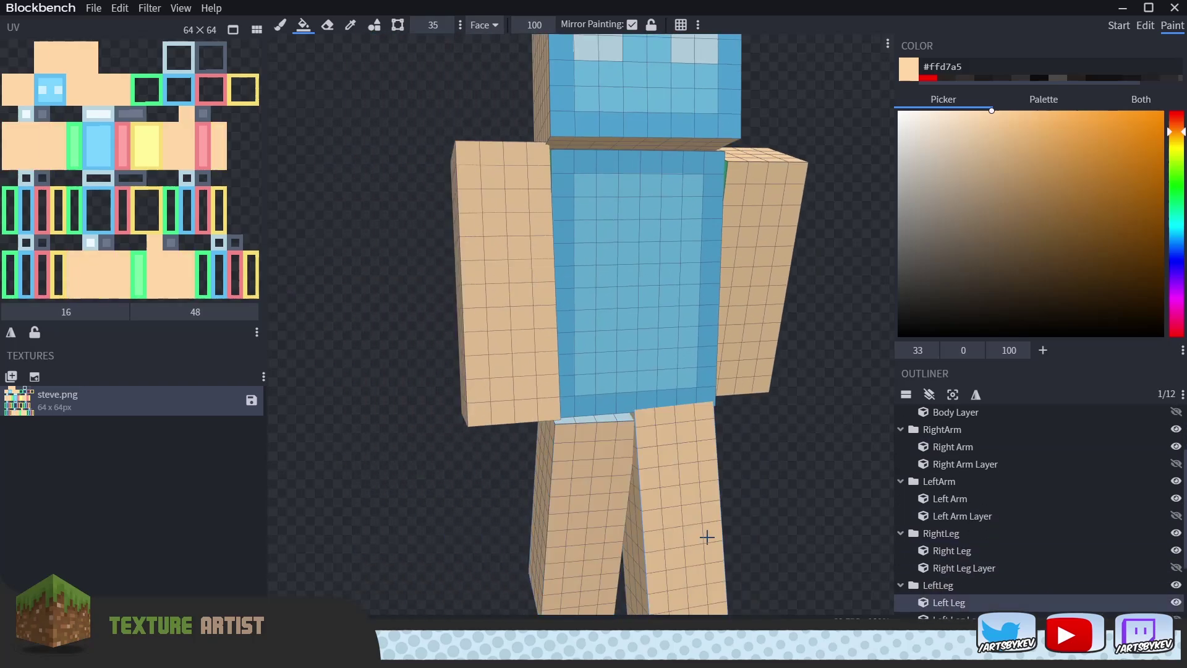
pyautogui.click(610, 420)
pyautogui.moveTo(805, 458); pyautogui.dragTo(754, 488, button='right')
pyautogui.scroll(-1, 753, 488)
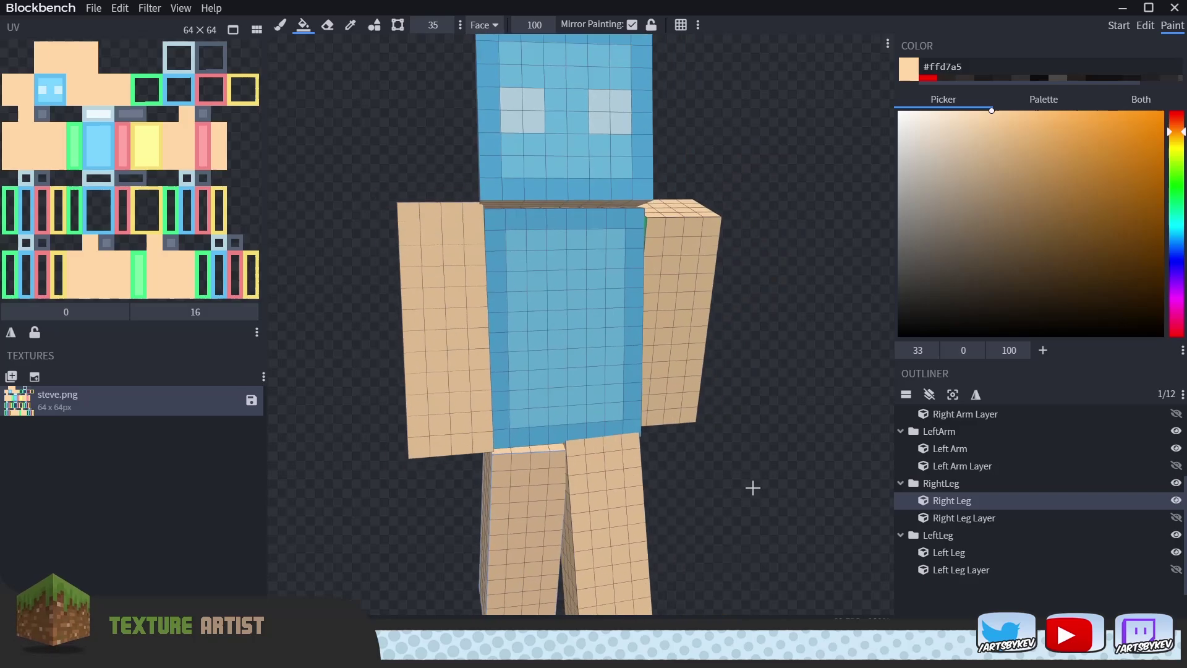
# Fill the left arm's inner face with the skin tone, mirroring it onto the right arm.
pyautogui.moveTo(754, 488); pyautogui.dragTo(777, 482)
pyautogui.scroll(3, 711, 220)
pyautogui.click(705, 188)
pyautogui.scroll(-3, 808, 270)
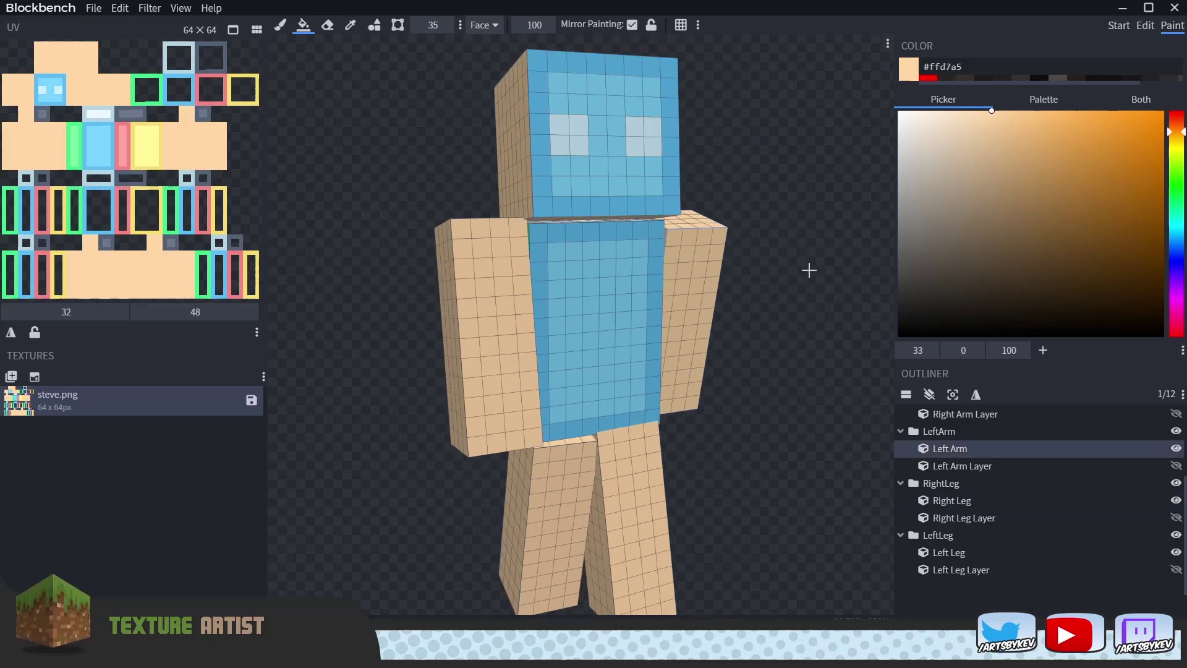
pyautogui.moveTo(808, 271); pyautogui.dragTo(763, 273)
pyautogui.moveTo(697, 186); pyautogui.dragTo(742, 233, button='right')
pyautogui.moveTo(742, 233); pyautogui.dragTo(708, 221)
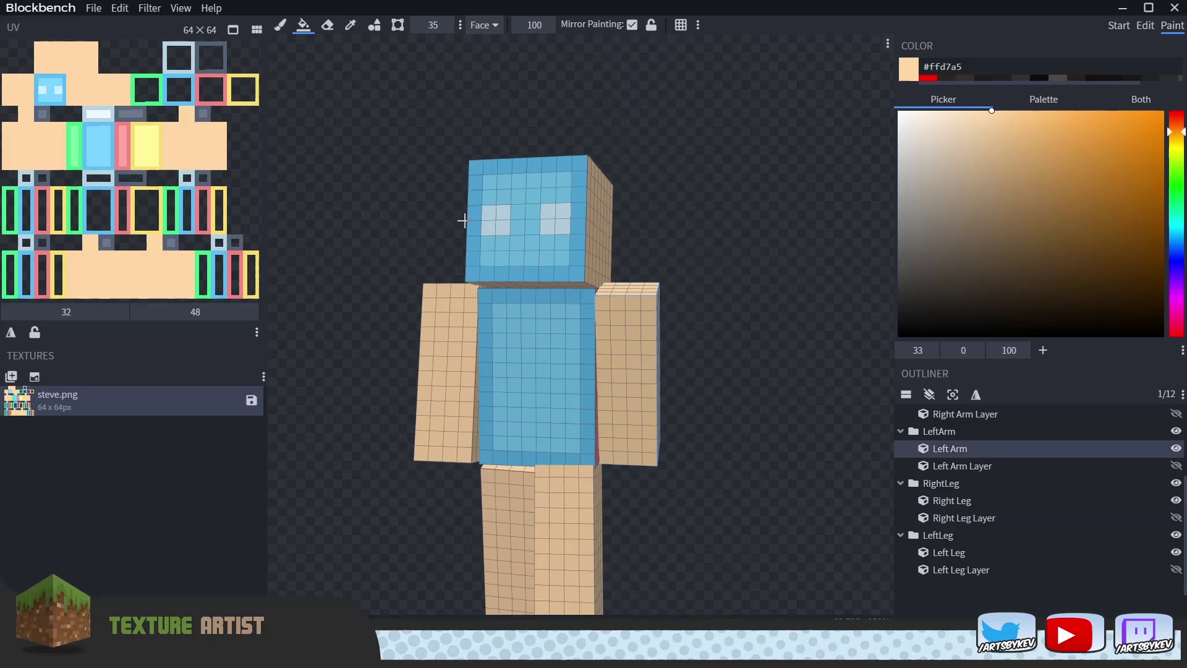
# Fill the front face of the head with the skin tone and switch to the Paint Brush.
pyautogui.click(504, 225)
pyautogui.moveTo(680, 266)
pyautogui.mouseDown()
pyautogui.moveTo(705, 272)
pyautogui.moveTo(767, 202)
pyautogui.moveTo(754, 210)
pyautogui.mouseUp()
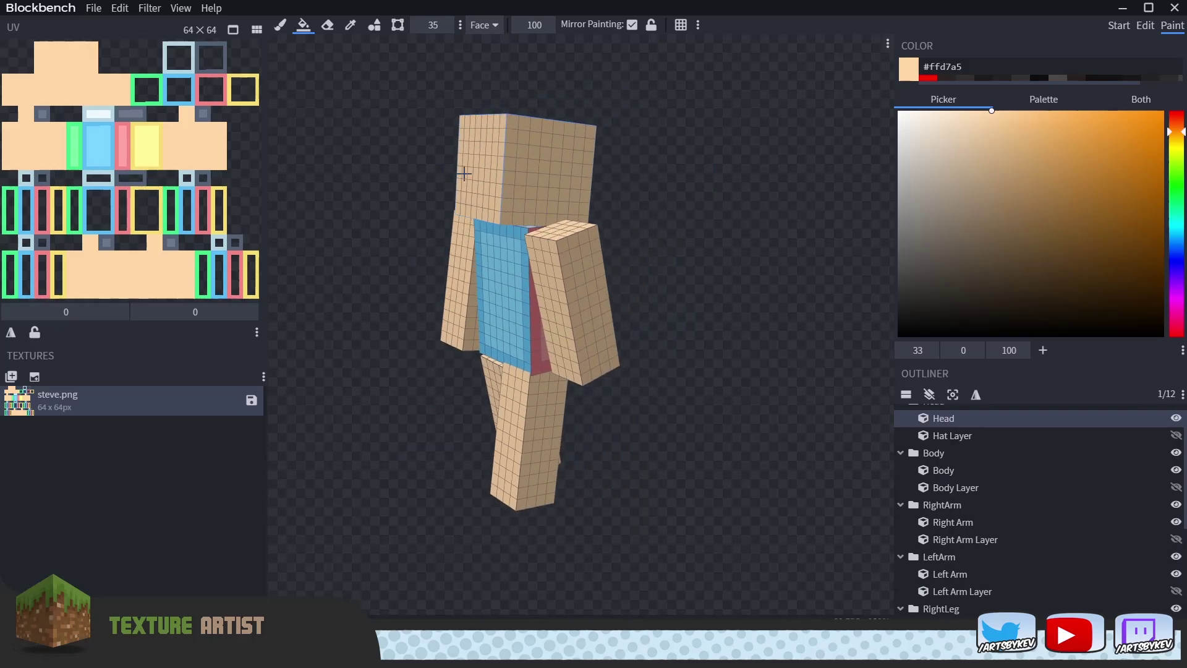
pyautogui.moveTo(683, 224); pyautogui.dragTo(514, 202)
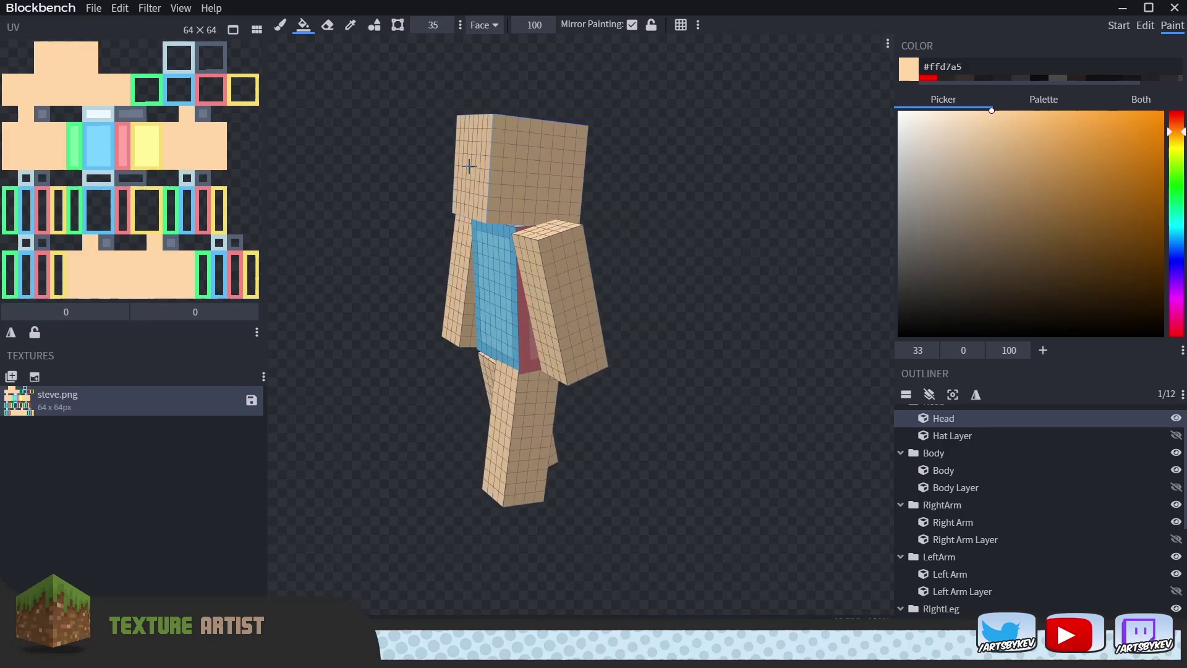
pyautogui.moveTo(412, 184); pyautogui.dragTo(470, 189)
pyautogui.scroll(5, 724, 119)
pyautogui.moveTo(723, 119); pyautogui.dragTo(795, 245, button='right')
pyautogui.click(280, 25)
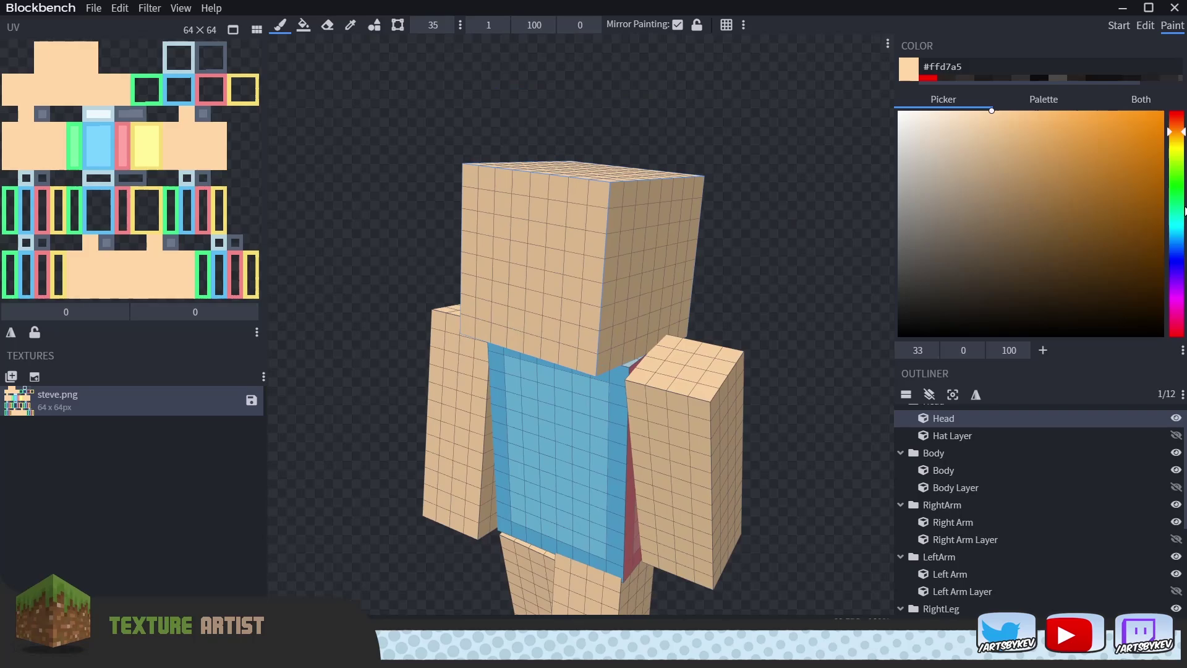
# Set the colour to blue #3b90e6 and try it with the brush on the front of the head.
pyautogui.moveTo(1185, 210); pyautogui.dragTo(1177, 243)
pyautogui.click(1095, 133)
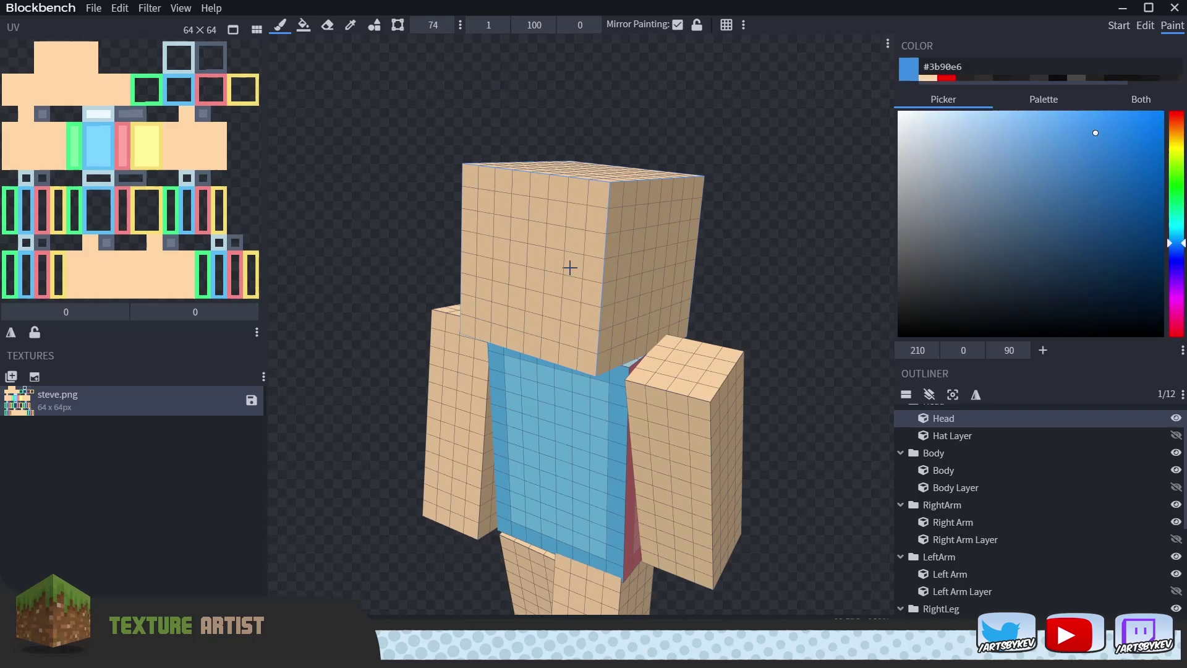
pyautogui.moveTo(570, 267); pyautogui.dragTo(555, 286)
pyautogui.scroll(-4, 769, 293)
pyautogui.moveTo(778, 292)
pyautogui.mouseDown()
pyautogui.moveTo(765, 277)
pyautogui.moveTo(477, 254)
pyautogui.moveTo(895, 268)
pyautogui.moveTo(814, 279)
pyautogui.moveTo(739, 246)
pyautogui.moveTo(756, 294)
pyautogui.moveTo(681, 254)
pyautogui.moveTo(708, 241)
pyautogui.moveTo(766, 303)
pyautogui.moveTo(785, 299)
pyautogui.mouseUp()
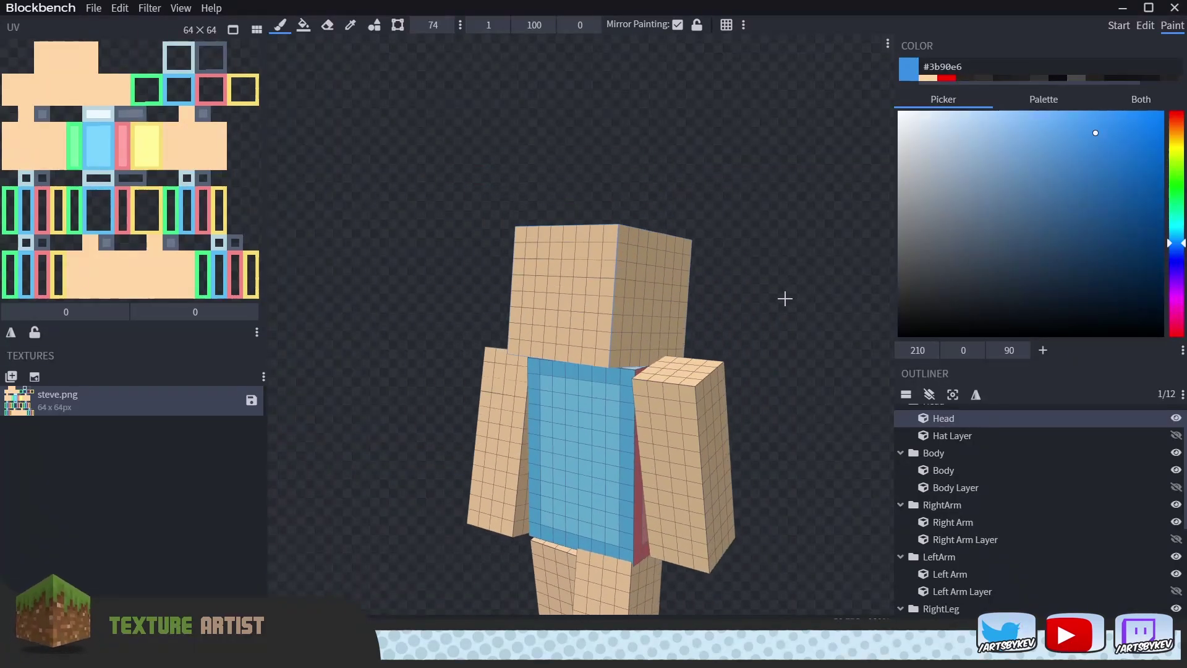
# Sample the skin tone, darken it to #f5cc98 and paint mirrored ear and jaw shading on the side of the head.
pyautogui.scroll(4, 784, 298)
pyautogui.moveTo(776, 307); pyautogui.dragTo(733, 241, button='right')
pyautogui.keyDown('alt'); pyautogui.click(598, 229); pyautogui.keyUp('alt')
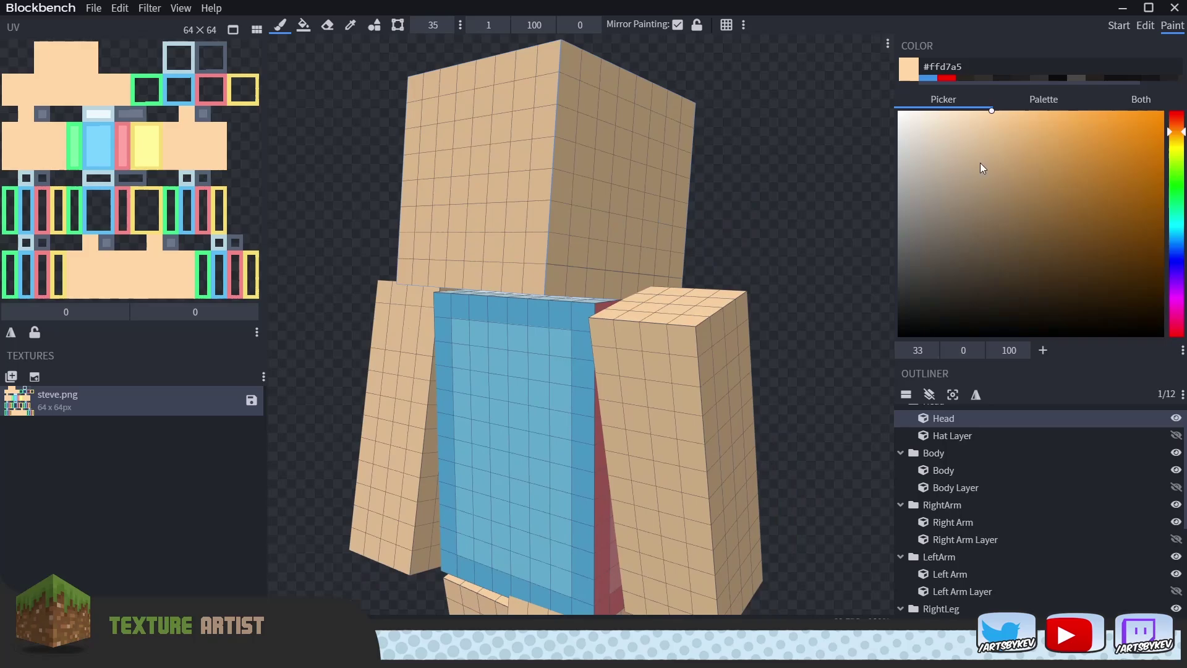
pyautogui.click(1000, 120)
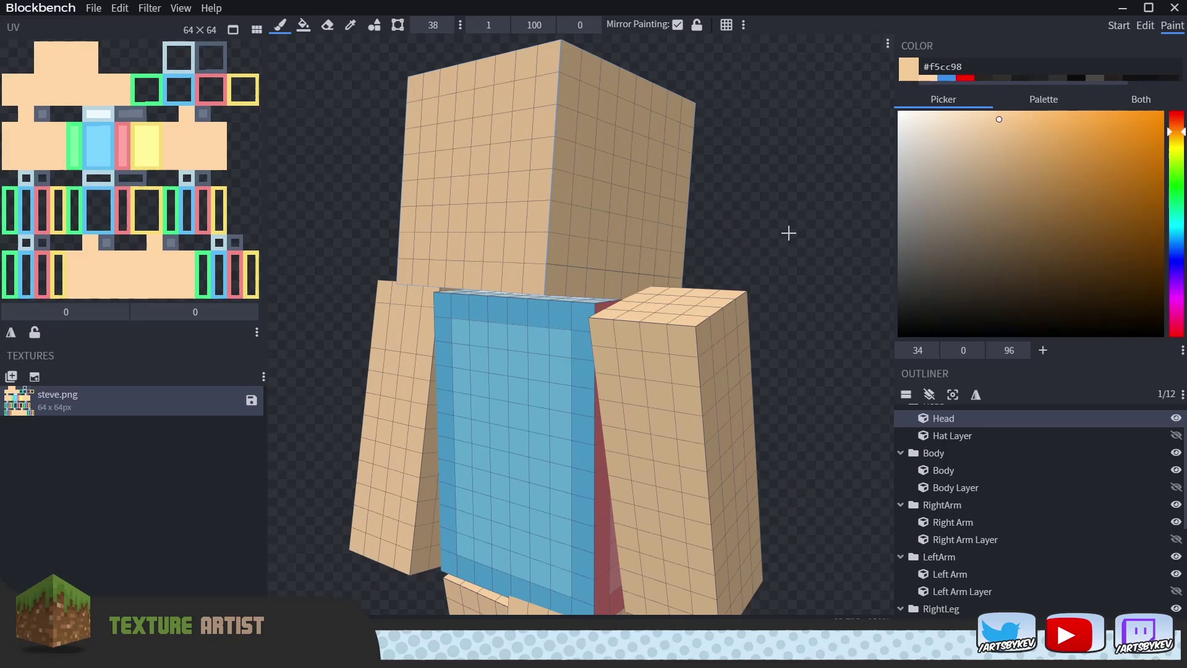
pyautogui.moveTo(787, 233); pyautogui.dragTo(577, 307)
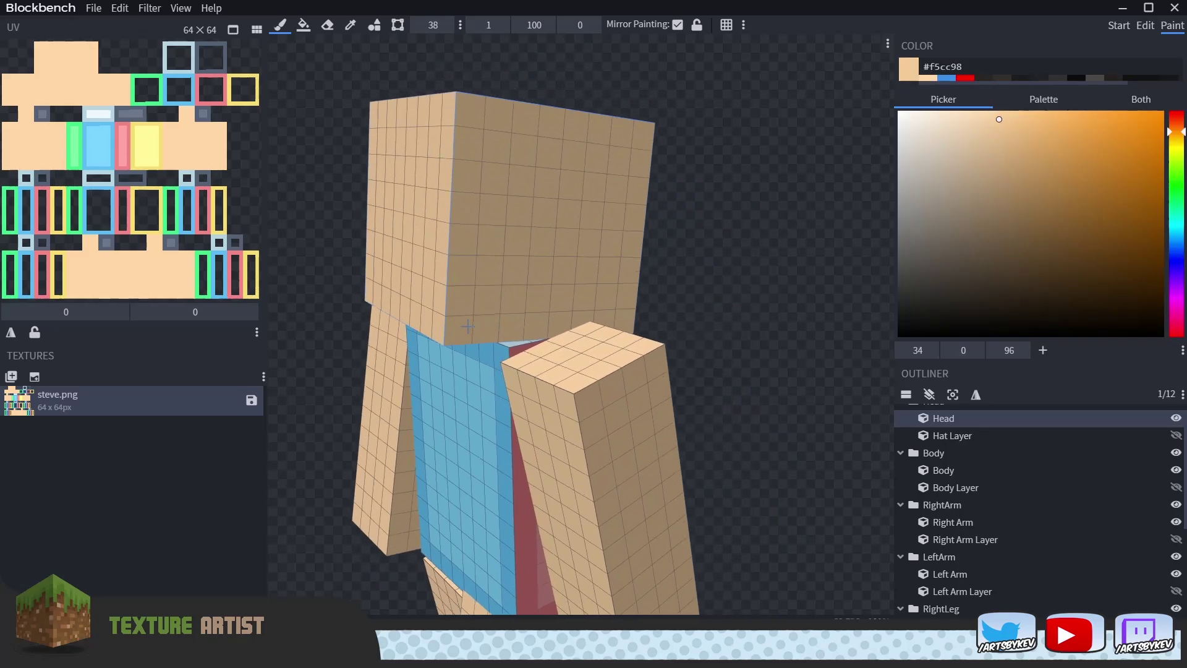
pyautogui.keyDown('ctrl'); pyautogui.click(587, 259); pyautogui.keyUp('ctrl')
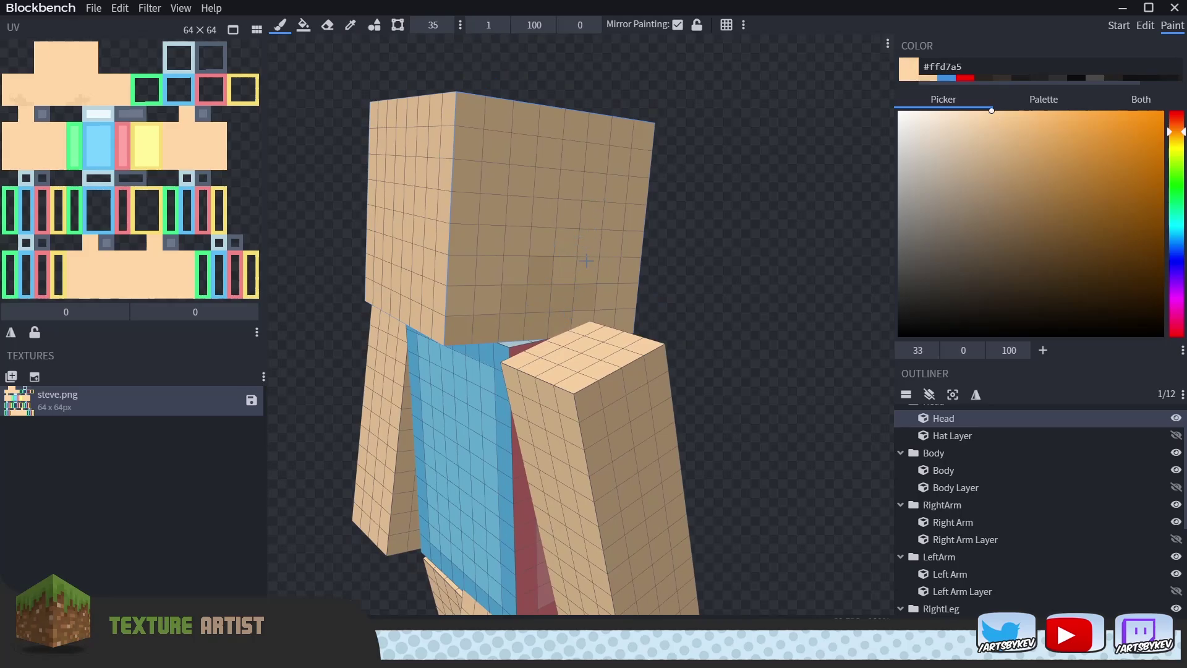
pyautogui.click(542, 271)
pyautogui.keyDown('alt'); pyautogui.click(551, 296); pyautogui.keyUp('alt')
pyautogui.click(599, 263)
# Inspect the mirrored shading on both sides of the head in Edit mode without the pixel grid, and return to Paint mode.
pyautogui.moveTo(708, 275); pyautogui.dragTo(784, 286)
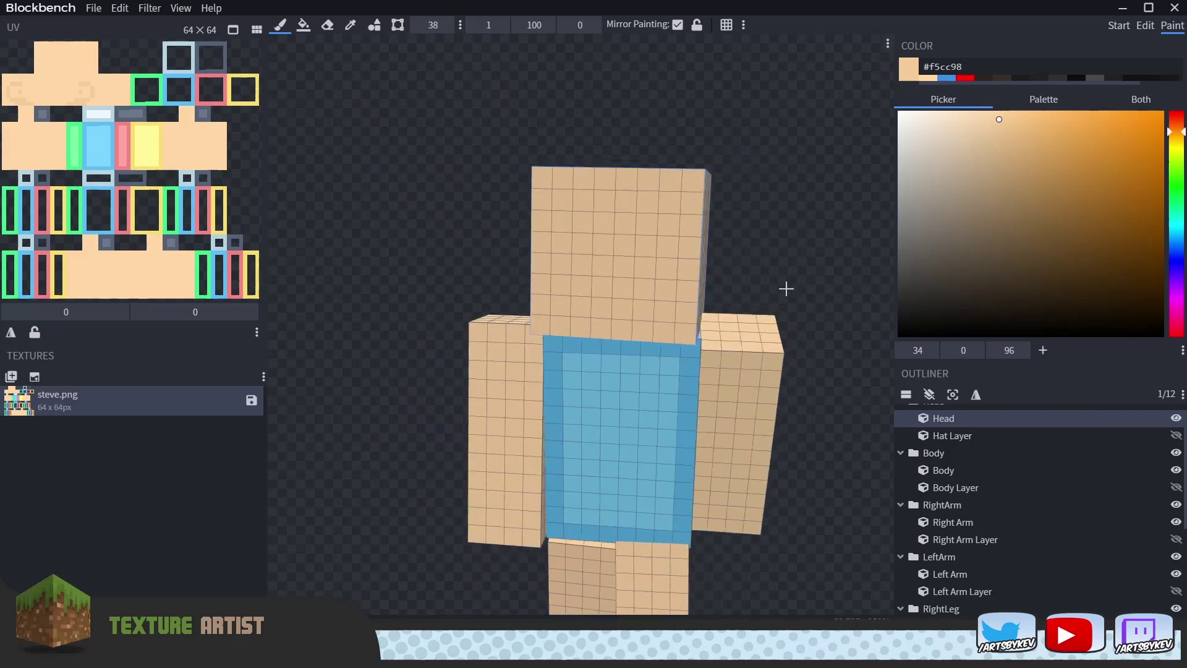
pyautogui.click(1145, 25)
pyautogui.moveTo(858, 225); pyautogui.dragTo(718, 265)
pyautogui.click(941, 575)
pyautogui.moveTo(814, 402); pyautogui.dragTo(699, 396)
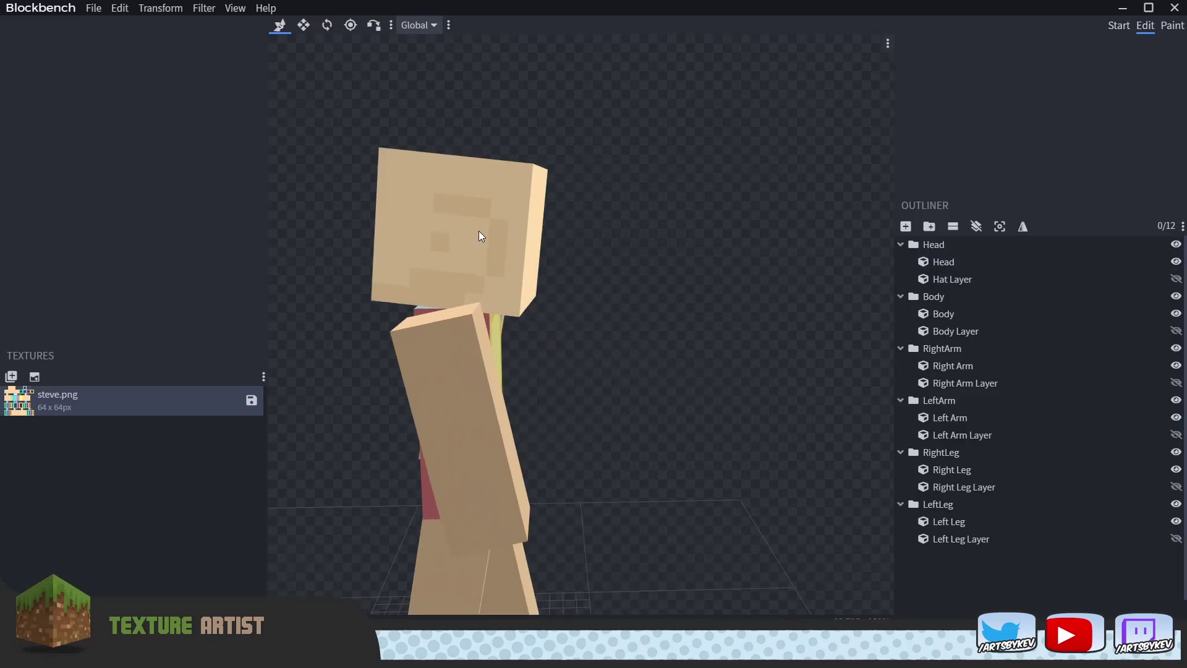
pyautogui.moveTo(586, 315); pyautogui.dragTo(699, 260)
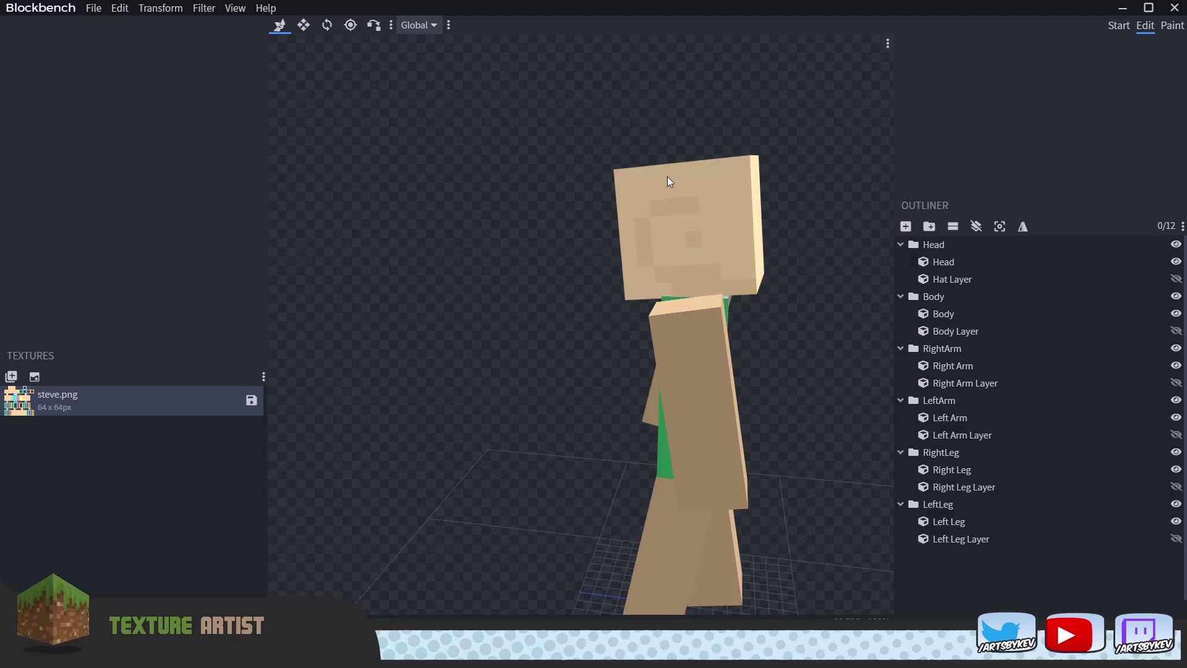
pyautogui.moveTo(788, 360); pyautogui.dragTo(570, 364)
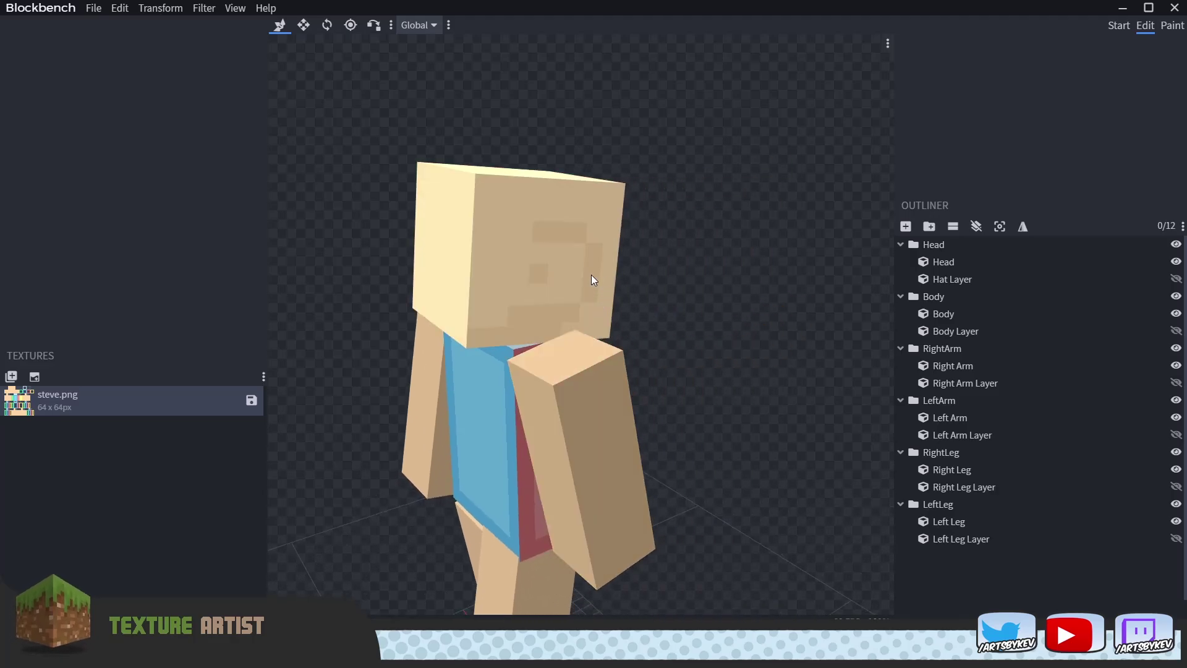
pyautogui.click(1172, 25)
pyautogui.moveTo(820, 318); pyautogui.dragTo(723, 315)
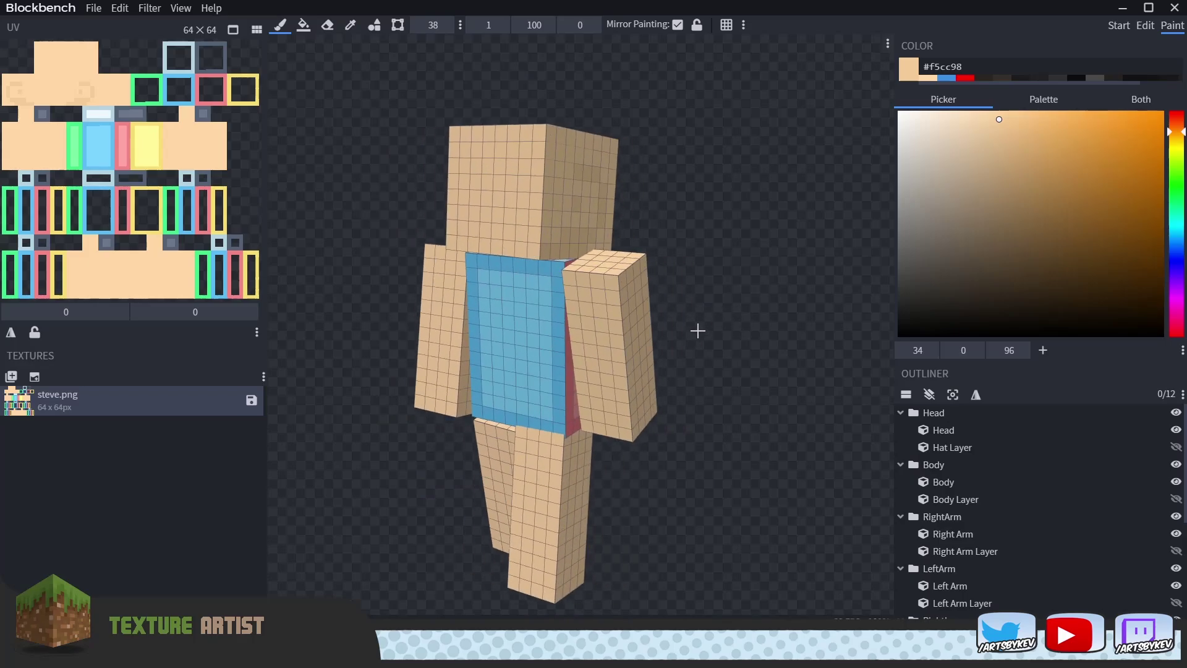
pyautogui.moveTo(698, 388); pyautogui.dragTo(734, 371)
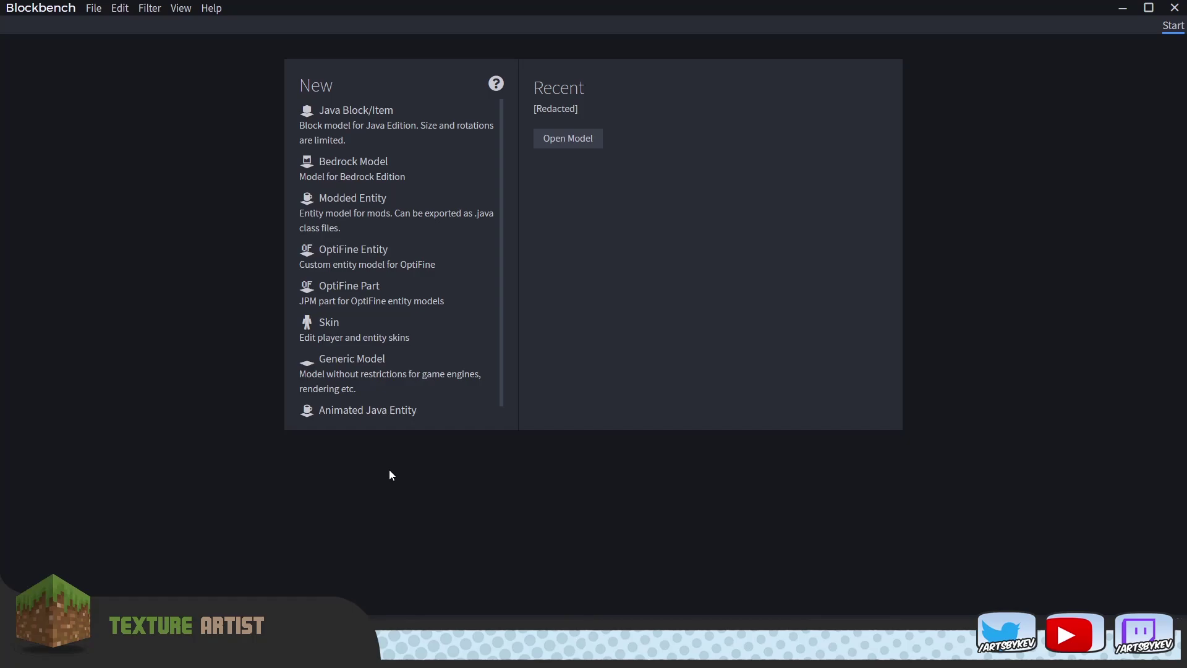
# Create a new skin project from the Hoglin model at 16x resolution.
pyautogui.click(332, 337)
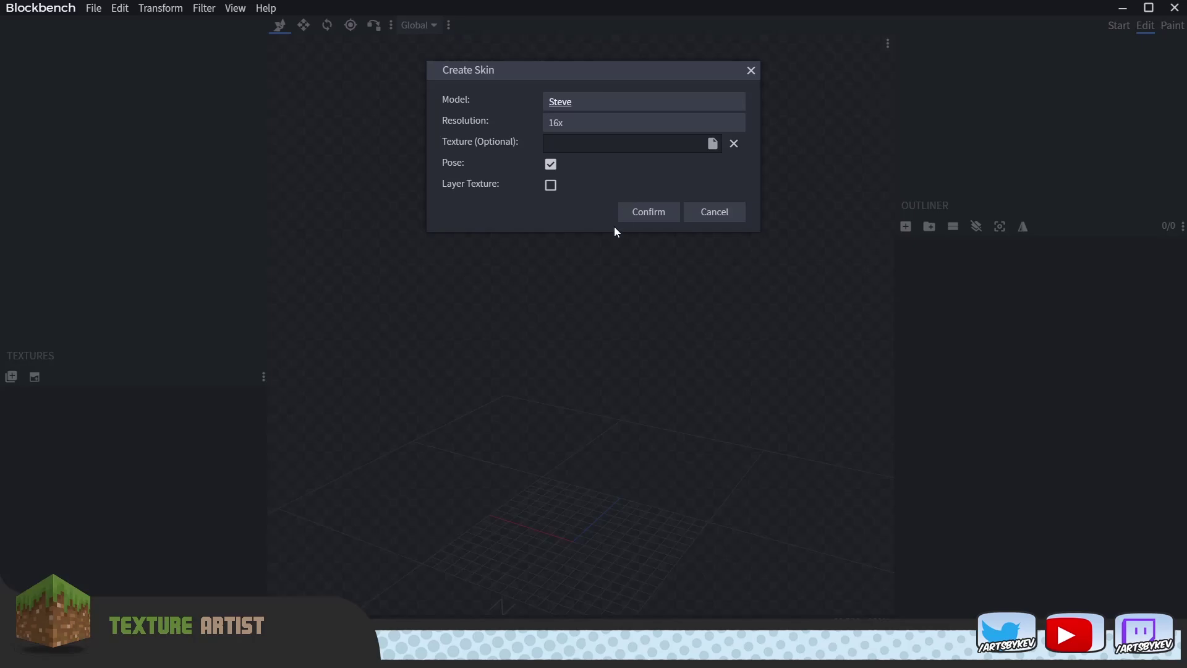
pyautogui.click(588, 236)
pyautogui.click(649, 216)
# Examine the hoglin model from the side, focusing on the colour-coded faces of its body and legs.
pyautogui.scroll(-4, 644, 351)
pyautogui.moveTo(644, 351); pyautogui.dragTo(718, 309, button='right')
pyautogui.scroll(-3, 736, 462)
pyautogui.moveTo(737, 464); pyautogui.dragTo(710, 463)
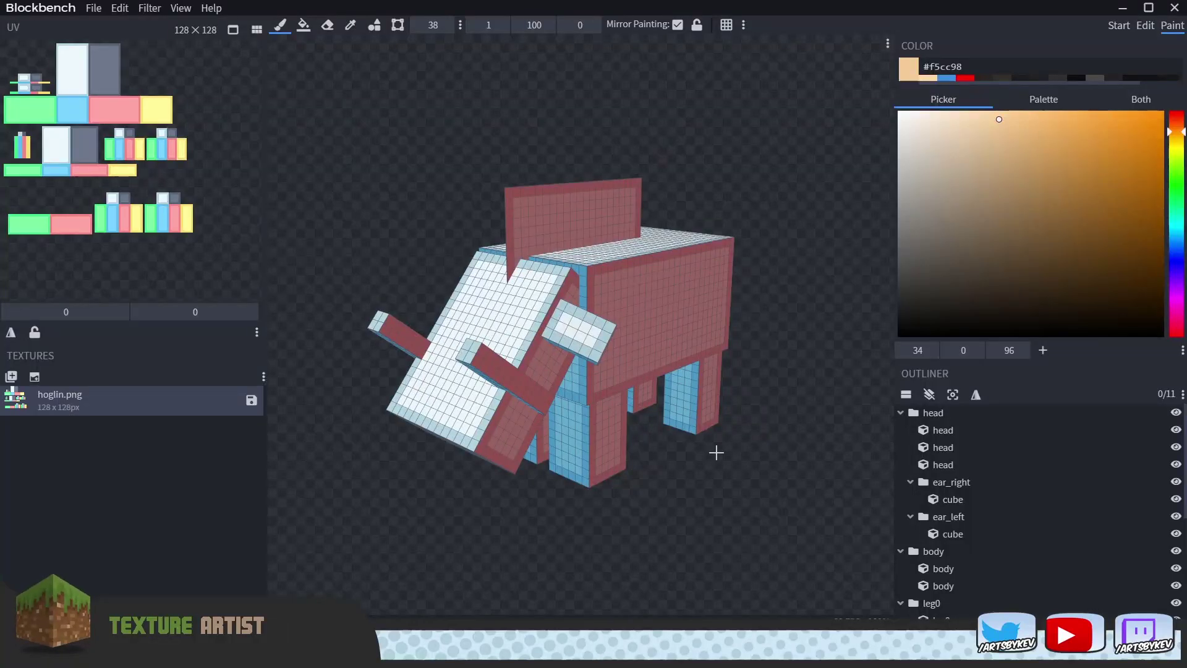
pyautogui.moveTo(695, 474)
pyautogui.mouseDown()
pyautogui.moveTo(750, 503)
pyautogui.moveTo(699, 495)
pyautogui.mouseUp()
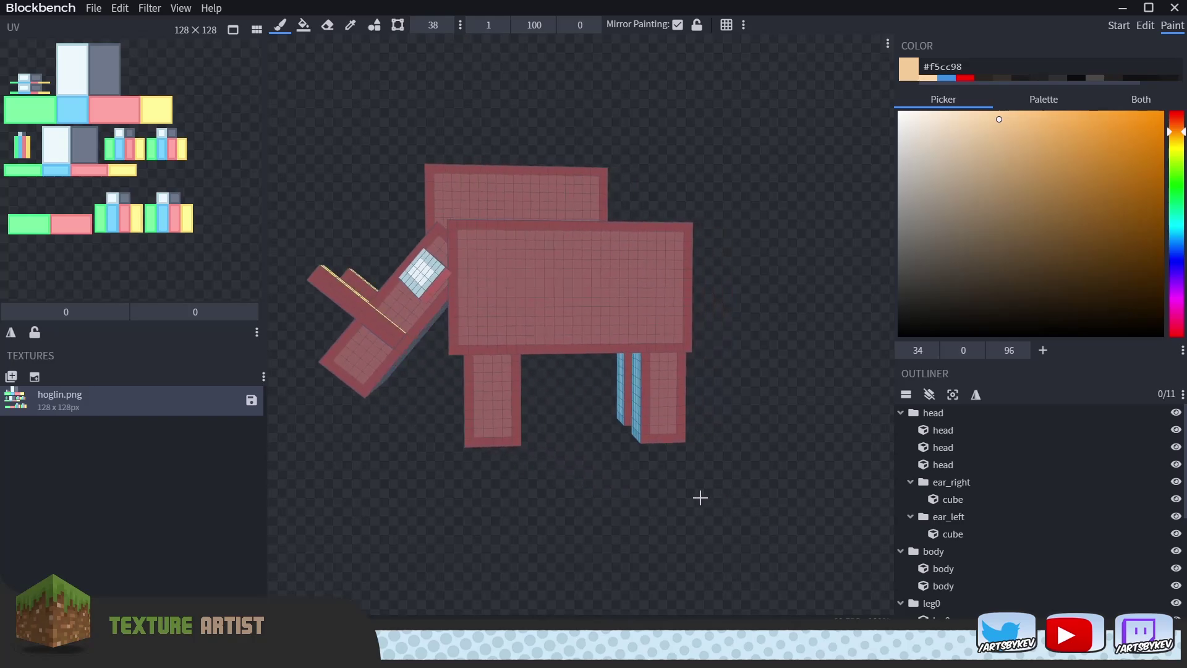
pyautogui.moveTo(565, 448); pyautogui.dragTo(561, 483)
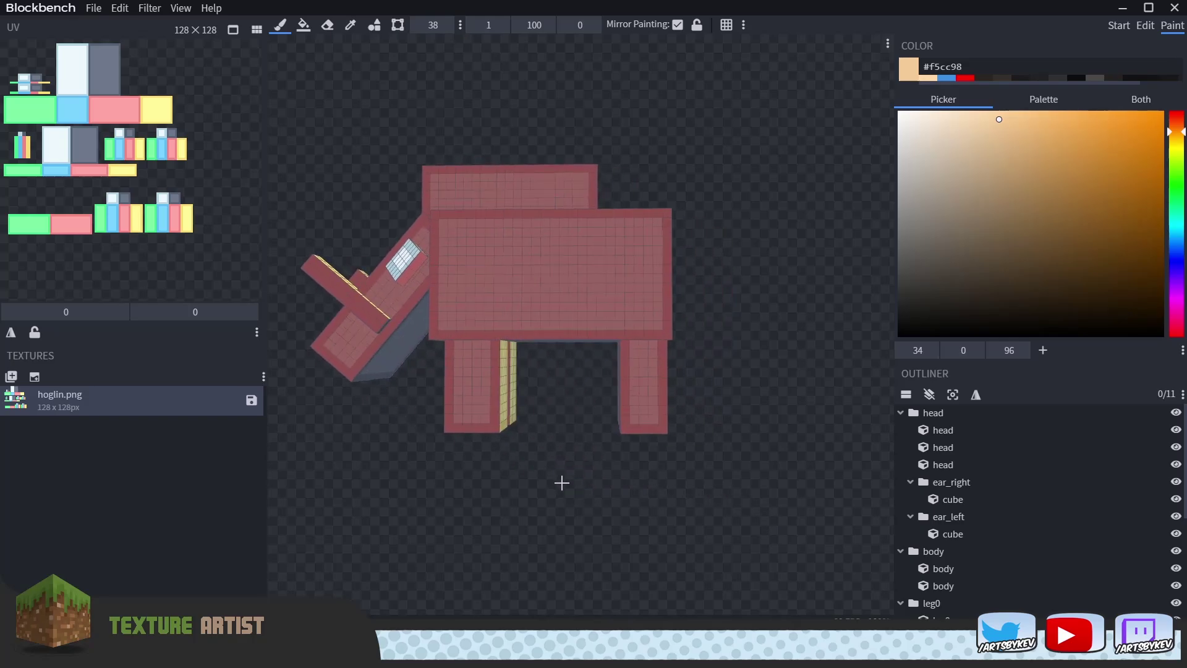
pyautogui.scroll(5, 648, 385)
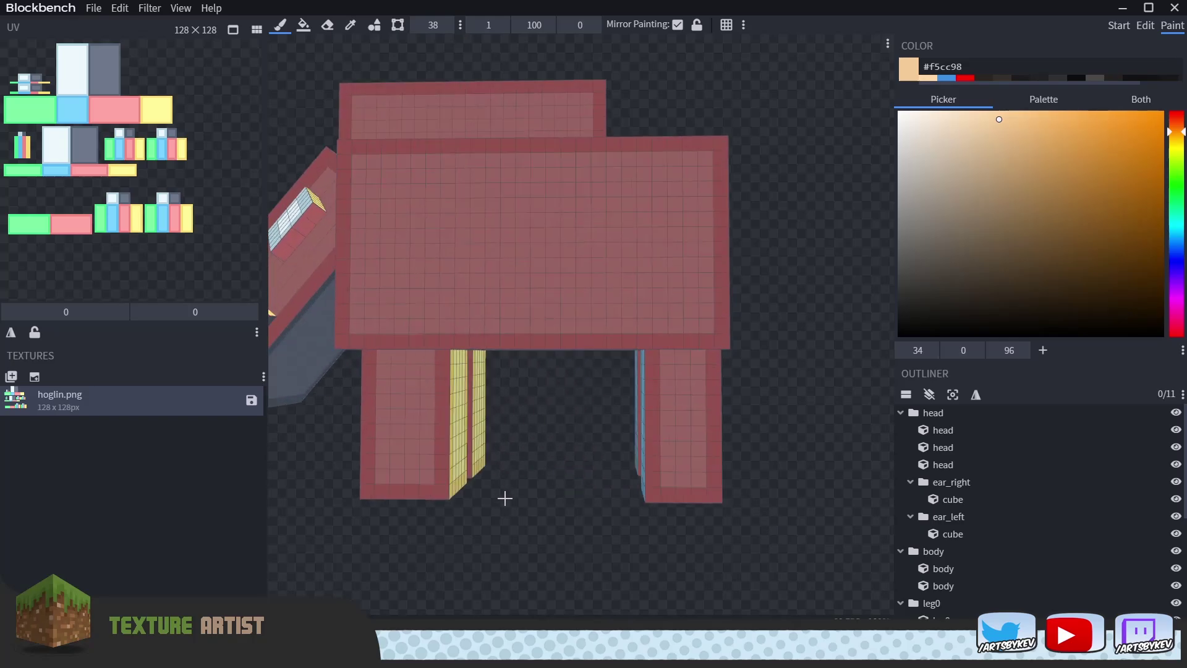
pyautogui.moveTo(506, 499); pyautogui.dragTo(610, 445, button='right')
pyautogui.scroll(4, 610, 445)
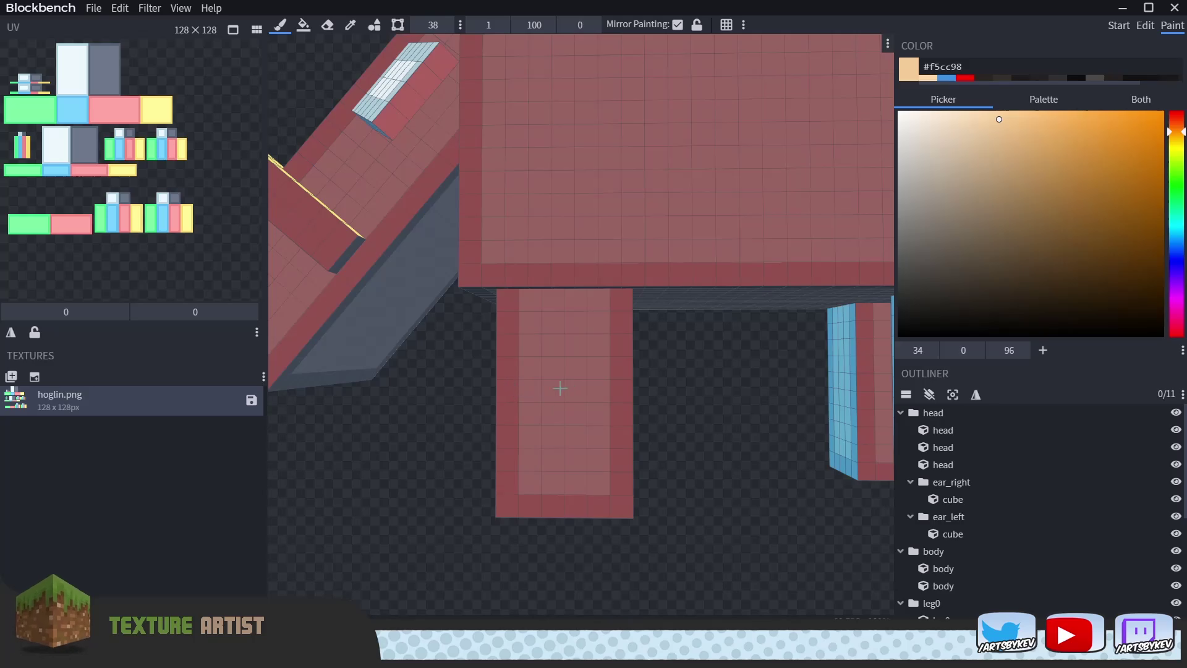
pyautogui.moveTo(781, 422); pyautogui.dragTo(583, 405)
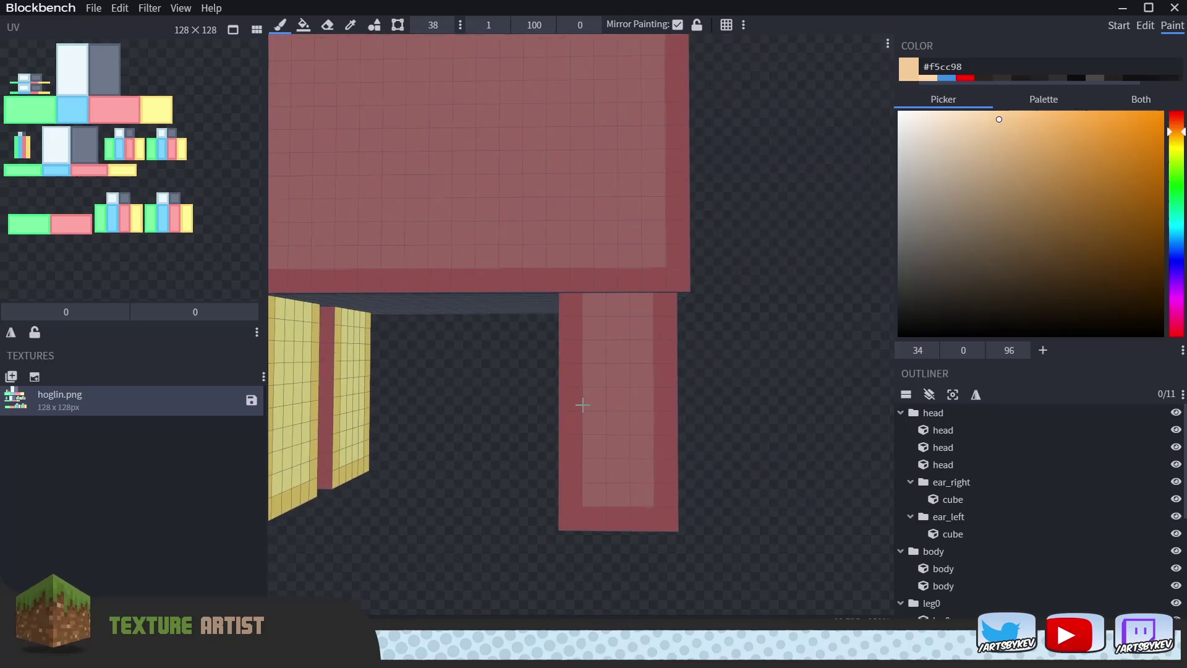
pyautogui.moveTo(485, 409); pyautogui.dragTo(617, 401, button='right')
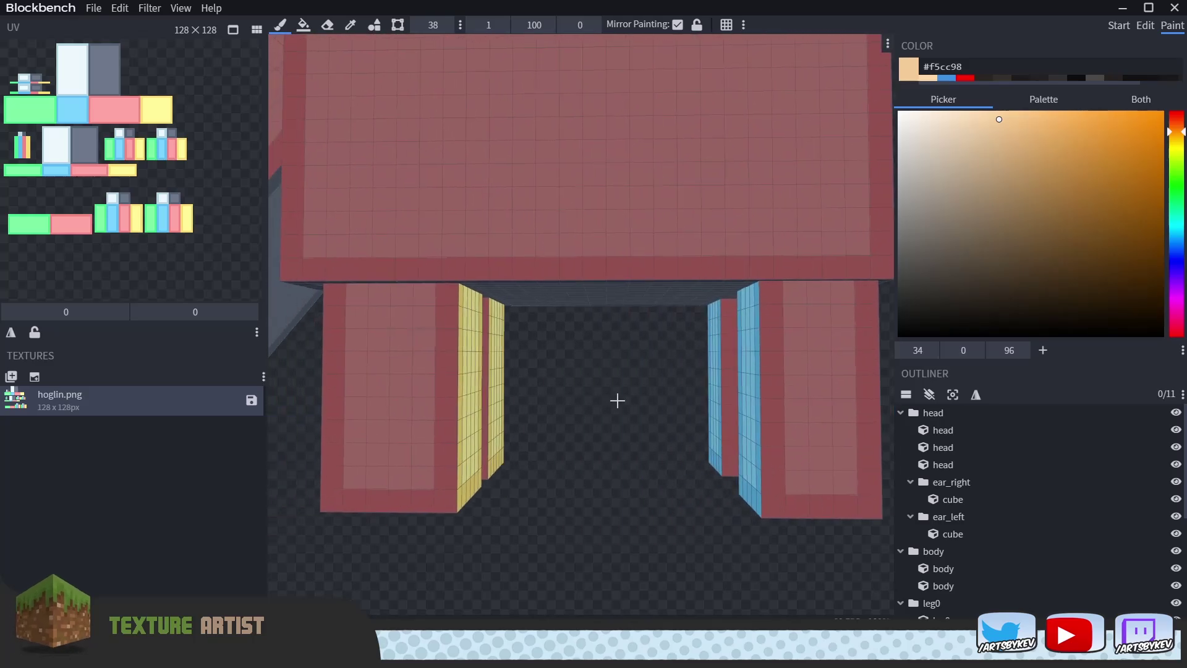
# View the hoglin texture layout in the enlarged UV Editor and close it again.
pyautogui.click(229, 31)
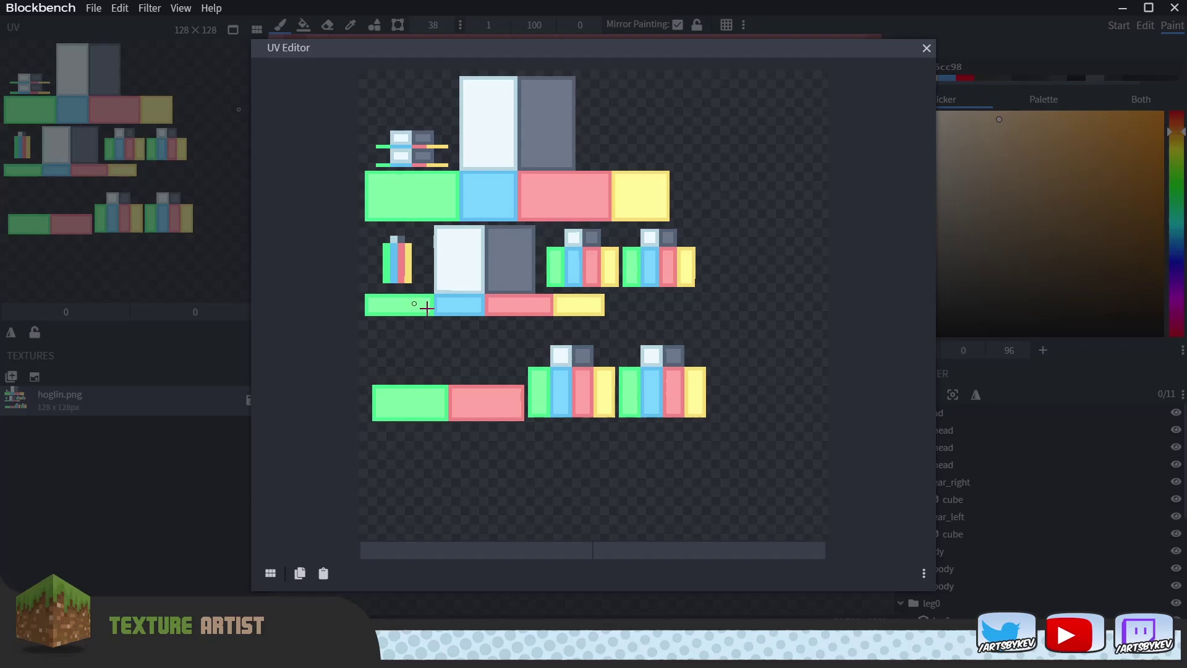
pyautogui.click(927, 50)
pyautogui.moveTo(568, 429); pyautogui.dragTo(614, 477, button='right')
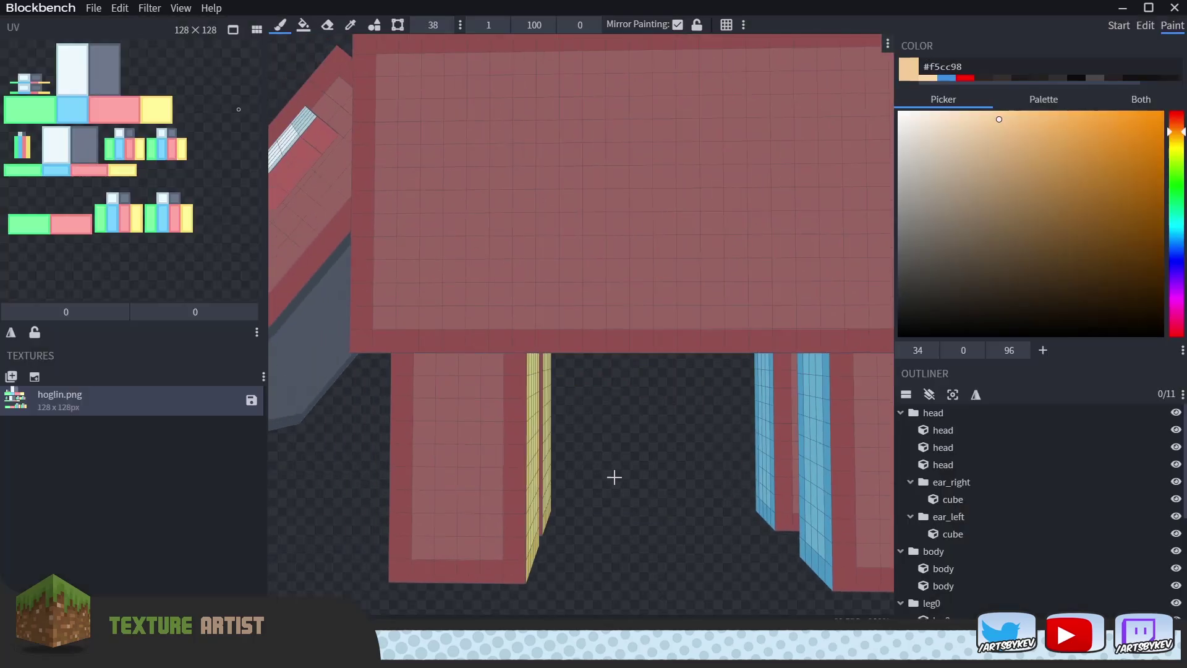
# Compare the hoglin's head, tusks, ears, legs and back crest from several angles with their regions in the UV map.
pyautogui.scroll(-6, 618, 488)
pyautogui.moveTo(617, 499); pyautogui.dragTo(682, 515)
pyautogui.scroll(3, 692, 510)
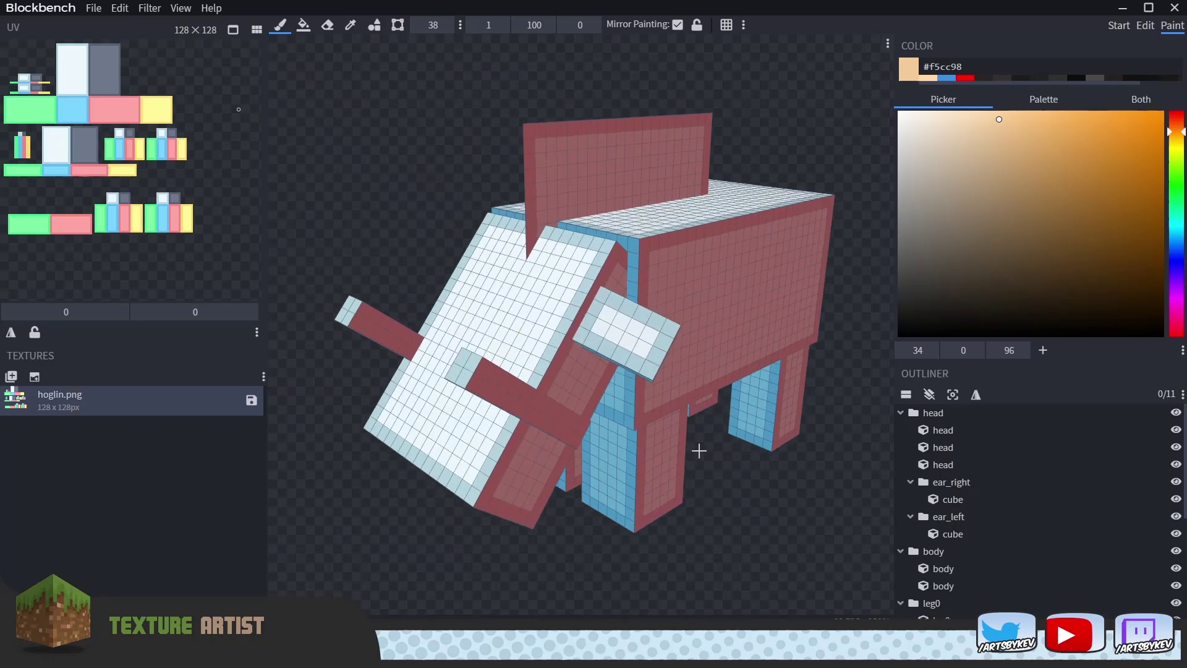
pyautogui.moveTo(765, 503); pyautogui.dragTo(650, 450)
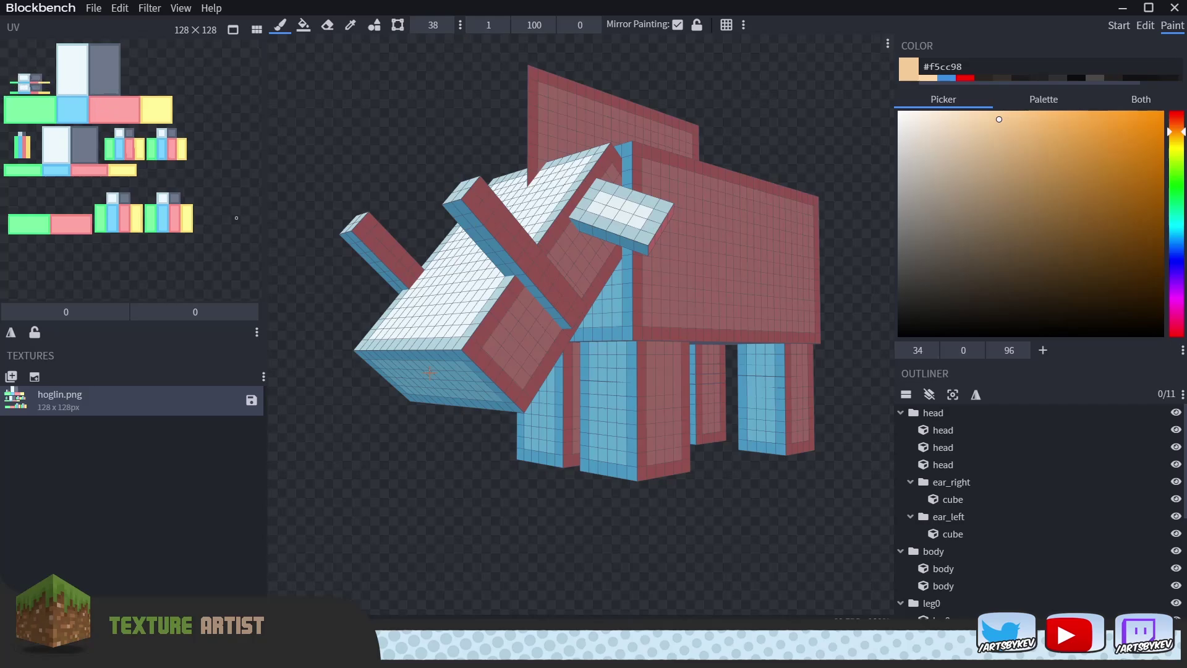
pyautogui.moveTo(533, 497)
pyautogui.mouseDown()
pyautogui.moveTo(506, 512)
pyautogui.moveTo(537, 506)
pyautogui.mouseUp()
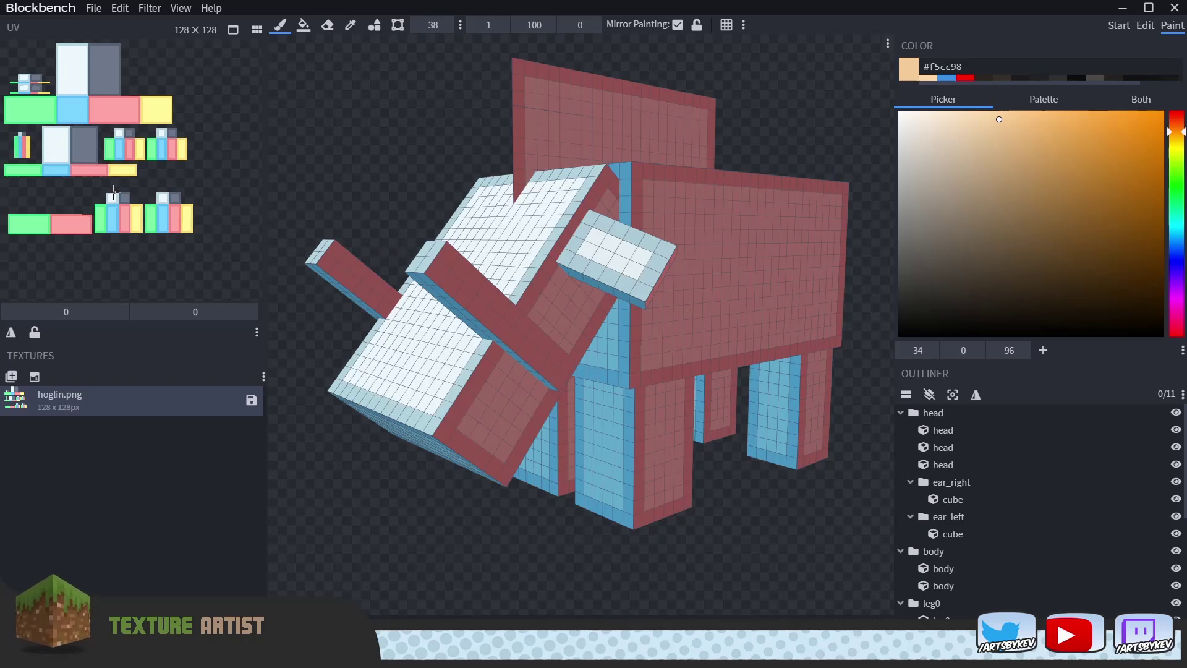
pyautogui.moveTo(368, 181); pyautogui.dragTo(399, 173)
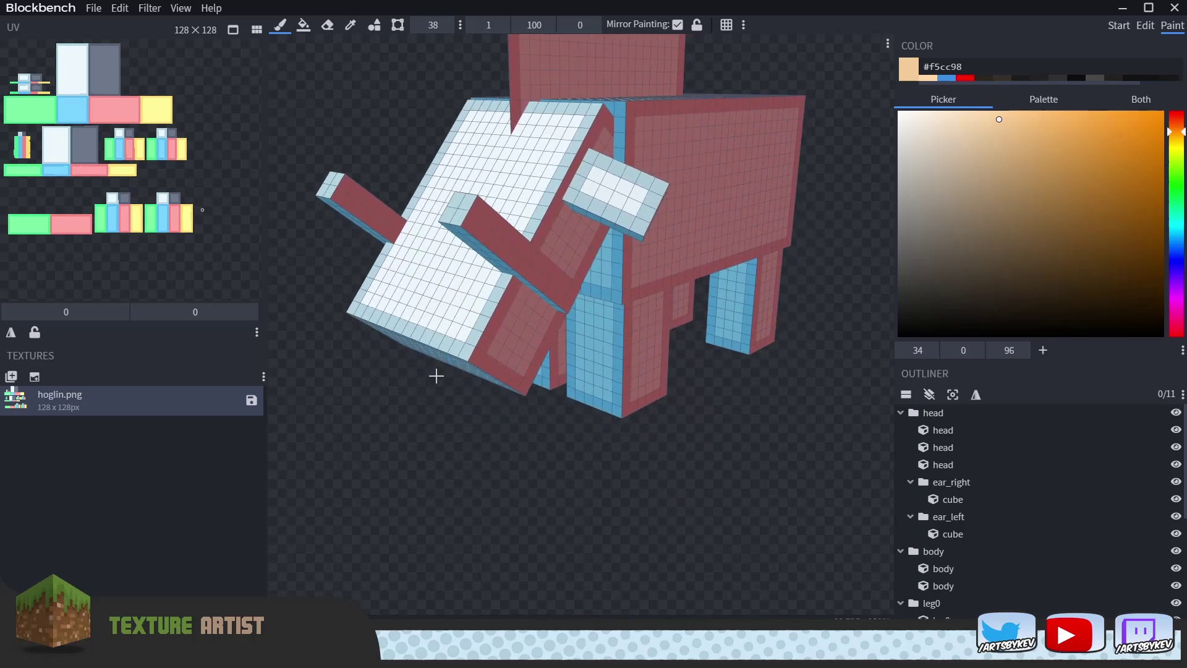
pyautogui.moveTo(418, 448); pyautogui.dragTo(427, 461)
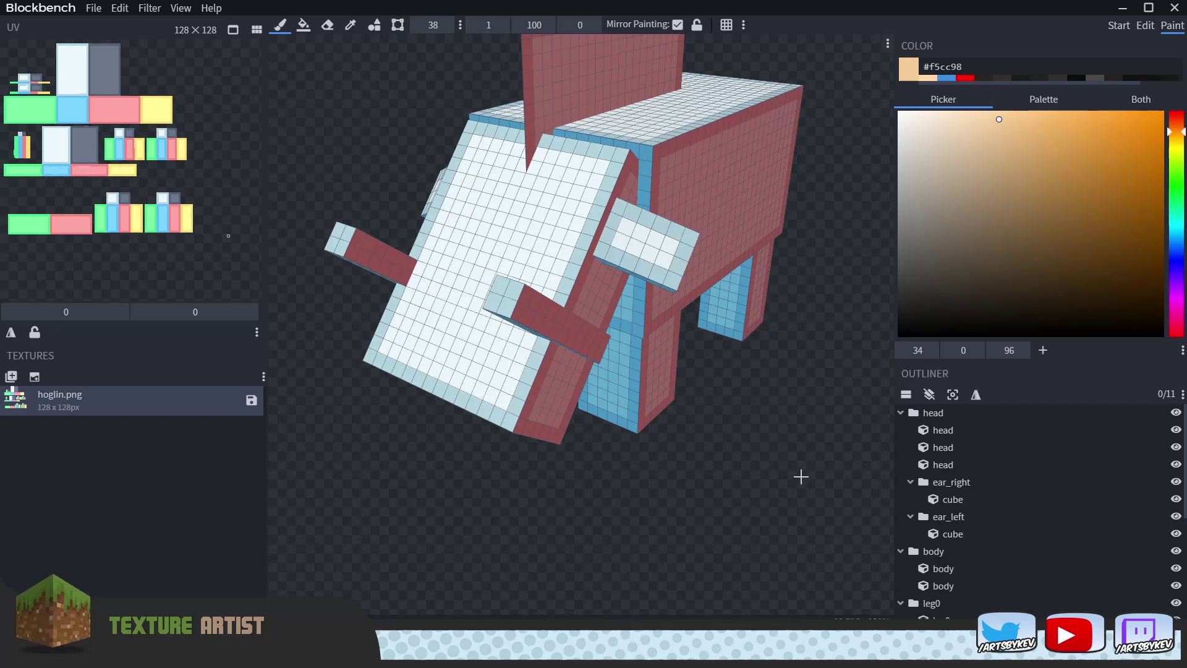
pyautogui.moveTo(800, 476); pyautogui.dragTo(680, 334)
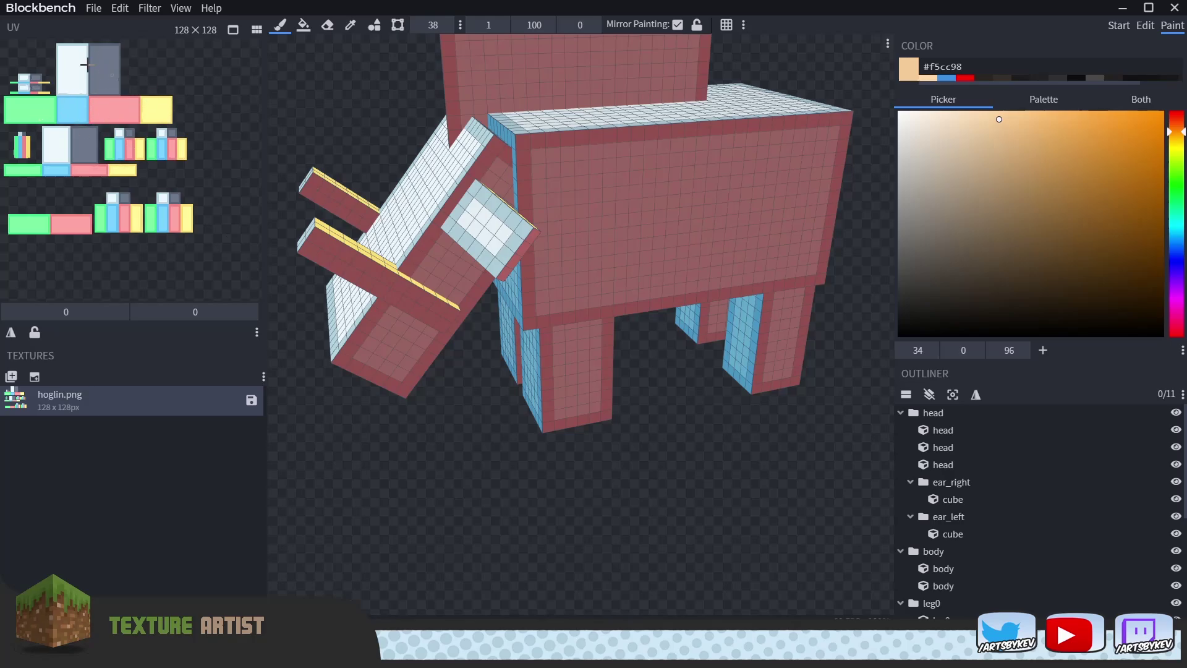
pyautogui.moveTo(723, 418); pyautogui.dragTo(667, 519)
pyautogui.moveTo(330, 173); pyautogui.dragTo(728, 164)
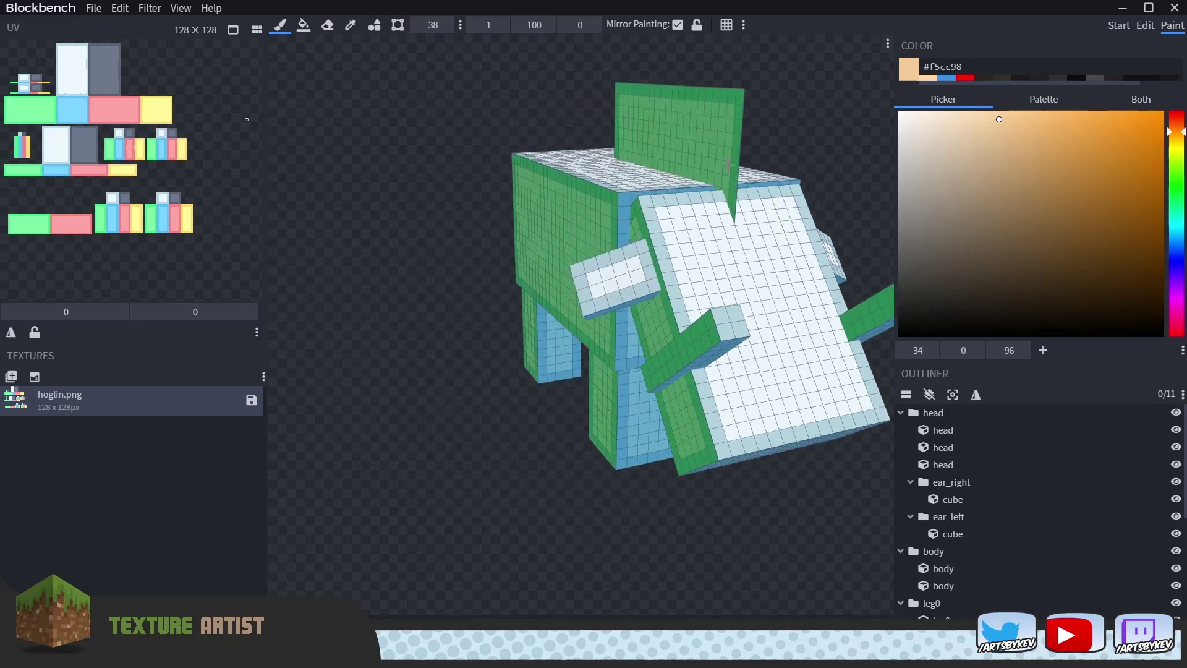
pyautogui.moveTo(785, 111); pyautogui.dragTo(594, 125)
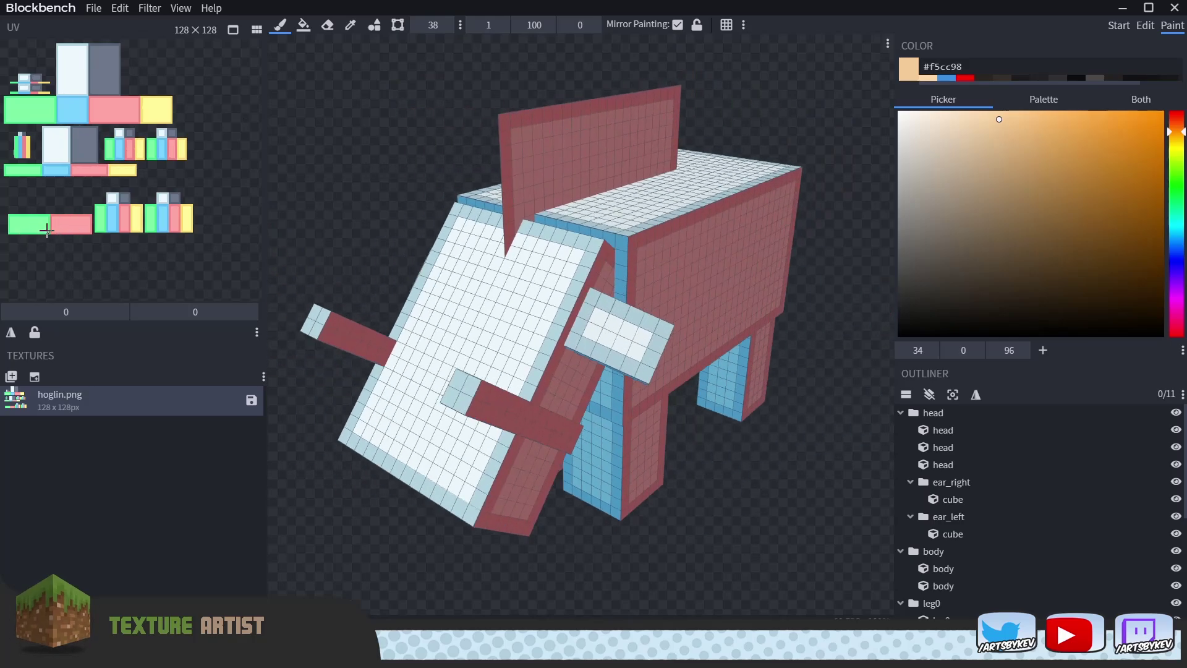
# Set the paint colour to pure red, #ff0000.
pyautogui.scroll(-3, 726, 424)
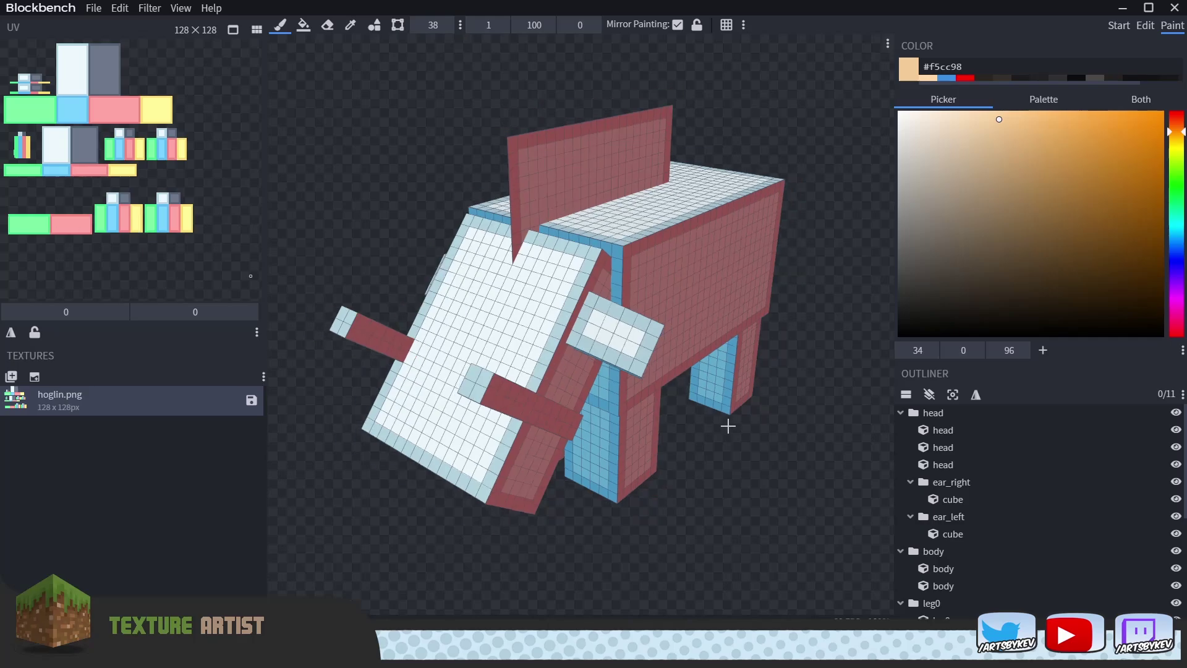
pyautogui.click(1132, 141)
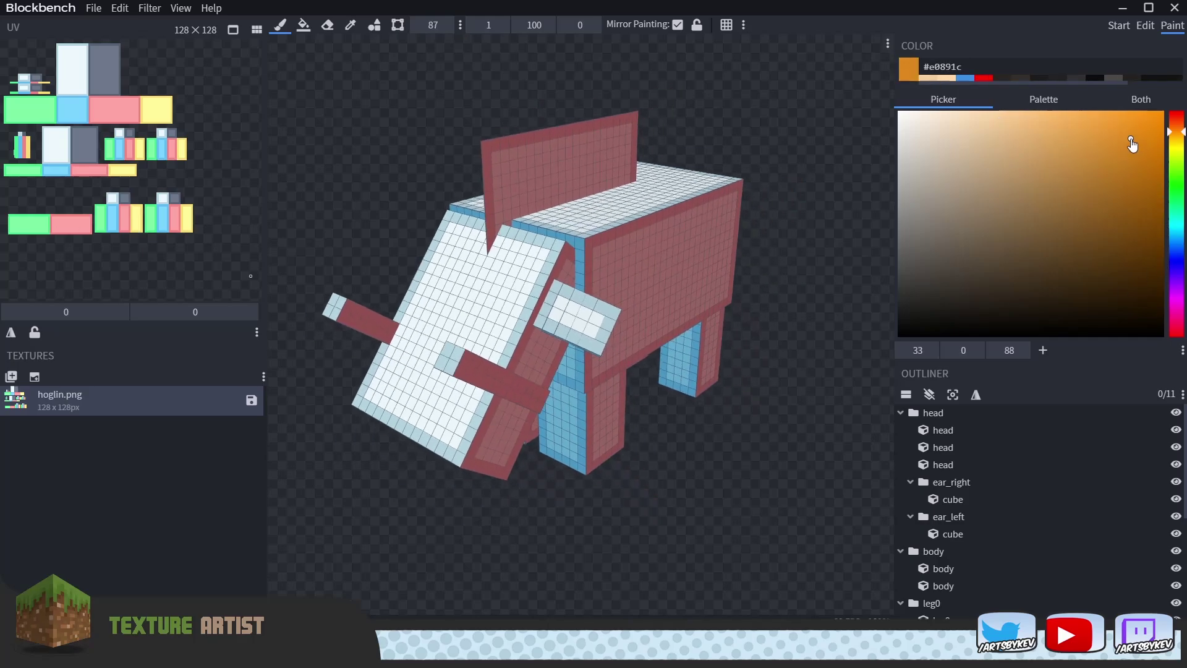
pyautogui.moveTo(1176, 132); pyautogui.dragTo(1168, 102)
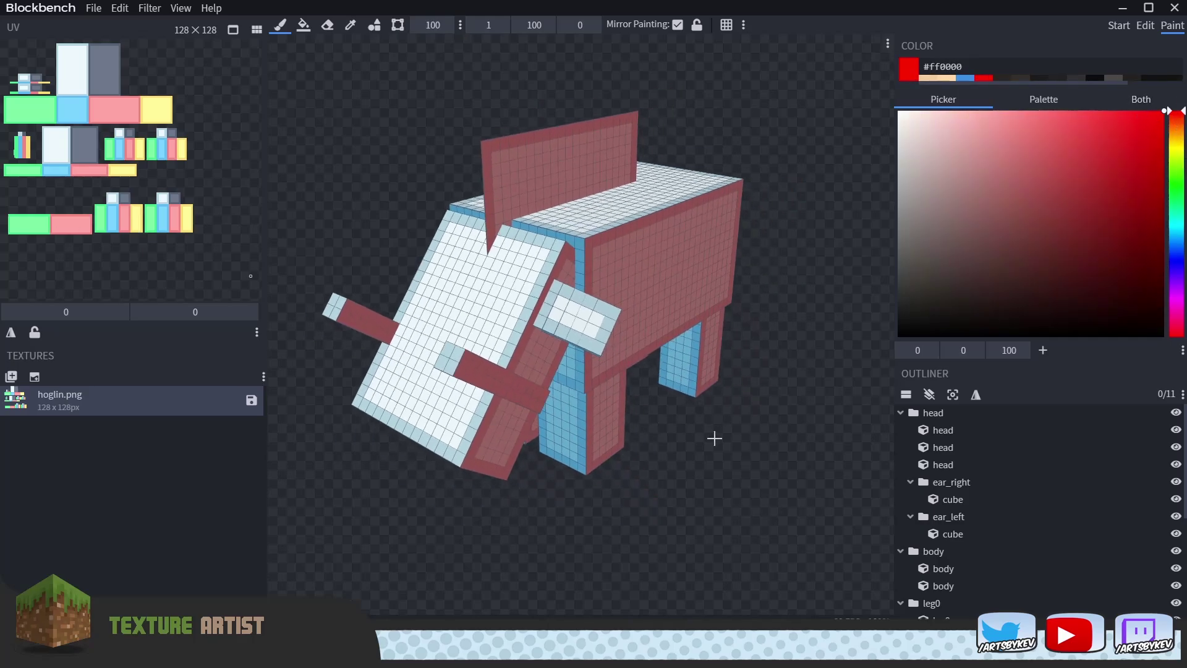
# Try several freehand red strokes rising across the side of the hoglin's back crest, undoing each attempt.
pyautogui.moveTo(714, 481); pyautogui.dragTo(669, 467)
pyautogui.moveTo(674, 474); pyautogui.dragTo(792, 504, button='right')
pyautogui.moveTo(590, 194)
pyautogui.mouseDown()
pyautogui.moveTo(643, 149)
pyautogui.moveTo(711, 180)
pyautogui.mouseUp()
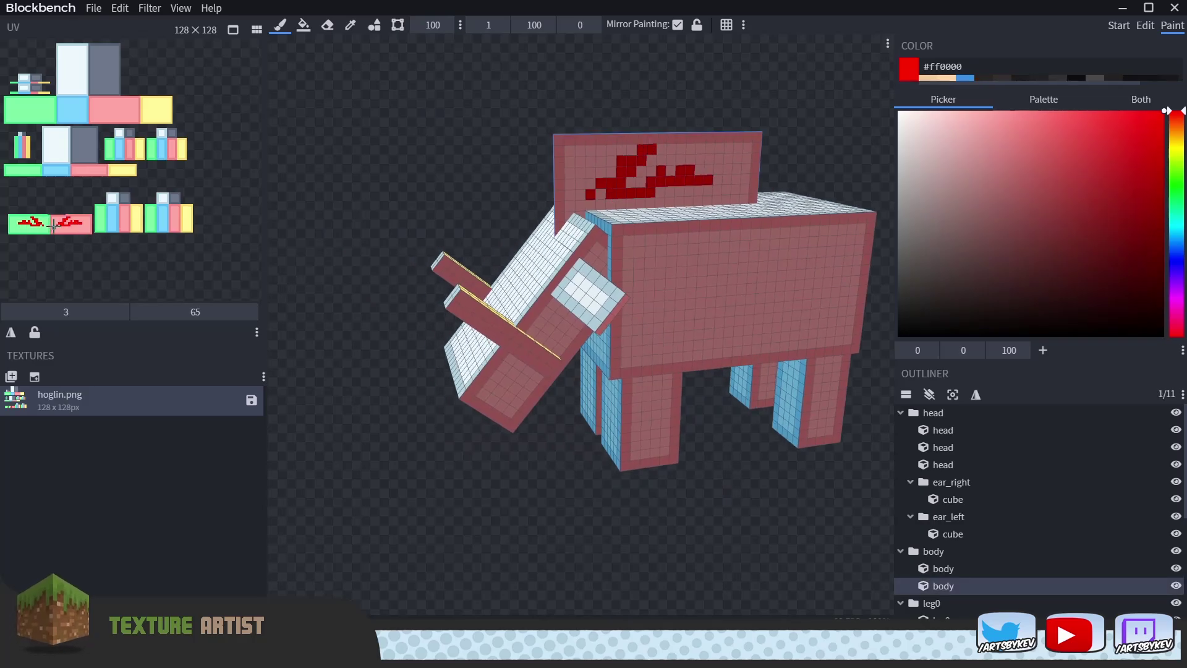
pyautogui.moveTo(514, 149)
pyautogui.mouseDown()
pyautogui.moveTo(689, 164)
pyautogui.moveTo(773, 129)
pyautogui.mouseUp()
pyautogui.moveTo(591, 168)
pyautogui.mouseDown()
pyautogui.moveTo(822, 188)
pyautogui.moveTo(742, 160)
pyautogui.moveTo(777, 127)
pyautogui.moveTo(681, 169)
pyautogui.mouseUp()
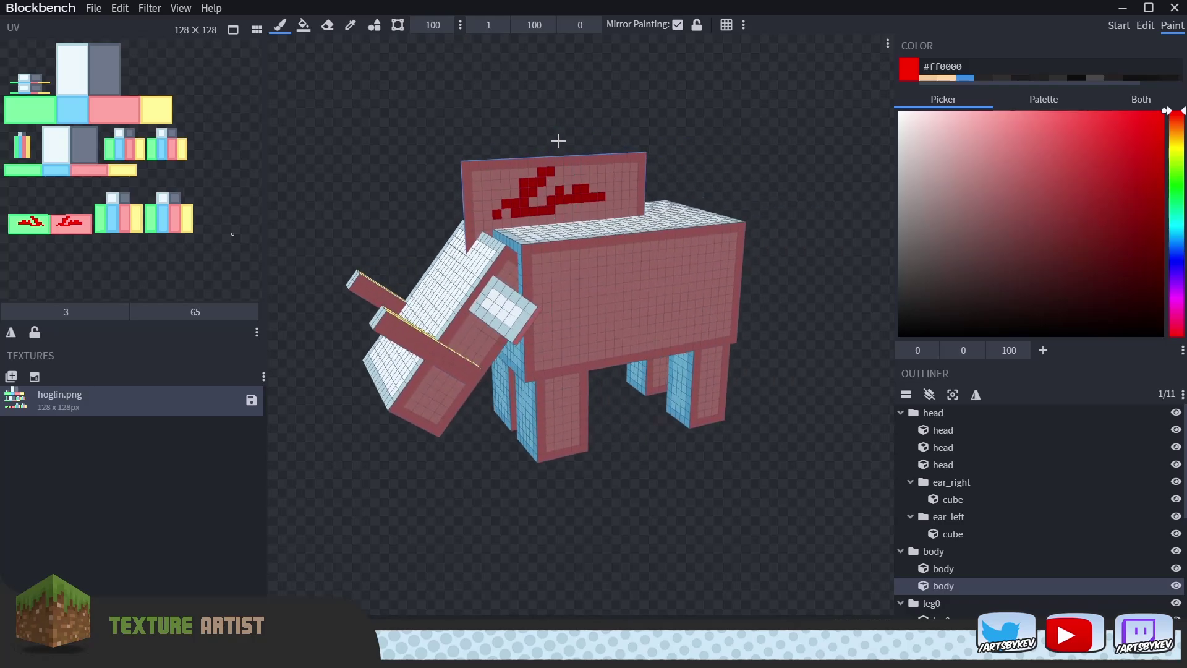
pyautogui.hotkey('ctrl', 'z')
pyautogui.moveTo(583, 86); pyautogui.dragTo(561, 161, button='right')
pyautogui.scroll(5, 480, 245)
pyautogui.moveTo(342, 334)
pyautogui.mouseDown()
pyautogui.moveTo(347, 309)
pyautogui.moveTo(421, 241)
pyautogui.moveTo(399, 288)
pyautogui.moveTo(546, 249)
pyautogui.moveTo(517, 265)
pyautogui.mouseUp()
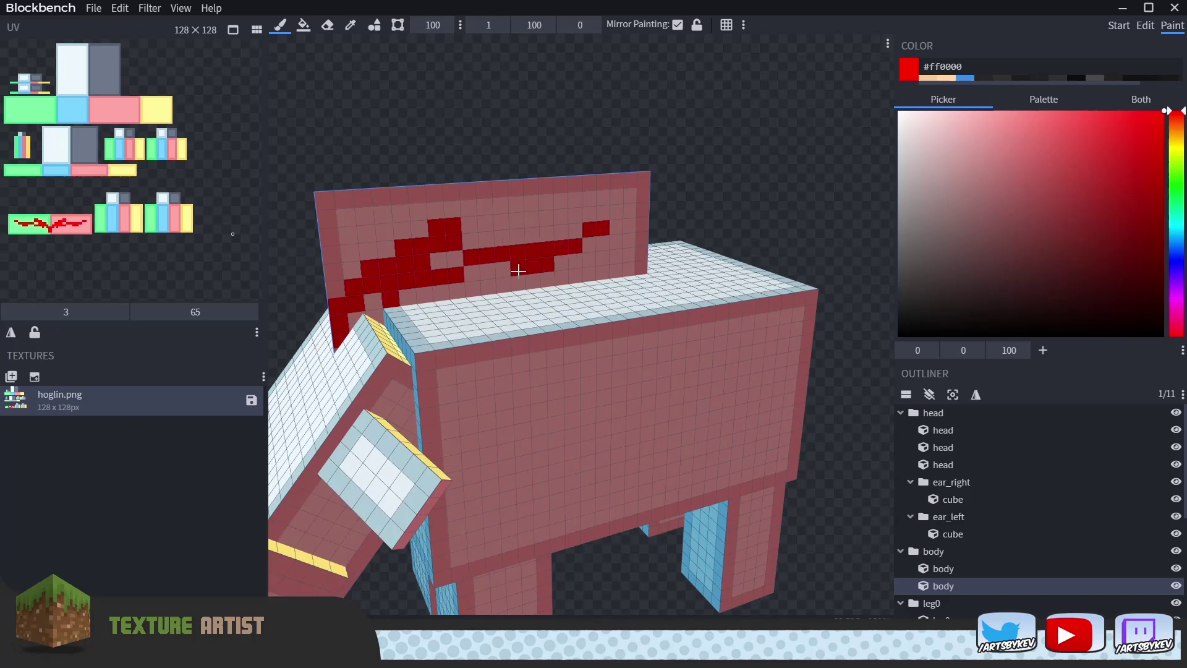
pyautogui.hotkey('ctrl', 'z')
pyautogui.moveTo(339, 347)
pyautogui.mouseDown()
pyautogui.moveTo(329, 279)
pyautogui.moveTo(441, 204)
pyautogui.mouseUp()
pyautogui.click(353, 286)
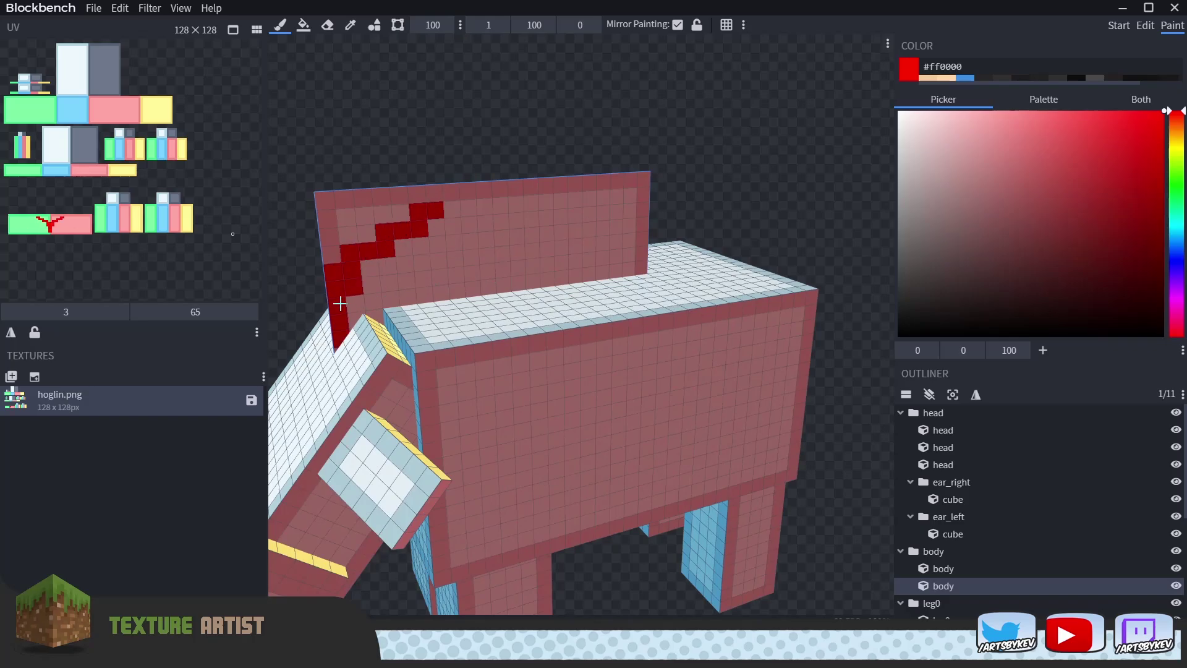
pyautogui.hotkey('ctrl', 'z')
# Paint a spiky red mane on the side of the back crest, with a solid base and strands sweeping up and backwards.
pyautogui.moveTo(342, 337)
pyautogui.mouseDown()
pyautogui.moveTo(387, 247)
pyautogui.moveTo(466, 206)
pyautogui.moveTo(394, 289)
pyautogui.moveTo(583, 223)
pyautogui.moveTo(455, 260)
pyautogui.mouseUp()
pyautogui.moveTo(569, 224); pyautogui.dragTo(626, 213)
pyautogui.moveTo(483, 259)
pyautogui.mouseDown()
pyautogui.moveTo(631, 267)
pyautogui.moveTo(511, 276)
pyautogui.moveTo(347, 321)
pyautogui.moveTo(456, 287)
pyautogui.moveTo(582, 274)
pyautogui.moveTo(462, 259)
pyautogui.mouseUp()
pyautogui.hotkey('ctrl', 'z')
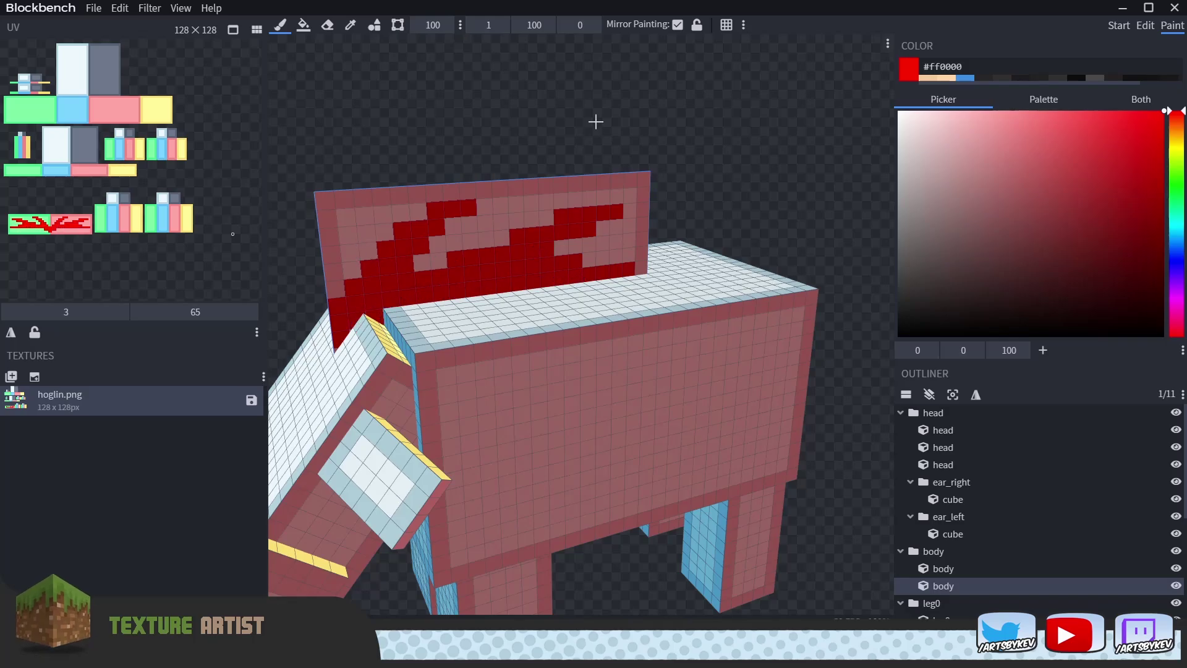
pyautogui.scroll(-5, 591, 133)
# Try a pair of mirrored red eyes on the front of the hoglin's head and undo them.
pyautogui.moveTo(588, 149); pyautogui.dragTo(433, 217)
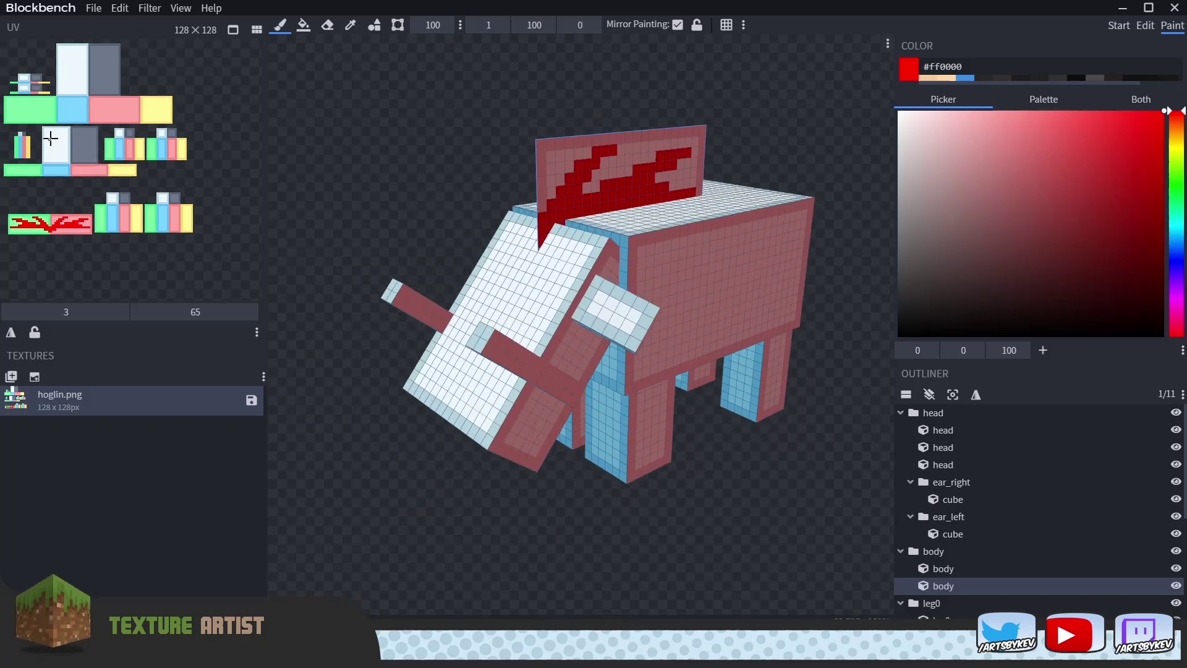
pyautogui.moveTo(536, 312)
pyautogui.mouseDown()
pyautogui.moveTo(538, 288)
pyautogui.moveTo(541, 299)
pyautogui.mouseUp()
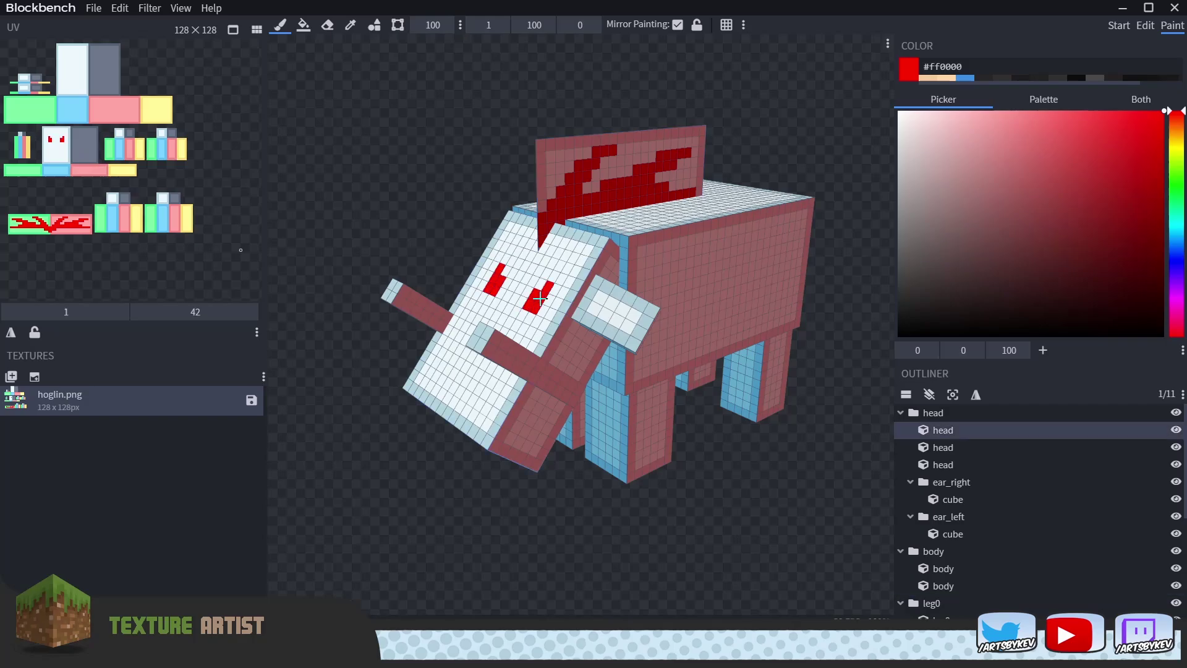
pyautogui.moveTo(423, 231)
pyautogui.mouseDown()
pyautogui.moveTo(615, 225)
pyautogui.moveTo(374, 228)
pyautogui.mouseUp()
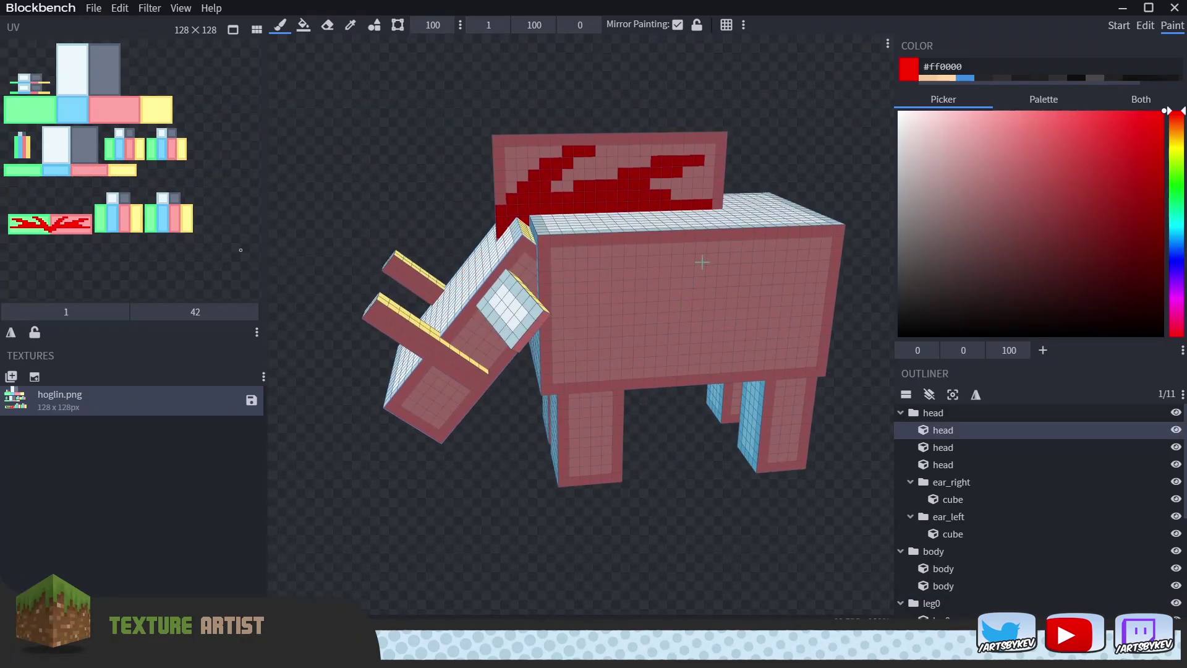
# Try red test marks on the side, back and belly of the hoglin's body, undoing each one.
pyautogui.moveTo(681, 294)
pyautogui.mouseDown()
pyautogui.moveTo(646, 303)
pyautogui.moveTo(657, 319)
pyautogui.mouseUp()
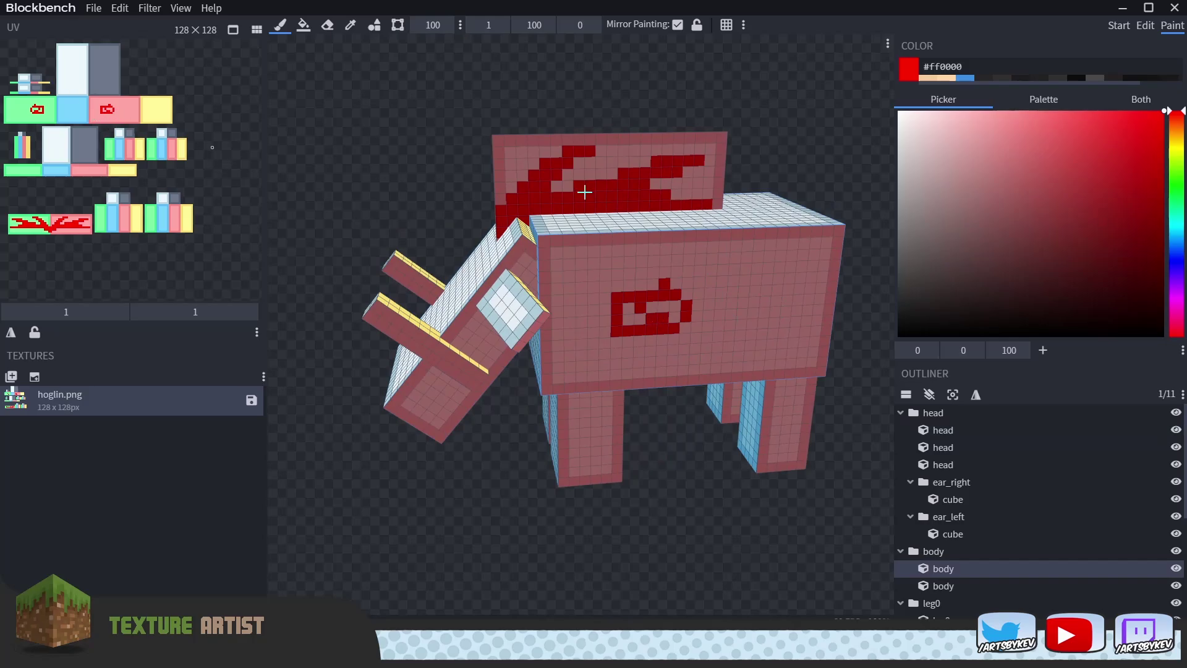
pyautogui.hotkey('ctrl', 'z')
pyautogui.moveTo(778, 217); pyautogui.dragTo(712, 206)
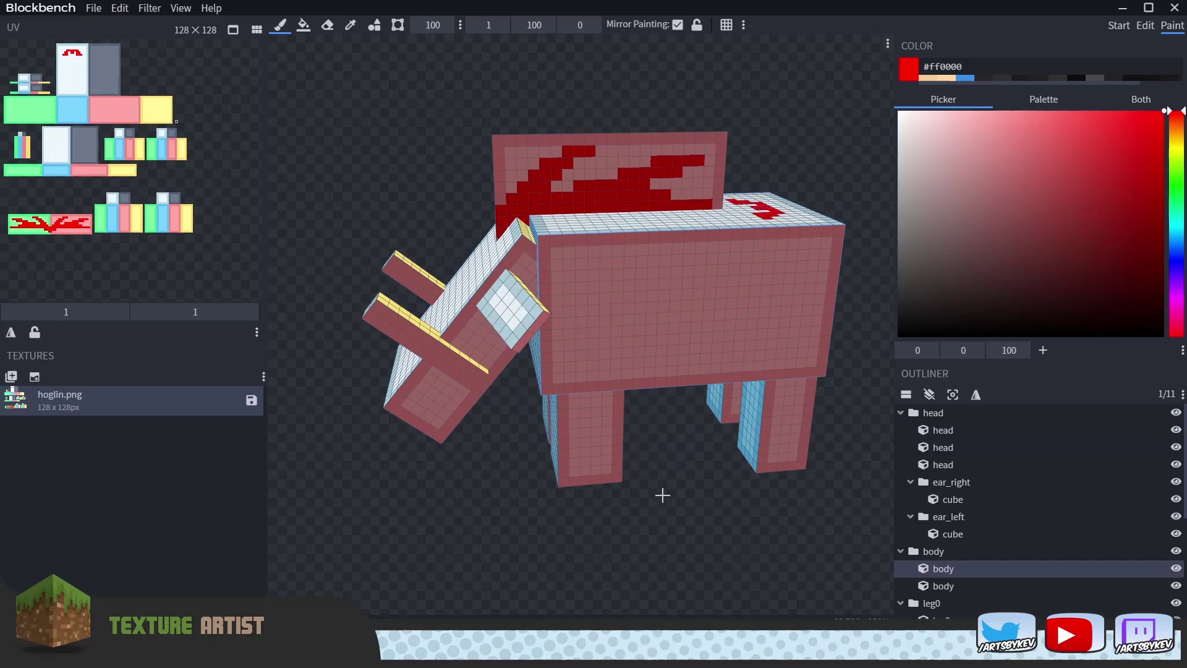
pyautogui.hotkey('ctrl', 'z')
pyautogui.moveTo(663, 496)
pyautogui.mouseDown()
pyautogui.moveTo(675, 365)
pyautogui.moveTo(666, 329)
pyautogui.mouseUp()
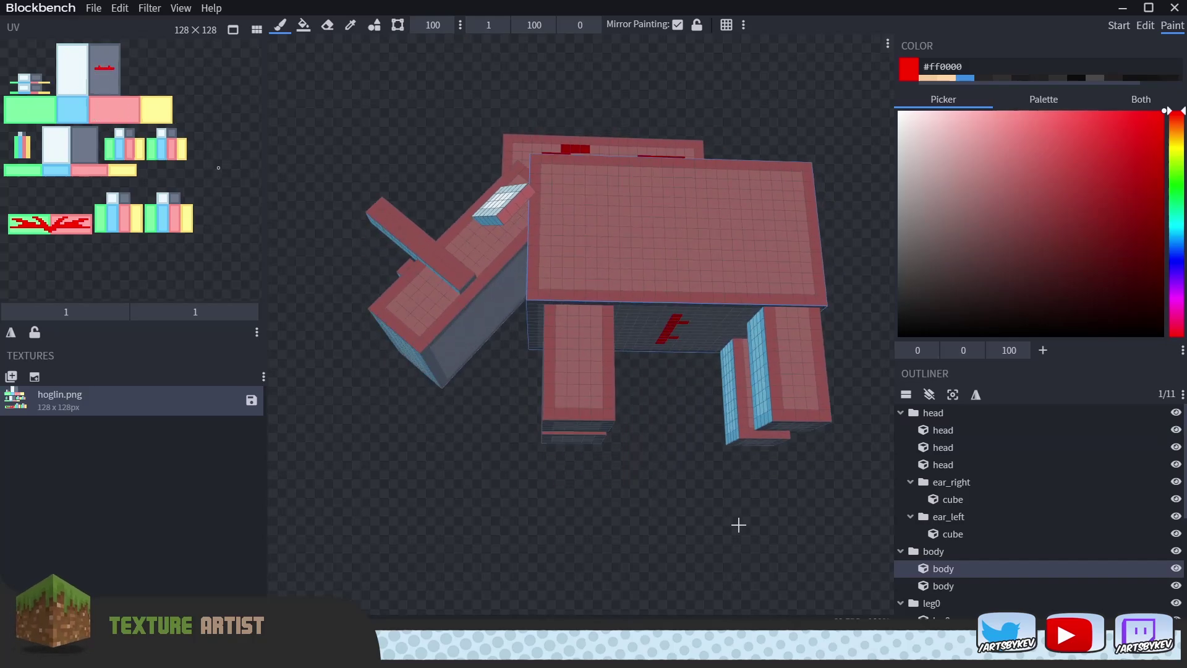
pyautogui.moveTo(738, 525); pyautogui.dragTo(724, 517)
pyautogui.hotkey('ctrl', 'z')
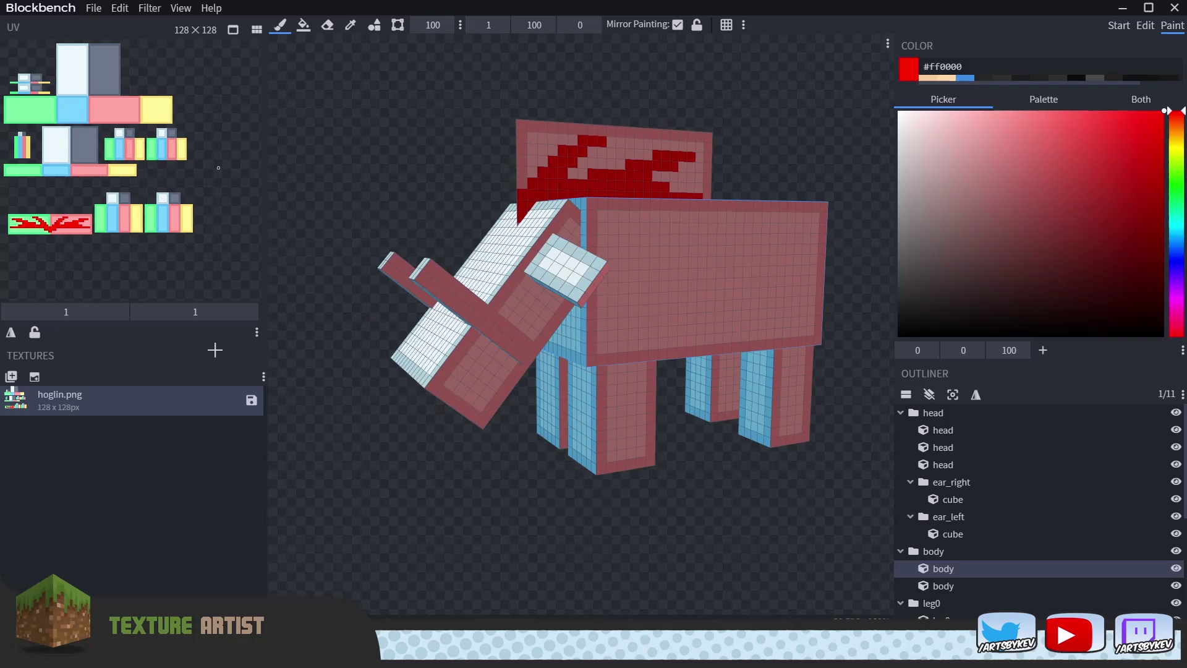
# Try red test marks on the hoglin's legs and tusks to see where they land in the UV map, undoing them.
pyautogui.moveTo(601, 425)
pyautogui.mouseDown()
pyautogui.moveTo(603, 442)
pyautogui.moveTo(607, 425)
pyautogui.moveTo(585, 419)
pyautogui.mouseUp()
pyautogui.moveTo(588, 513)
pyautogui.mouseDown()
pyautogui.moveTo(621, 544)
pyautogui.moveTo(627, 527)
pyautogui.mouseUp()
pyautogui.hotkey('ctrl', 'z')
pyautogui.moveTo(769, 379); pyautogui.dragTo(764, 392)
pyautogui.moveTo(753, 527); pyautogui.dragTo(739, 528)
pyautogui.hotkey('ctrl', 'z')
pyautogui.moveTo(486, 288); pyautogui.dragTo(479, 281)
pyautogui.moveTo(483, 502); pyautogui.dragTo(501, 498)
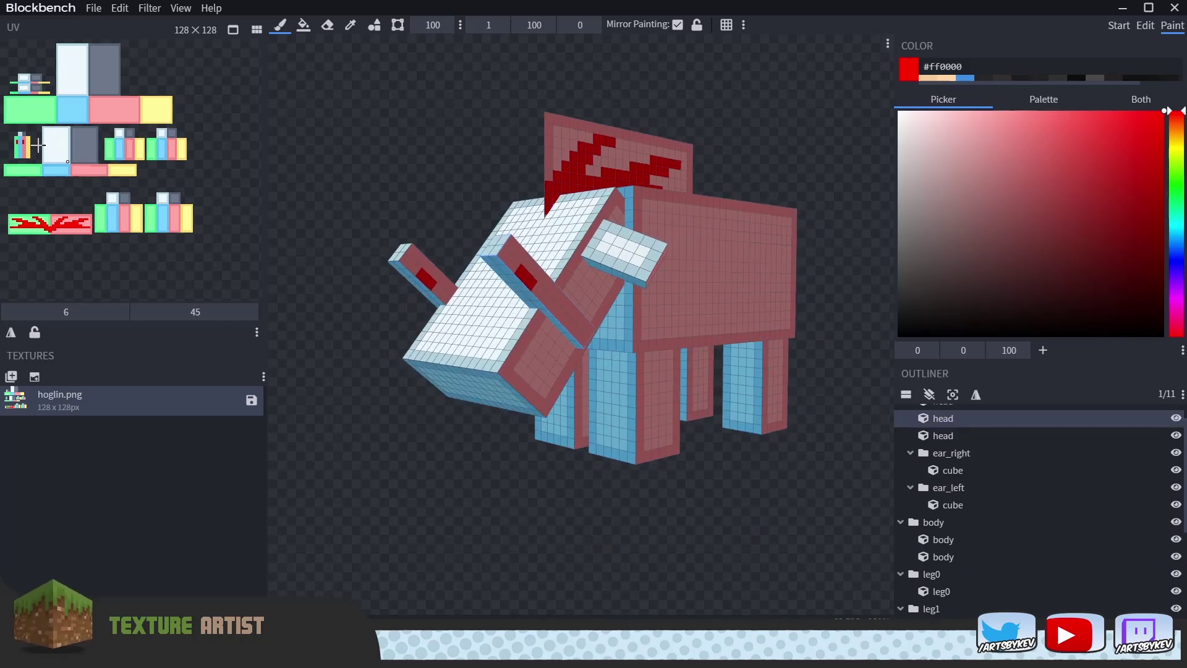
pyautogui.moveTo(499, 551); pyautogui.dragTo(731, 536)
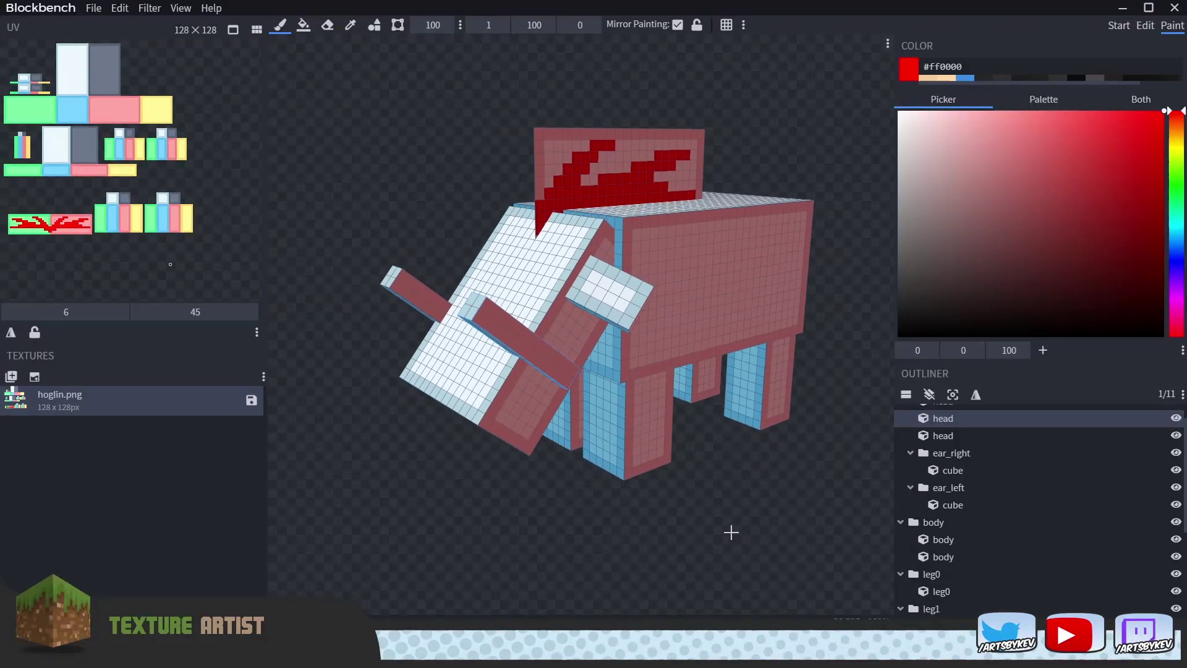
# Fill the hoglin's body, head and legs with dark red #821d1d.
pyautogui.press('f')
pyautogui.click(1104, 221)
pyautogui.click(610, 212)
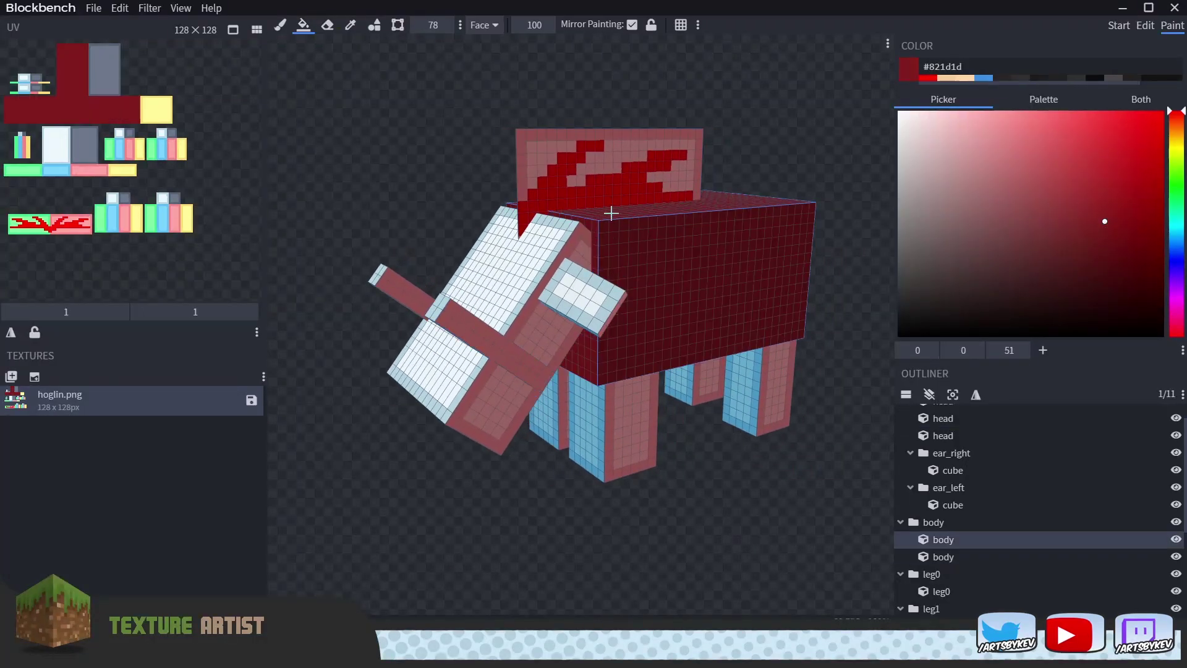
pyautogui.click(501, 272)
pyautogui.moveTo(396, 531); pyautogui.dragTo(686, 470)
pyautogui.click(758, 424)
pyautogui.moveTo(822, 482); pyautogui.dragTo(618, 488)
pyautogui.click(539, 409)
# Try trimming the pixels at the base of the tusks where they overlap the sides of the head.
pyautogui.press('b')
pyautogui.moveTo(489, 92); pyautogui.dragTo(434, 138)
pyautogui.scroll(5, 435, 138)
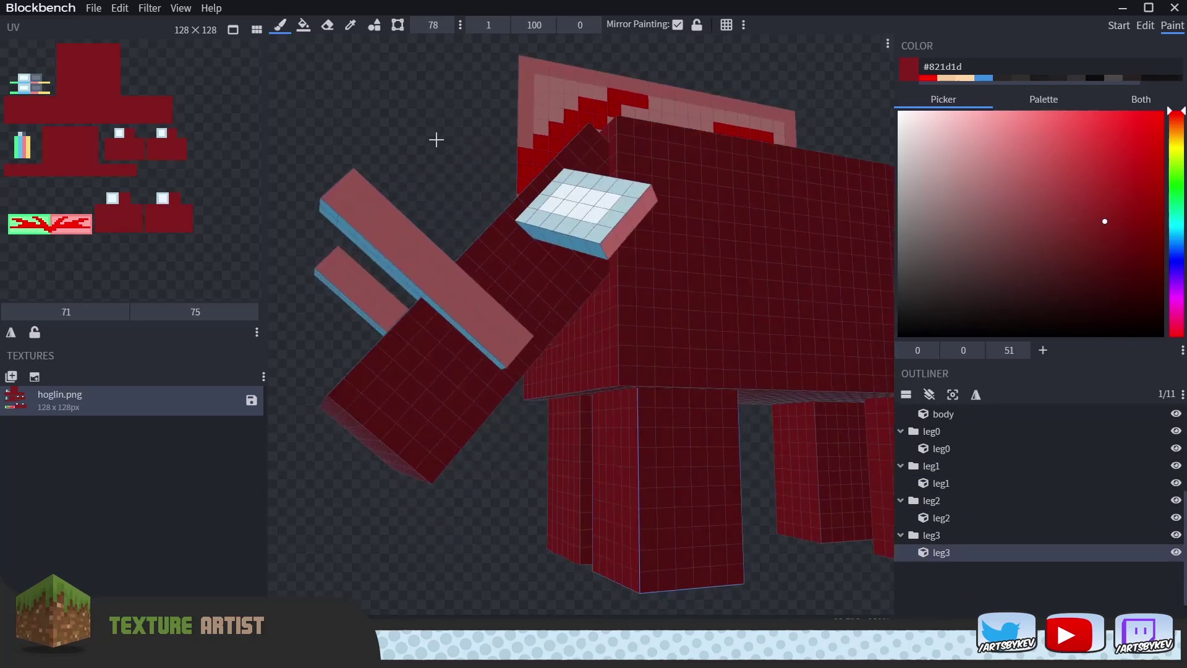
pyautogui.moveTo(501, 312); pyautogui.dragTo(470, 291)
pyautogui.moveTo(457, 140)
pyautogui.mouseDown()
pyautogui.moveTo(485, 180)
pyautogui.moveTo(502, 144)
pyautogui.moveTo(724, 133)
pyautogui.mouseUp()
pyautogui.scroll(-4, 485, 180)
pyautogui.moveTo(654, 378); pyautogui.dragTo(618, 374)
# Fill the hoglin's tusks with a pale cream colour.
pyautogui.click(1176, 136)
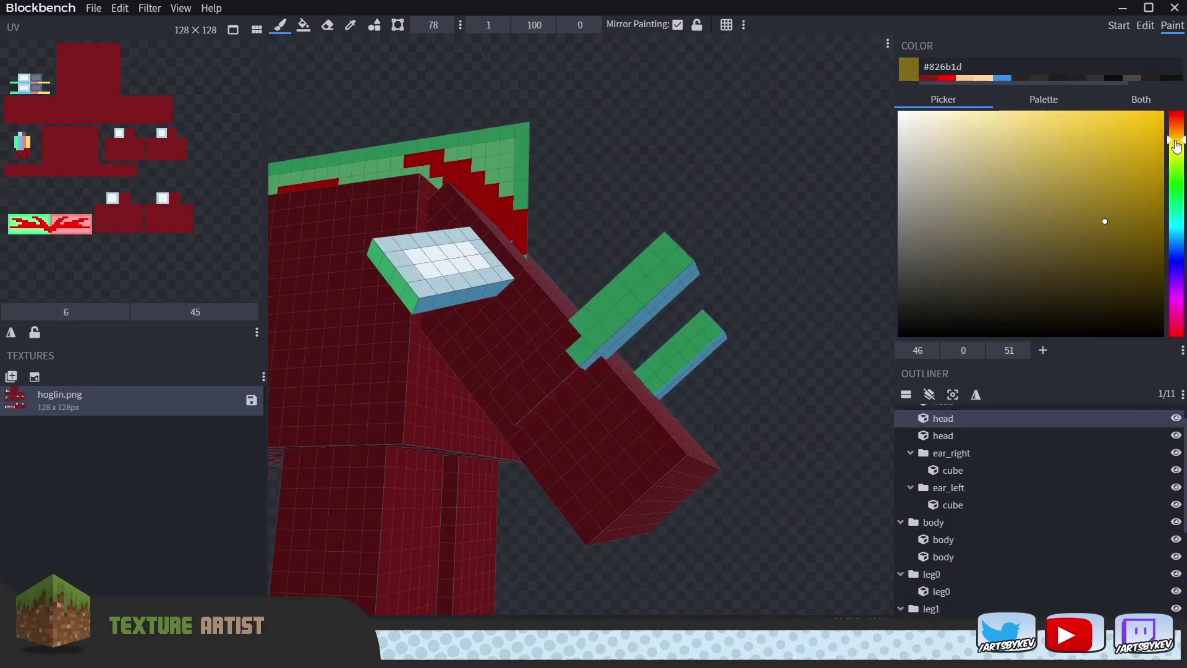
pyautogui.click(981, 123)
pyautogui.press('f')
pyautogui.click(631, 287)
pyautogui.moveTo(736, 260); pyautogui.dragTo(521, 271)
pyautogui.moveTo(291, 179)
pyautogui.mouseDown()
pyautogui.moveTo(313, 129)
pyautogui.moveTo(474, 82)
pyautogui.mouseUp()
# Sample the head's dark red #821d1d and trim the base of the cream tusks where they overlap the head.
pyautogui.keyDown('alt'); pyautogui.click(474, 82); pyautogui.keyUp('alt')
pyautogui.press('b')
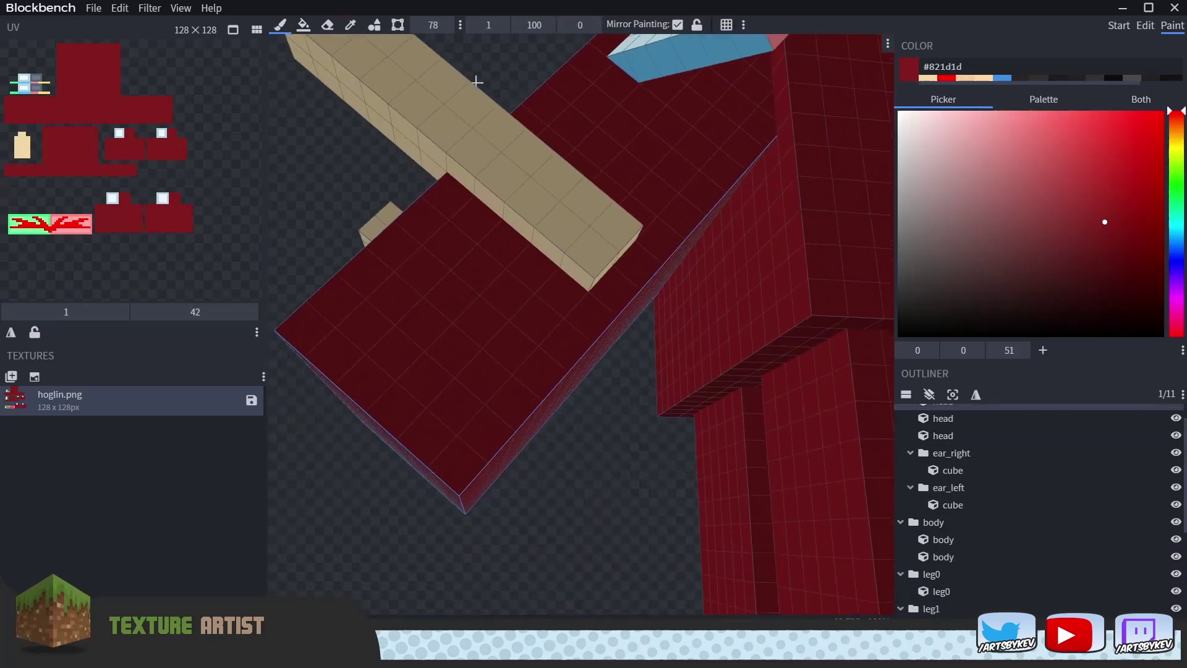
pyautogui.moveTo(586, 206); pyautogui.dragTo(588, 260)
pyautogui.moveTo(628, 480); pyautogui.dragTo(699, 543)
pyautogui.scroll(-5, 700, 543)
pyautogui.scroll(4, 644, 470)
pyautogui.moveTo(773, 495)
pyautogui.mouseDown()
pyautogui.moveTo(643, 470)
pyautogui.moveTo(698, 408)
pyautogui.mouseUp()
# Paint a mouth line in darker red #511717 along the side of the head, running past the tusk base.
pyautogui.click(1088, 266)
pyautogui.moveTo(683, 188); pyautogui.dragTo(557, 278)
pyautogui.moveTo(643, 346); pyautogui.dragTo(581, 383)
pyautogui.scroll(-3, 657, 288)
pyautogui.scroll(3, 658, 289)
pyautogui.moveTo(698, 185); pyautogui.dragTo(700, 147)
pyautogui.scroll(-3, 618, 259)
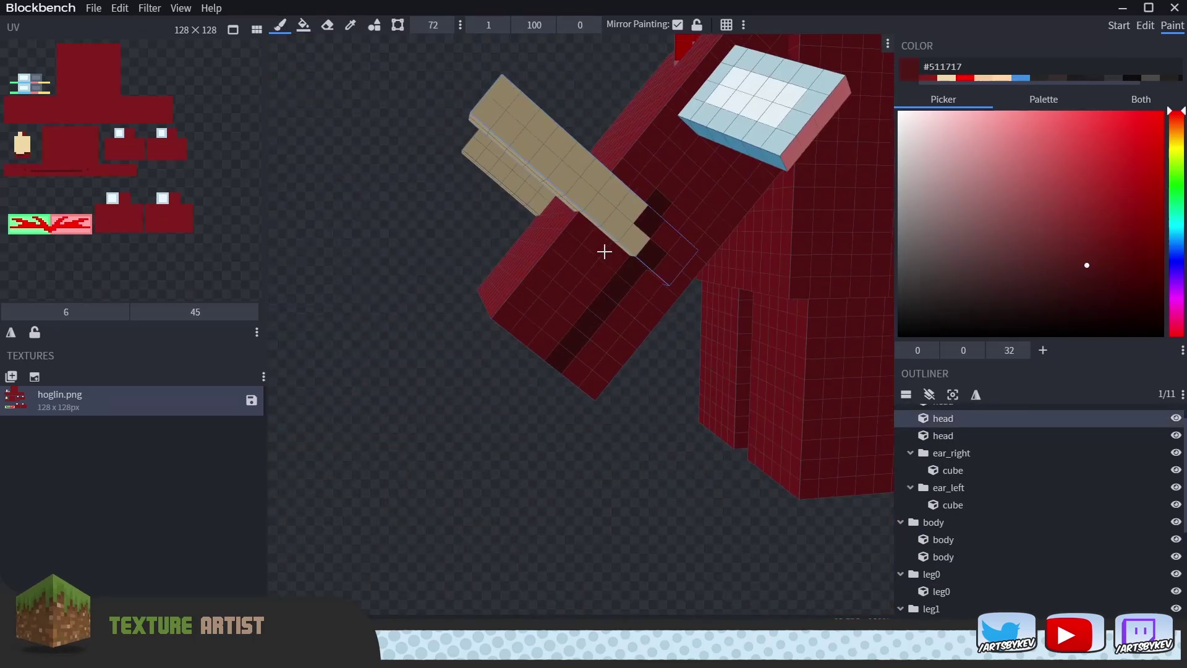
pyautogui.click(559, 321)
pyautogui.moveTo(650, 411); pyautogui.dragTo(557, 470)
pyautogui.keyDown('alt'); pyautogui.click(445, 198); pyautogui.keyUp('alt')
pyautogui.moveTo(395, 371); pyautogui.dragTo(557, 395)
# Erase the unpainted background around the red mane on the back crest.
pyautogui.scroll(5, 50, 224)
pyautogui.keyDown('alt'); pyautogui.click(124, 192); pyautogui.keyUp('alt')
pyautogui.moveTo(37, 220); pyautogui.dragTo(176, 219)
pyautogui.click(328, 25)
pyautogui.moveTo(773, 433); pyautogui.dragTo(619, 421)
pyautogui.moveTo(557, 155)
pyautogui.mouseDown()
pyautogui.moveTo(530, 177)
pyautogui.moveTo(767, 124)
pyautogui.mouseUp()
# Paint lighter red highlights, including #f23a3a, on the upper edges and tips of the mane's strands.
pyautogui.click(280, 25)
pyautogui.click(1119, 131)
pyautogui.moveTo(607, 265); pyautogui.dragTo(433, 310)
pyautogui.keyDown('alt'); pyautogui.click(425, 308); pyautogui.keyUp('alt')
pyautogui.click(1101, 121)
pyautogui.moveTo(533, 223); pyautogui.dragTo(433, 263)
pyautogui.scroll(-3, 660, 180)
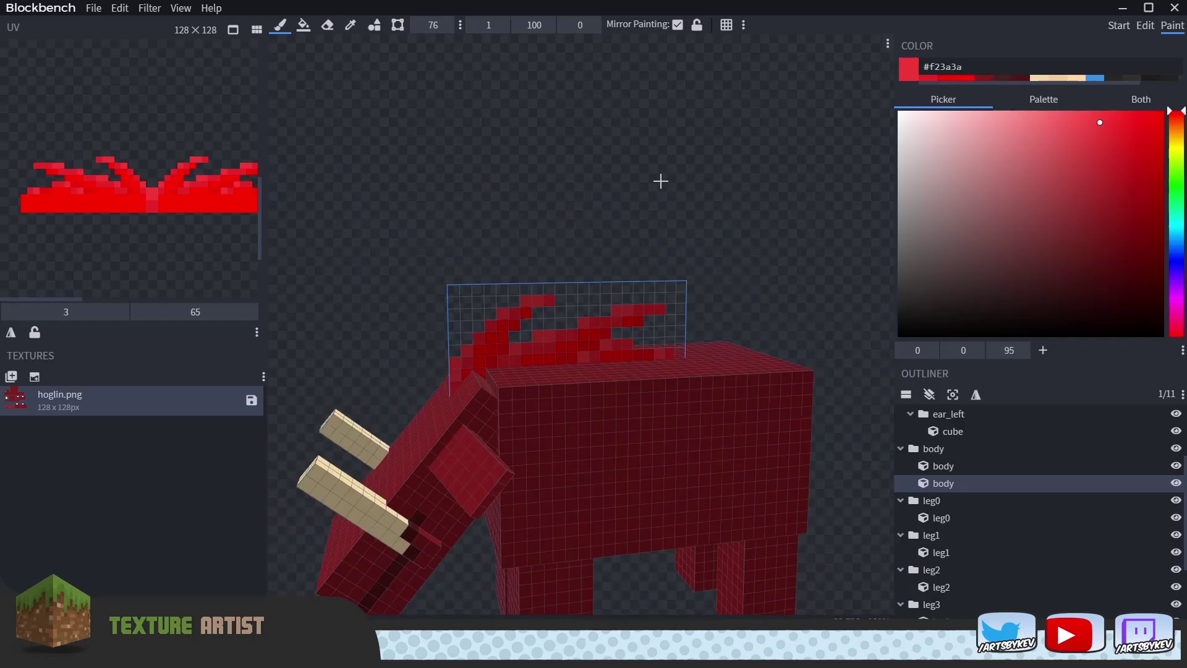
# Paint the snout's nostrils on the front of the head in dark red and near-black, with muted #804646 highlights.
pyautogui.moveTo(660, 180); pyautogui.dragTo(780, 297)
pyautogui.keyDown('alt'); pyautogui.click(530, 467); pyautogui.keyUp('alt')
pyautogui.click(1087, 270)
pyautogui.moveTo(557, 334); pyautogui.dragTo(482, 346)
pyautogui.click(1099, 298)
pyautogui.click(1019, 222)
pyautogui.click(514, 276)
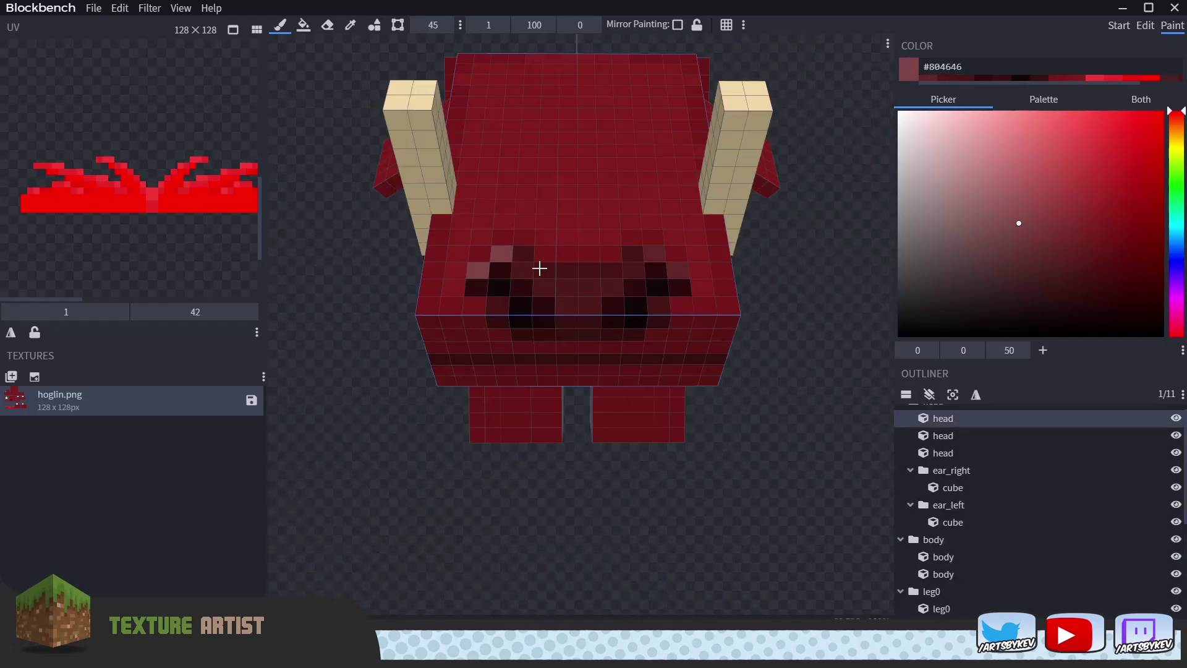
pyautogui.click(983, 328)
pyautogui.moveTo(773, 278)
pyautogui.mouseDown()
pyautogui.moveTo(773, 416)
pyautogui.moveTo(773, 283)
pyautogui.moveTo(754, 347)
pyautogui.mouseUp()
# Shade the front of the hoglin's face with slightly varied dark reds such as #771818.
pyautogui.click(1097, 239)
pyautogui.click(1110, 231)
pyautogui.moveTo(593, 316); pyautogui.dragTo(584, 266)
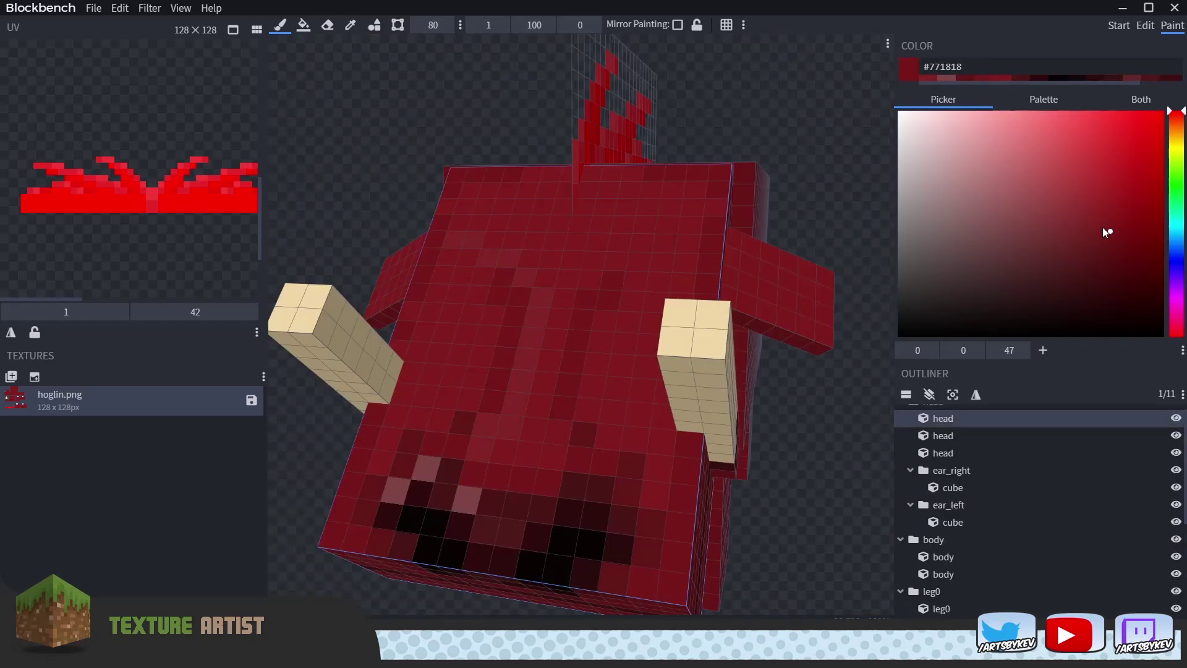
pyautogui.click(1089, 221)
pyautogui.moveTo(767, 346)
pyautogui.mouseDown()
pyautogui.moveTo(774, 254)
pyautogui.moveTo(773, 309)
pyautogui.mouseUp()
# Paint two yellow-orange eyes on the face with dark red shadows around them.
pyautogui.click(1119, 241)
pyautogui.click(1177, 136)
pyautogui.click(1148, 123)
pyautogui.moveTo(613, 377)
pyautogui.mouseDown()
pyautogui.moveTo(575, 399)
pyautogui.moveTo(603, 390)
pyautogui.mouseUp()
pyautogui.keyDown('alt'); pyautogui.click(618, 401); pyautogui.keyUp('alt')
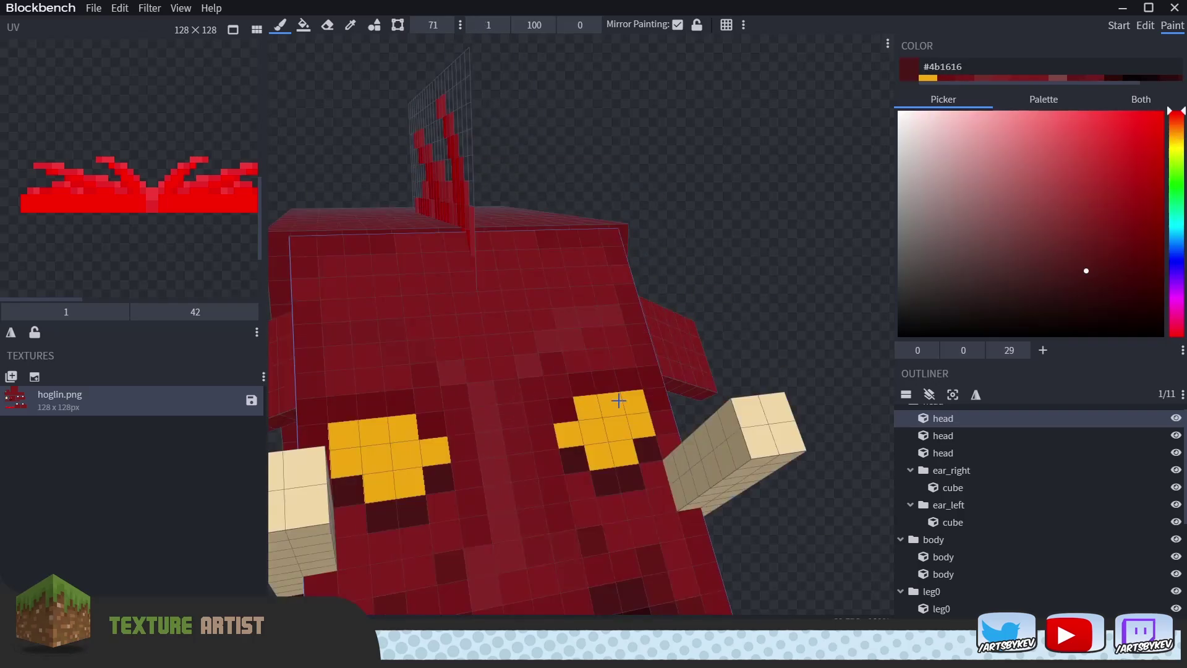
# Shade the yellow eyes and add dark brownish-yellow pupils on their inner sides.
pyautogui.keyDown('alt'); pyautogui.click(613, 396); pyautogui.keyUp('alt')
pyautogui.moveTo(773, 433)
pyautogui.mouseDown()
pyautogui.moveTo(573, 541)
pyautogui.moveTo(656, 519)
pyautogui.mouseUp()
pyautogui.keyDown('alt'); pyautogui.click(570, 214); pyautogui.keyUp('alt')
pyautogui.moveTo(538, 346); pyautogui.dragTo(575, 361)
pyautogui.moveTo(711, 433)
pyautogui.mouseDown()
pyautogui.moveTo(804, 408)
pyautogui.moveTo(472, 415)
pyautogui.moveTo(747, 318)
pyautogui.mouseUp()
pyautogui.keyDown('alt'); pyautogui.click(643, 356); pyautogui.keyUp('alt')
pyautogui.click(1130, 252)
pyautogui.click(609, 371)
pyautogui.moveTo(734, 430); pyautogui.dragTo(557, 346)
# Shade the cream tusks with #b6924a, using a size 2 brush at opacity 10 with mirror painting on.
pyautogui.click(678, 25)
pyautogui.keyDown('alt'); pyautogui.click(550, 248); pyautogui.keyUp('alt')
pyautogui.click(1055, 175)
pyautogui.moveTo(773, 371); pyautogui.dragTo(470, 383)
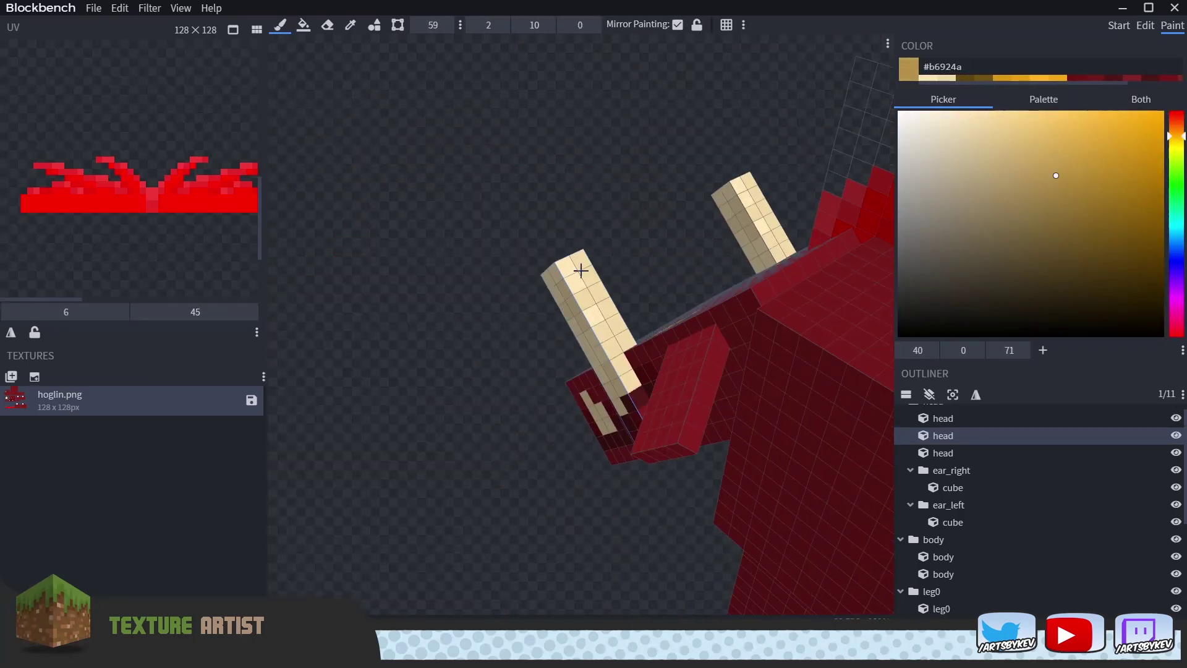
pyautogui.click(580, 270)
pyautogui.moveTo(433, 322); pyautogui.dragTo(734, 288)
pyautogui.moveTo(535, 24); pyautogui.dragTo(497, 25)
pyautogui.click(677, 25)
pyautogui.moveTo(734, 288)
pyautogui.mouseDown()
pyautogui.moveTo(470, 321)
pyautogui.moveTo(405, 353)
pyautogui.moveTo(711, 389)
pyautogui.mouseUp()
pyautogui.scroll(3, 711, 390)
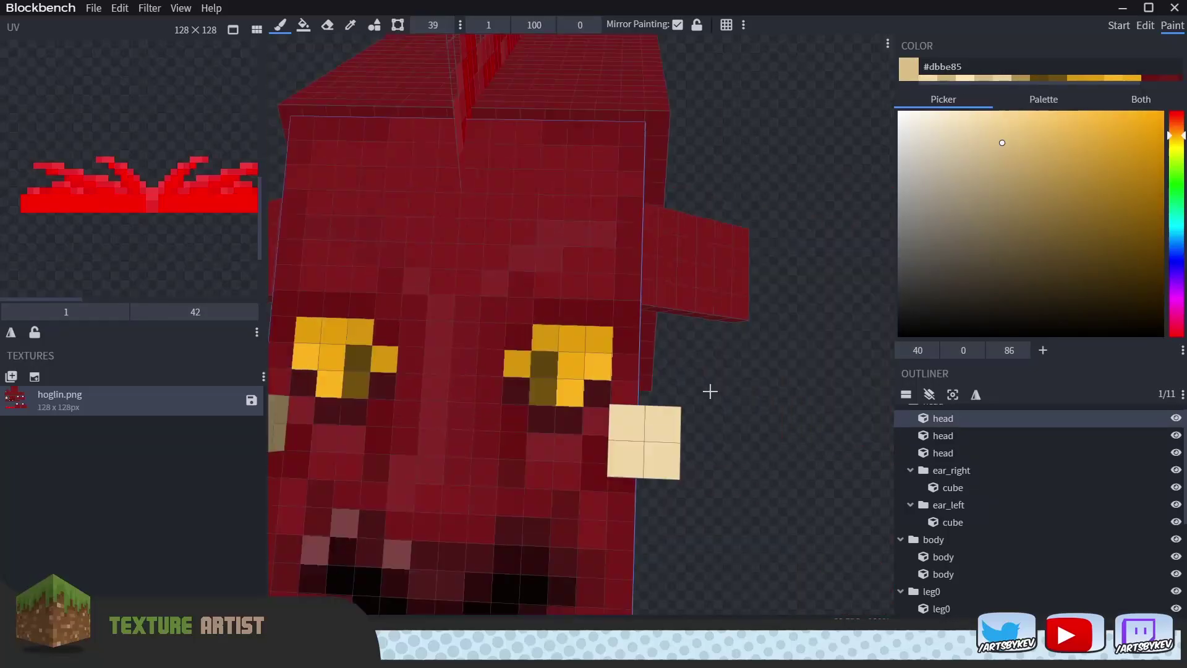
# Paint bright red markings, sampled from the mane, around the eyes and on the ears at opacity 100.
pyautogui.moveTo(534, 25); pyautogui.dragTo(571, 25)
pyautogui.keyDown('alt'); pyautogui.click(477, 80); pyautogui.keyUp('alt')
pyautogui.click(647, 424)
pyautogui.scroll(-2, 640, 447)
pyautogui.scroll(3, 634, 470)
pyautogui.moveTo(668, 259); pyautogui.dragTo(622, 307)
pyautogui.click(622, 307)
pyautogui.moveTo(826, 470); pyautogui.dragTo(692, 396)
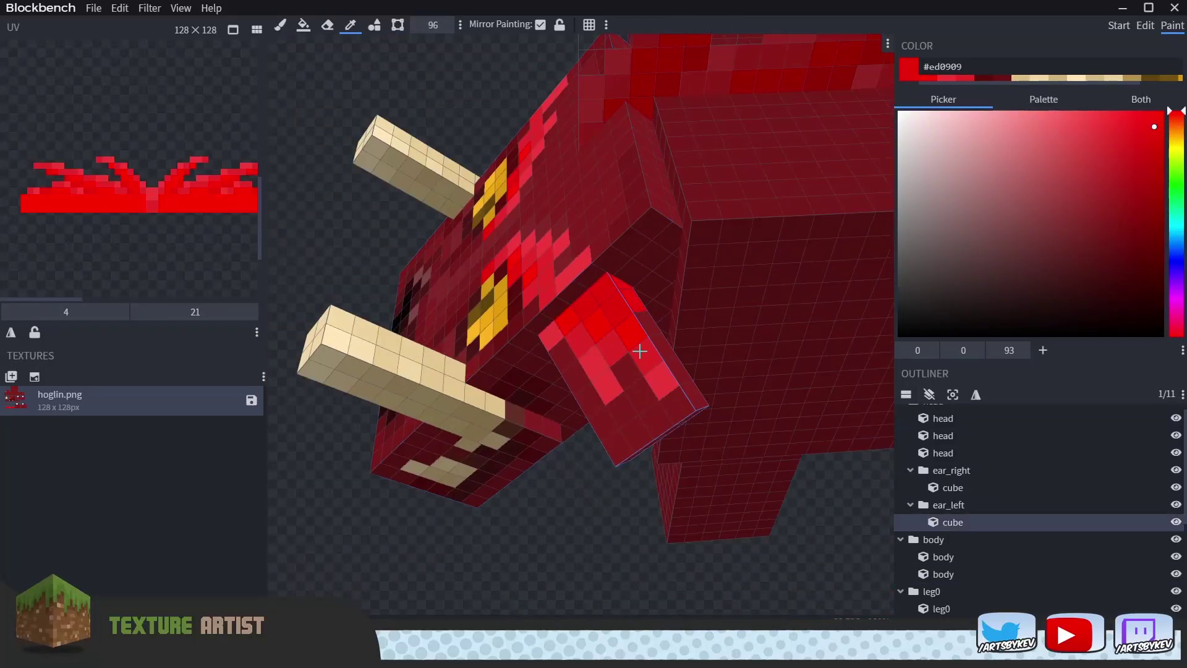
# Touch up the bright red markings on the ears and head, sampling red shades directly from the model.
pyautogui.keyDown('alt'); pyautogui.click(639, 350); pyautogui.keyUp('alt')
pyautogui.moveTo(346, 464); pyautogui.dragTo(612, 432)
pyautogui.keyDown('alt'); pyautogui.click(613, 305); pyautogui.keyUp('alt')
pyautogui.moveTo(433, 143); pyautogui.dragTo(322, 155)
pyautogui.keyDown('alt'); pyautogui.click(393, 411); pyautogui.keyUp('alt')
pyautogui.keyDown('alt'); pyautogui.click(408, 423); pyautogui.keyUp('alt')
pyautogui.scroll(-3, 785, 503)
pyautogui.moveTo(711, 470)
pyautogui.mouseDown()
pyautogui.moveTo(785, 503)
pyautogui.moveTo(650, 396)
pyautogui.mouseUp()
pyautogui.scroll(3, 557, 371)
# Paint jagged bright red bands around the legs and darken their lower ends, using shades sampled from the model.
pyautogui.keyDown('alt'); pyautogui.click(530, 368); pyautogui.keyUp('alt')
pyautogui.moveTo(433, 494); pyautogui.dragTo(556, 470)
pyautogui.click(608, 399)
pyautogui.moveTo(544, 475)
pyautogui.mouseDown()
pyautogui.moveTo(499, 421)
pyautogui.moveTo(619, 359)
pyautogui.moveTo(517, 314)
pyautogui.moveTo(514, 366)
pyautogui.moveTo(565, 491)
pyautogui.moveTo(451, 310)
pyautogui.moveTo(493, 402)
pyautogui.moveTo(703, 331)
pyautogui.moveTo(485, 215)
pyautogui.moveTo(664, 479)
pyautogui.moveTo(604, 348)
pyautogui.moveTo(540, 369)
pyautogui.moveTo(347, 316)
pyautogui.moveTo(686, 381)
pyautogui.moveTo(758, 469)
pyautogui.mouseUp()
pyautogui.click(535, 387)
pyautogui.click(514, 366)
pyautogui.keyDown('alt'); pyautogui.click(451, 310); pyautogui.keyUp('alt')
pyautogui.keyDown('alt'); pyautogui.click(493, 401); pyautogui.keyUp('alt')
pyautogui.click(599, 369)
pyautogui.click(703, 332)
pyautogui.keyDown('alt'); pyautogui.click(485, 214); pyautogui.keyUp('alt')
pyautogui.keyDown('alt'); pyautogui.click(664, 479); pyautogui.keyUp('alt')
pyautogui.keyDown('alt'); pyautogui.click(604, 348); pyautogui.keyUp('alt')
pyautogui.click(541, 368)
pyautogui.keyDown('alt'); pyautogui.click(347, 316); pyautogui.keyUp('alt')
pyautogui.keyDown('alt'); pyautogui.click(686, 381); pyautogui.keyUp('alt')
pyautogui.scroll(5, 522, 303)
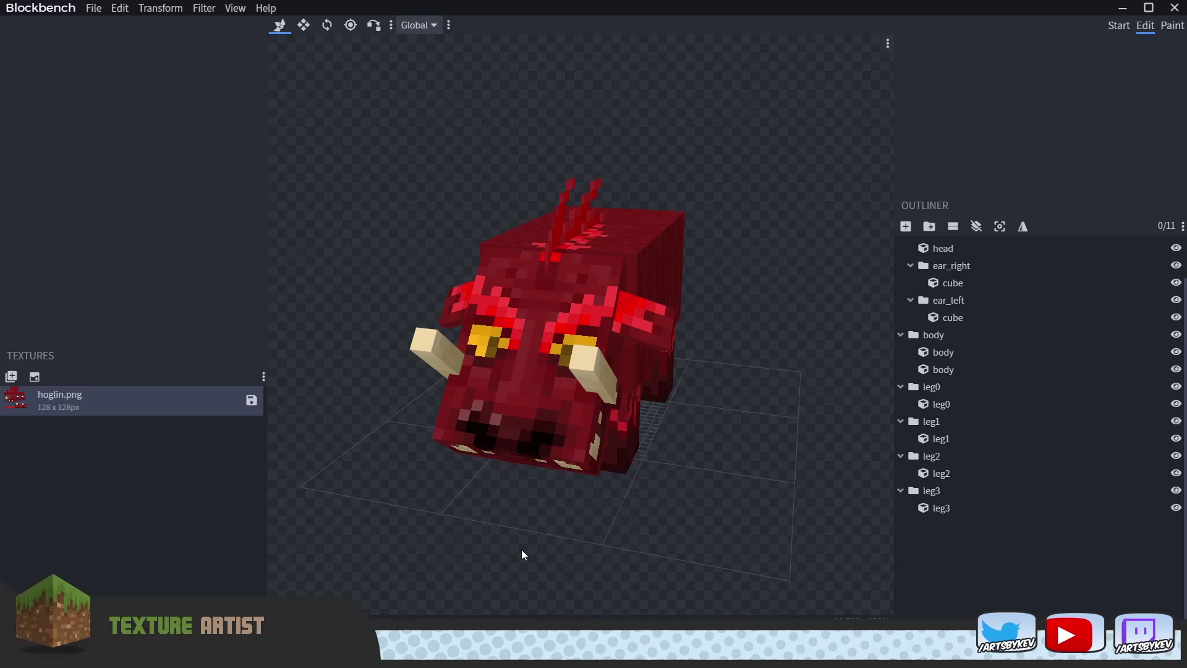
# Shade the body sides darker toward the belly with #2a0707, using a size 2 brush at opacity 10.
pyautogui.moveTo(480, 530); pyautogui.dragTo(412, 523)
pyautogui.moveTo(549, 491); pyautogui.dragTo(607, 491)
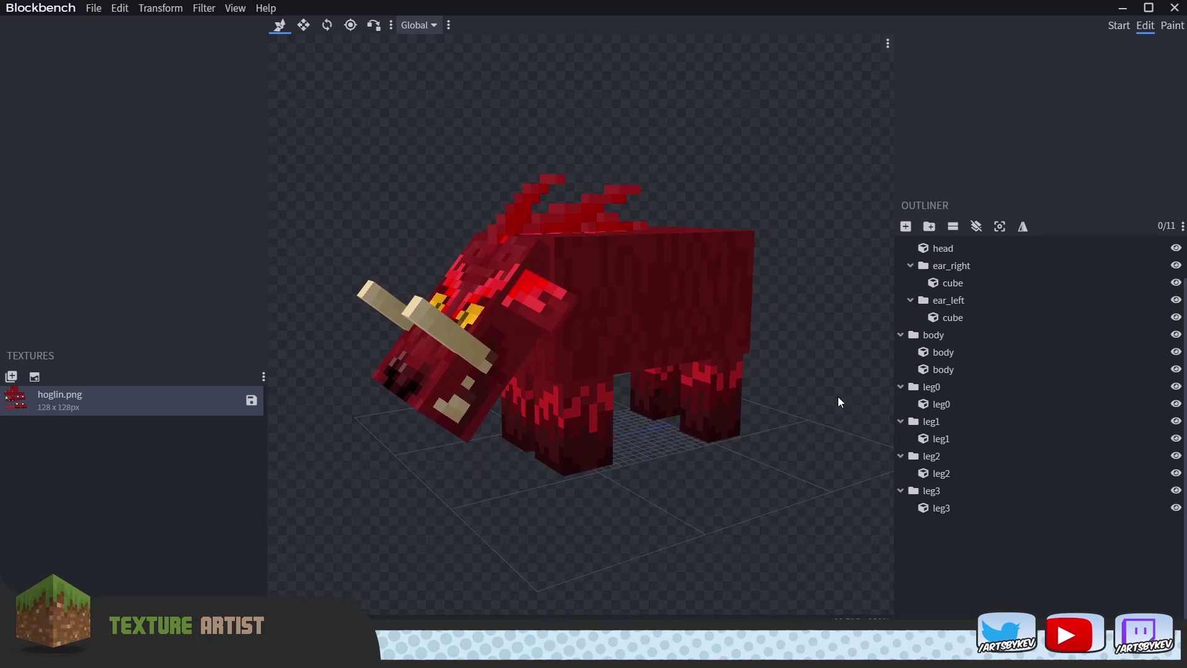
pyautogui.click(1172, 28)
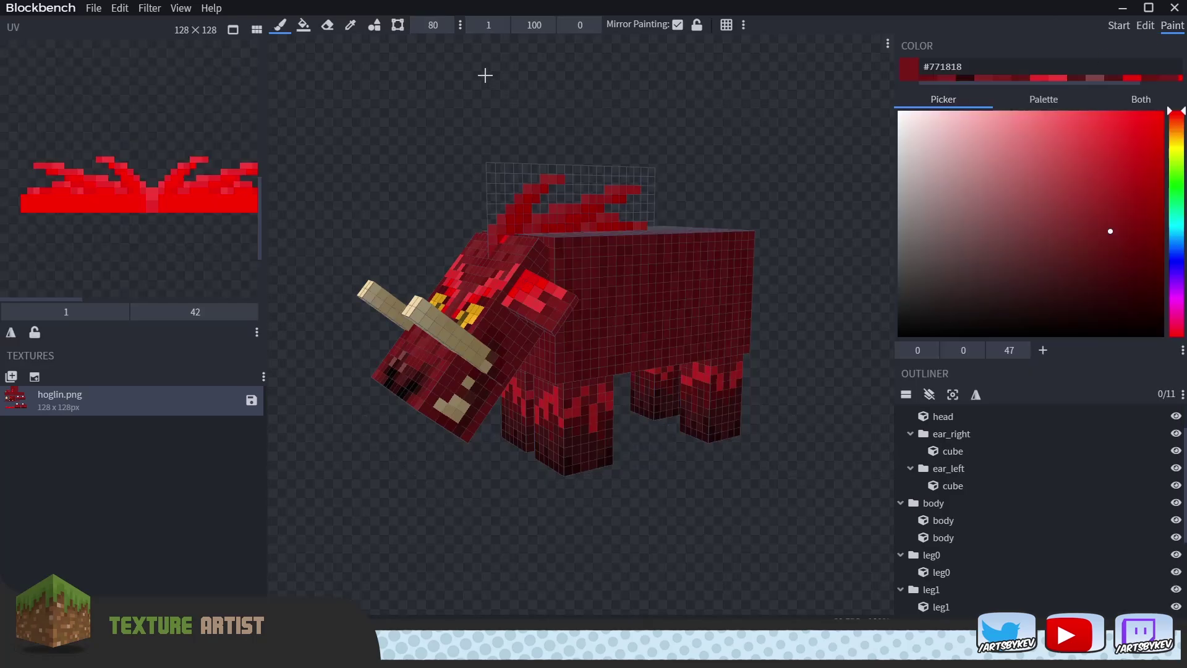
pyautogui.click(520, 27)
pyautogui.moveTo(857, 155); pyautogui.dragTo(695, 122)
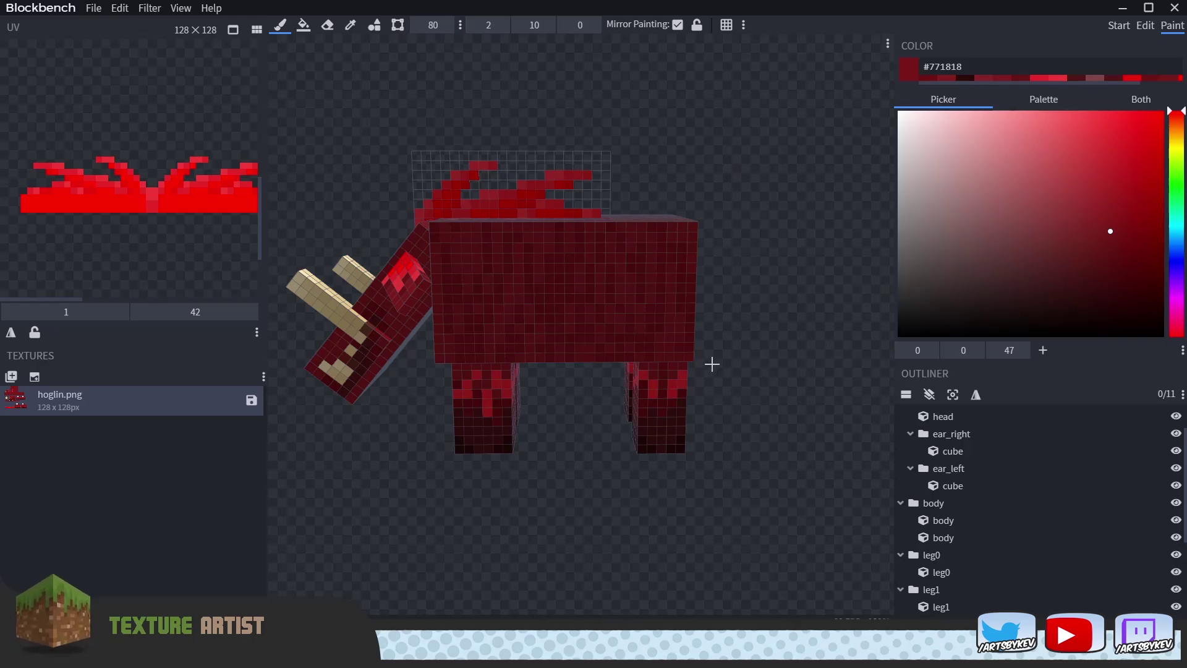
pyautogui.keyDown('alt'); pyautogui.click(583, 352); pyautogui.keyUp('alt')
pyautogui.moveTo(588, 504); pyautogui.dragTo(622, 495)
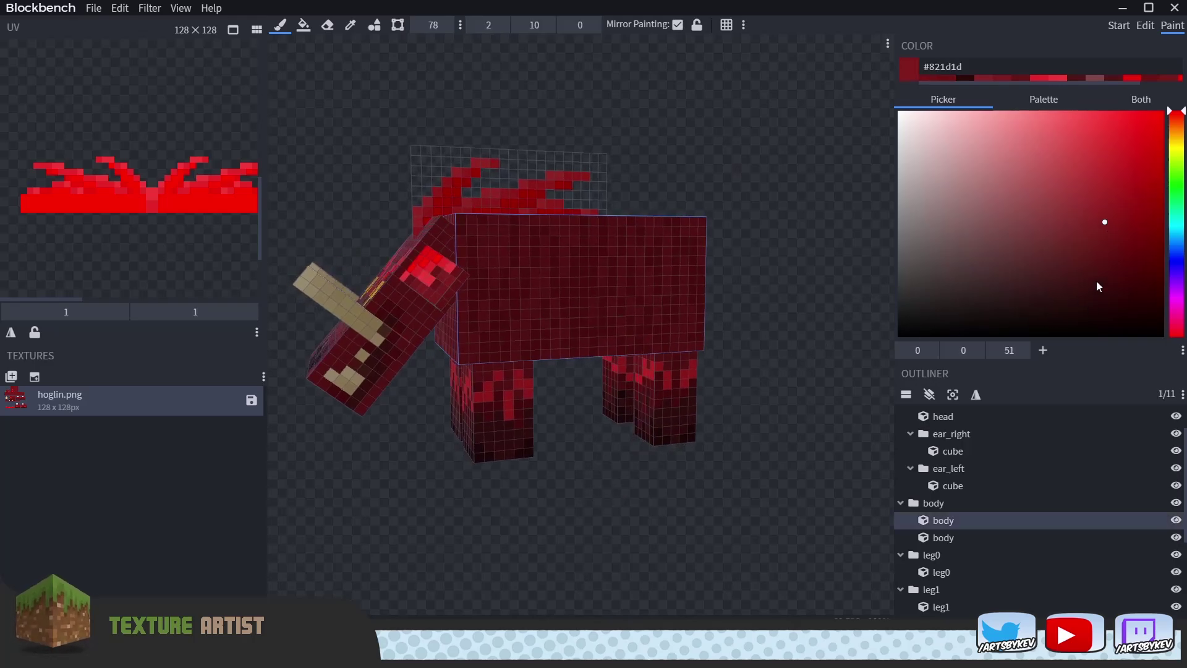
pyautogui.moveTo(1112, 280); pyautogui.dragTo(1120, 300)
pyautogui.scroll(1, 761, 408)
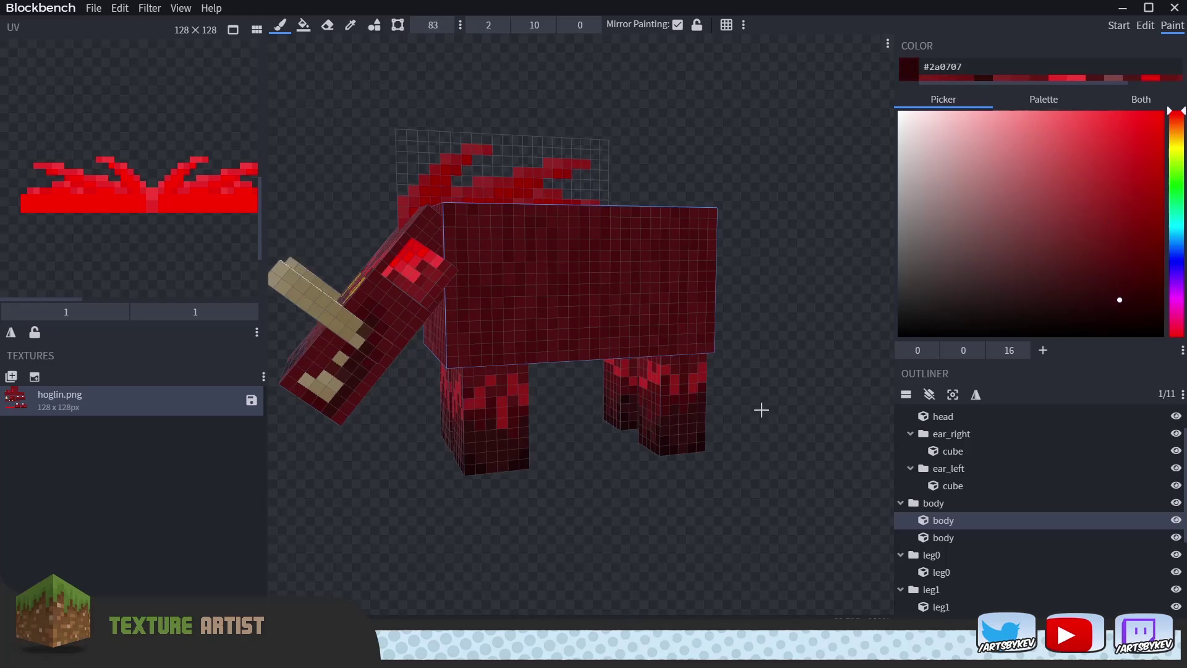
pyautogui.moveTo(761, 408); pyautogui.dragTo(787, 405)
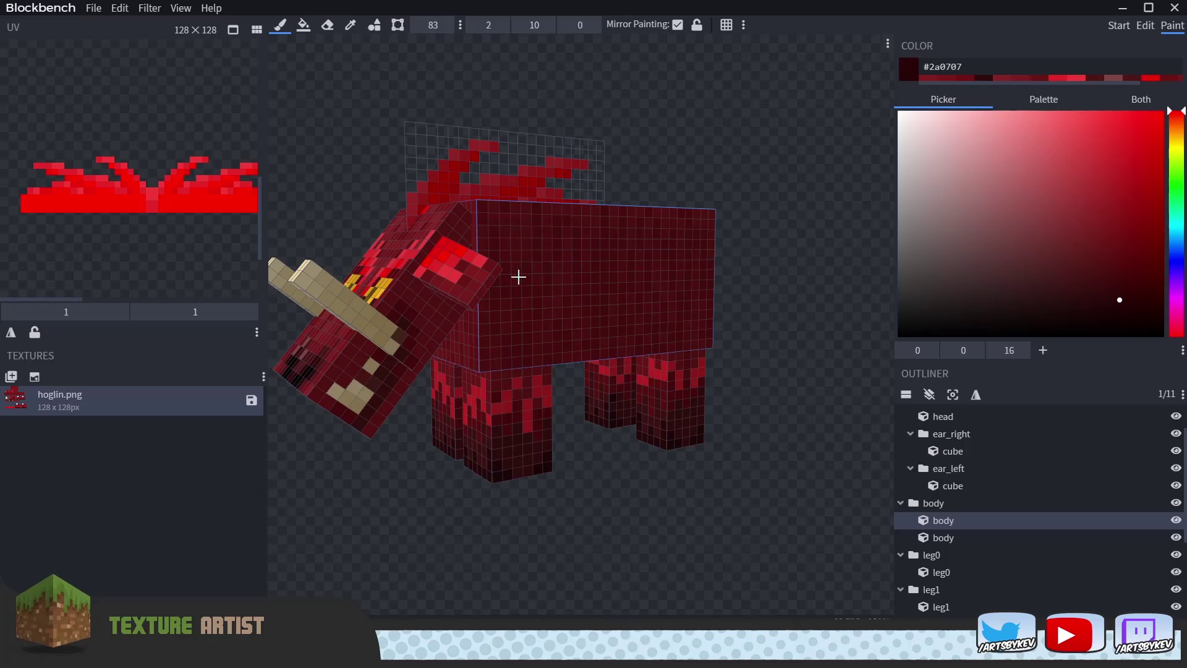
pyautogui.moveTo(806, 275); pyautogui.dragTo(766, 279)
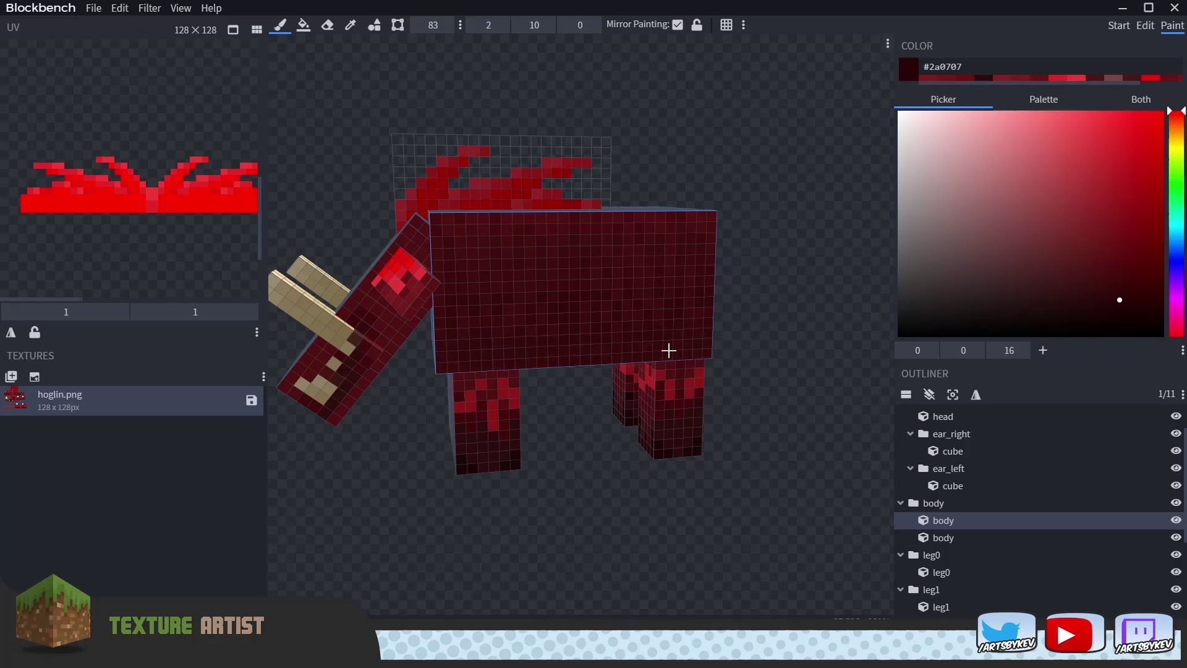
pyautogui.moveTo(740, 337); pyautogui.dragTo(799, 370)
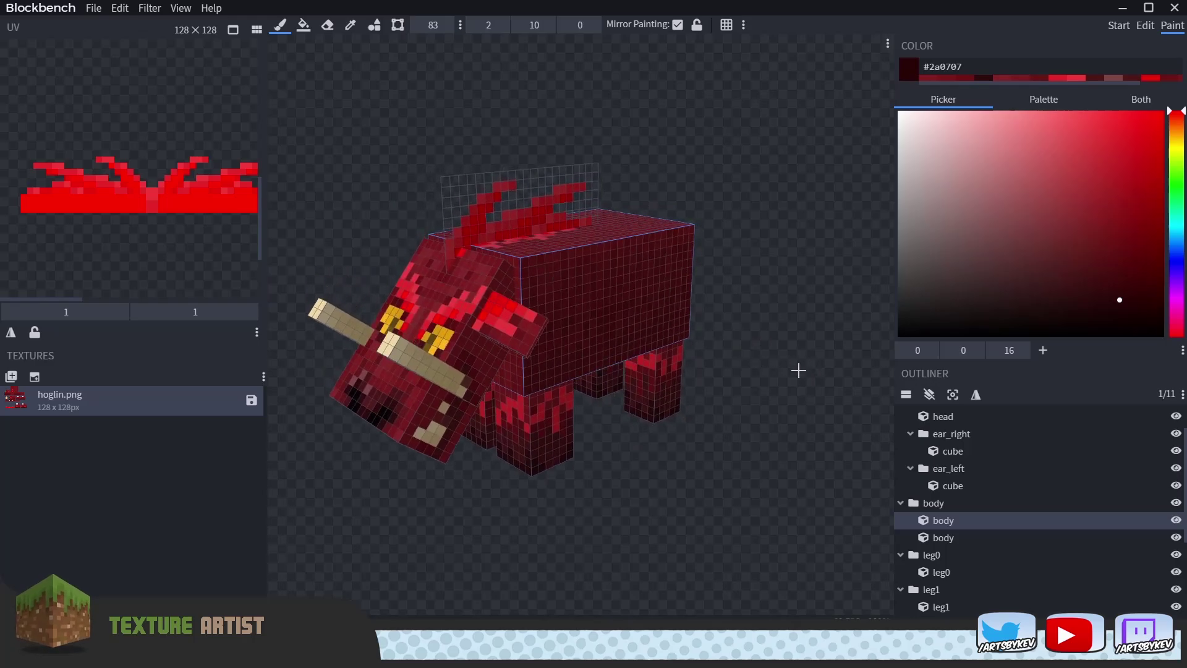
# Inspect the shaded hoglin in Edit mode from the front and side.
pyautogui.click(1145, 26)
pyautogui.click(940, 569)
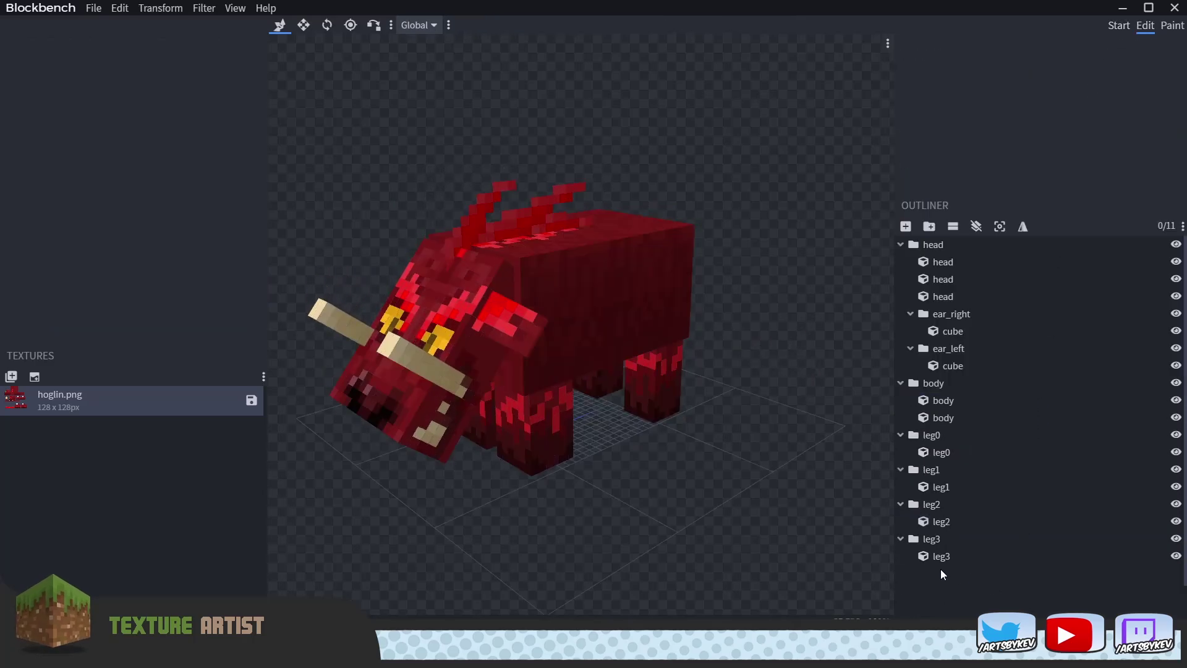
pyautogui.moveTo(739, 481); pyautogui.dragTo(661, 383)
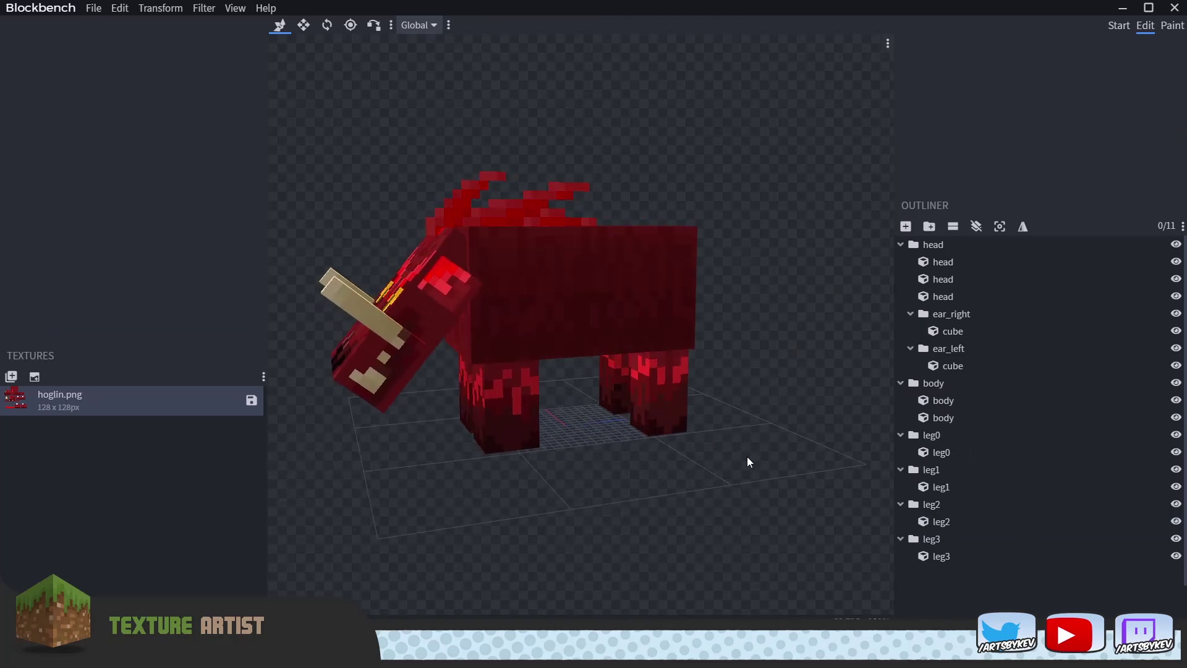
pyautogui.moveTo(747, 456); pyautogui.dragTo(825, 485)
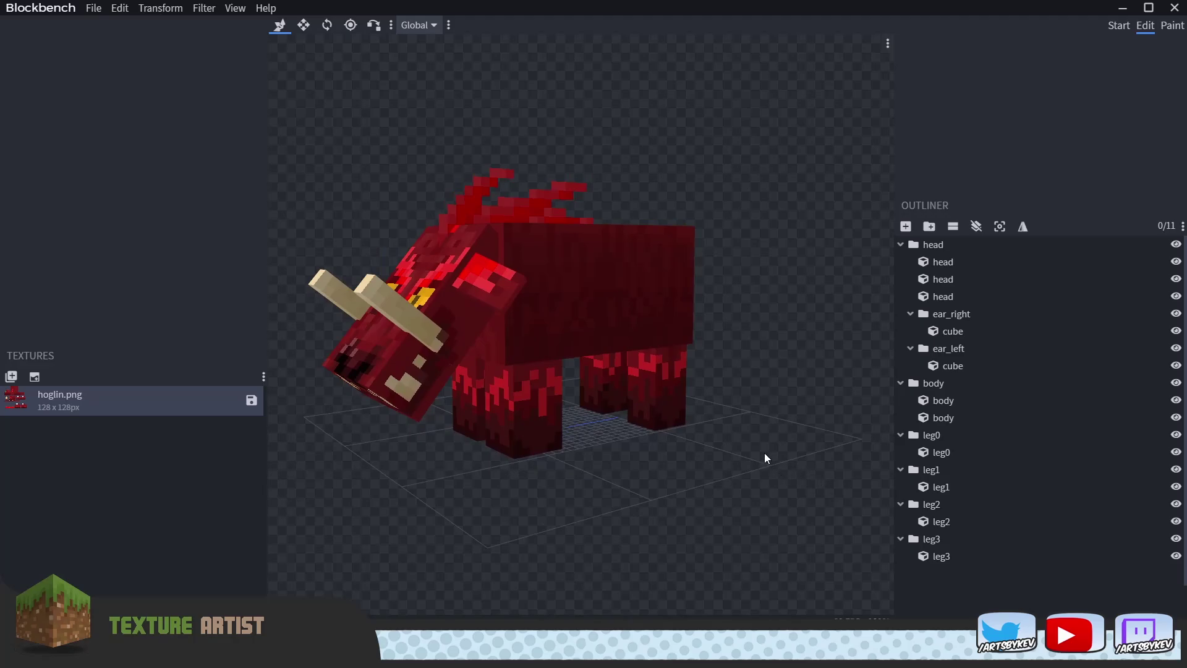
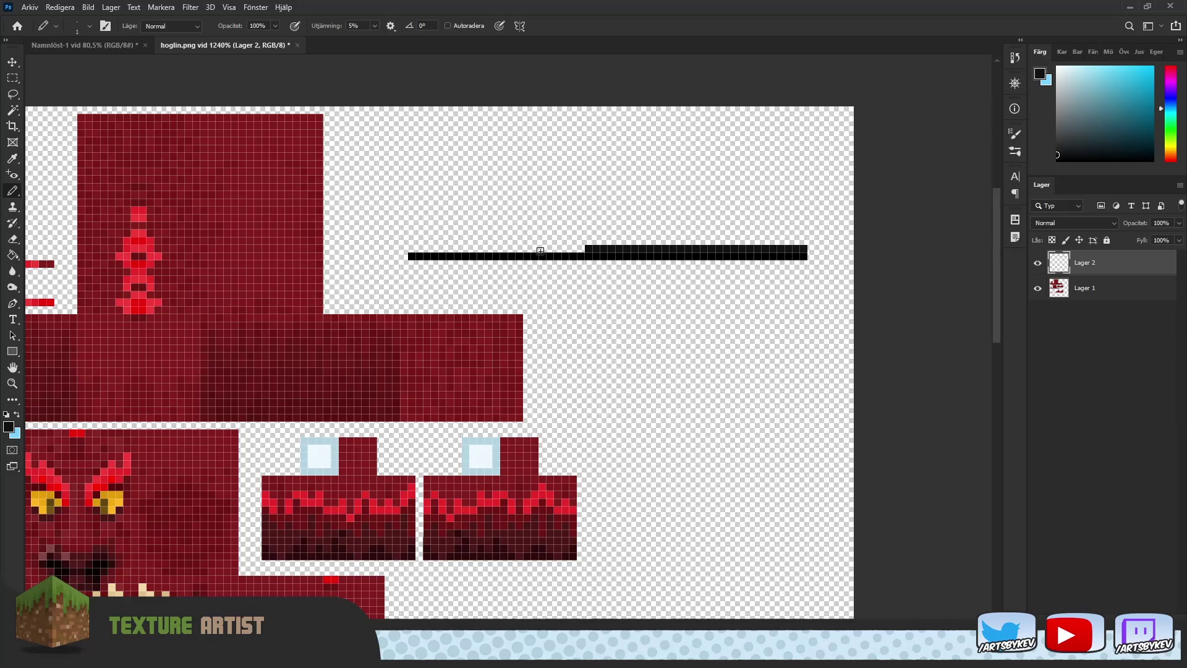
# In Photoshop, draw five one-pixel rows above the black strip, stepping from near-black up to mid grey.
pyautogui.click(1057, 147)
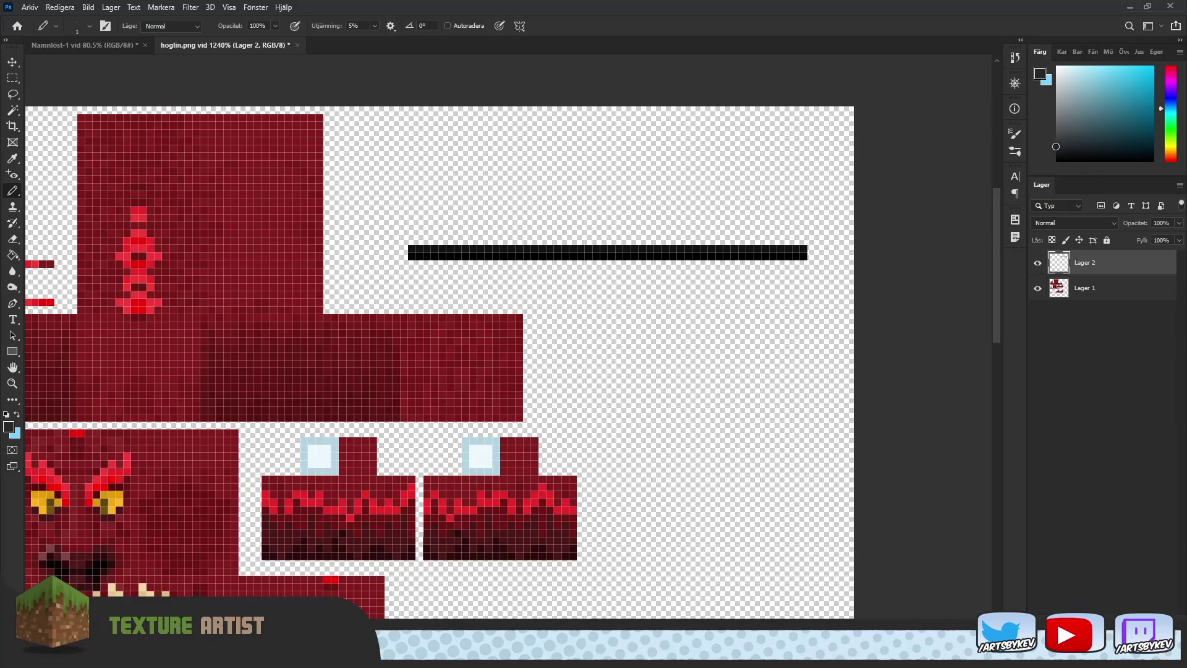
pyautogui.moveTo(804, 241); pyautogui.dragTo(412, 243)
pyautogui.click(1056, 140)
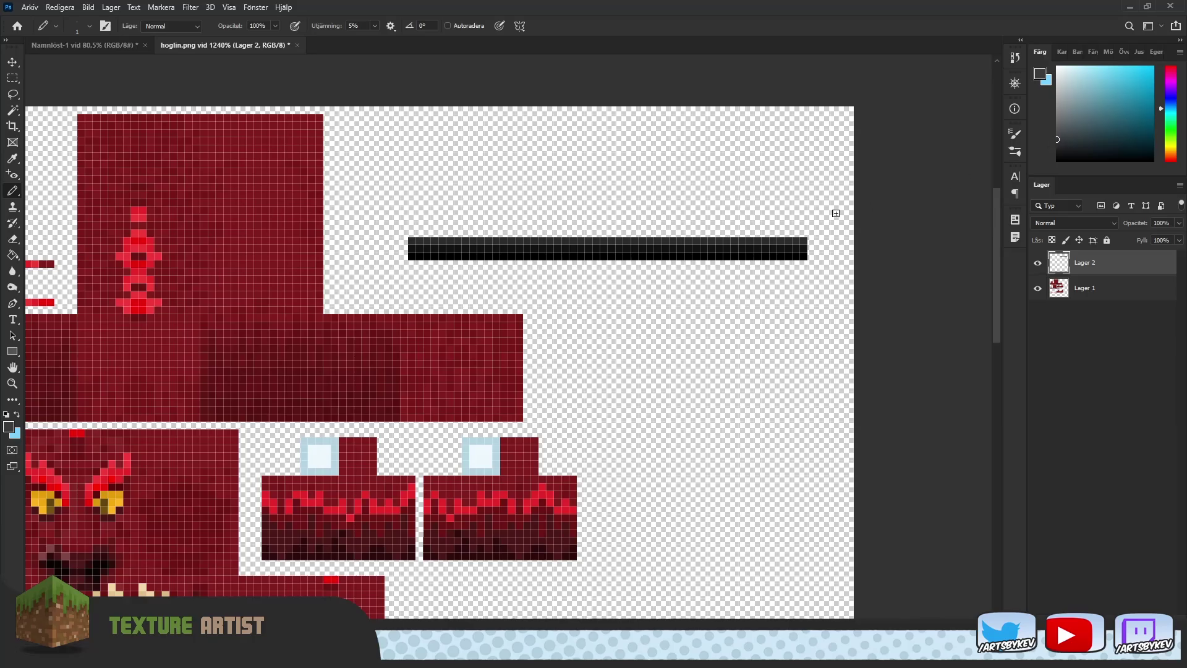
pyautogui.moveTo(804, 232)
pyautogui.mouseDown()
pyautogui.moveTo(549, 216)
pyautogui.moveTo(413, 230)
pyautogui.mouseUp()
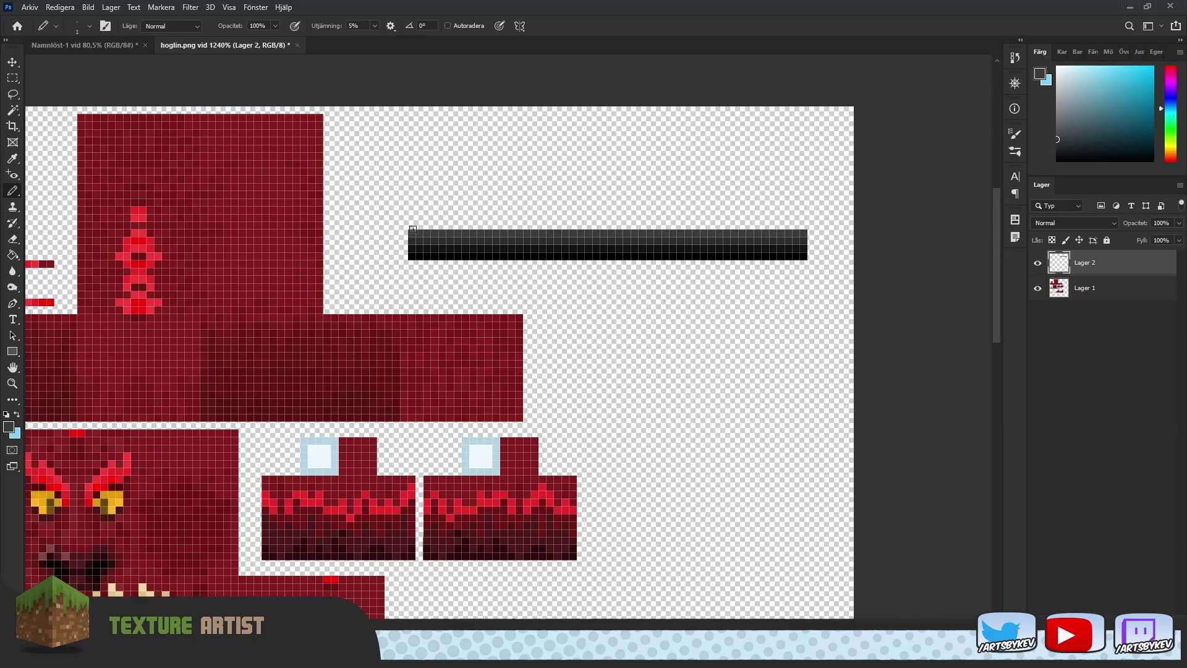
pyautogui.click(1057, 129)
pyautogui.moveTo(803, 226); pyautogui.dragTo(416, 220)
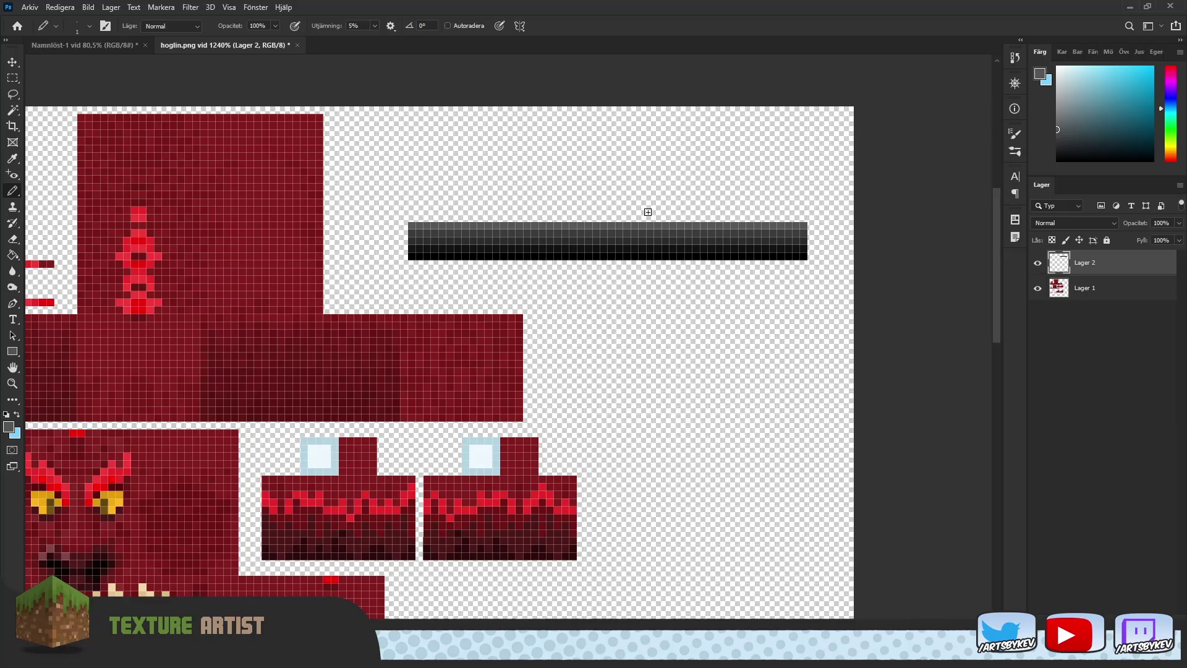
pyautogui.click(1057, 118)
pyautogui.moveTo(804, 218); pyautogui.dragTo(423, 218)
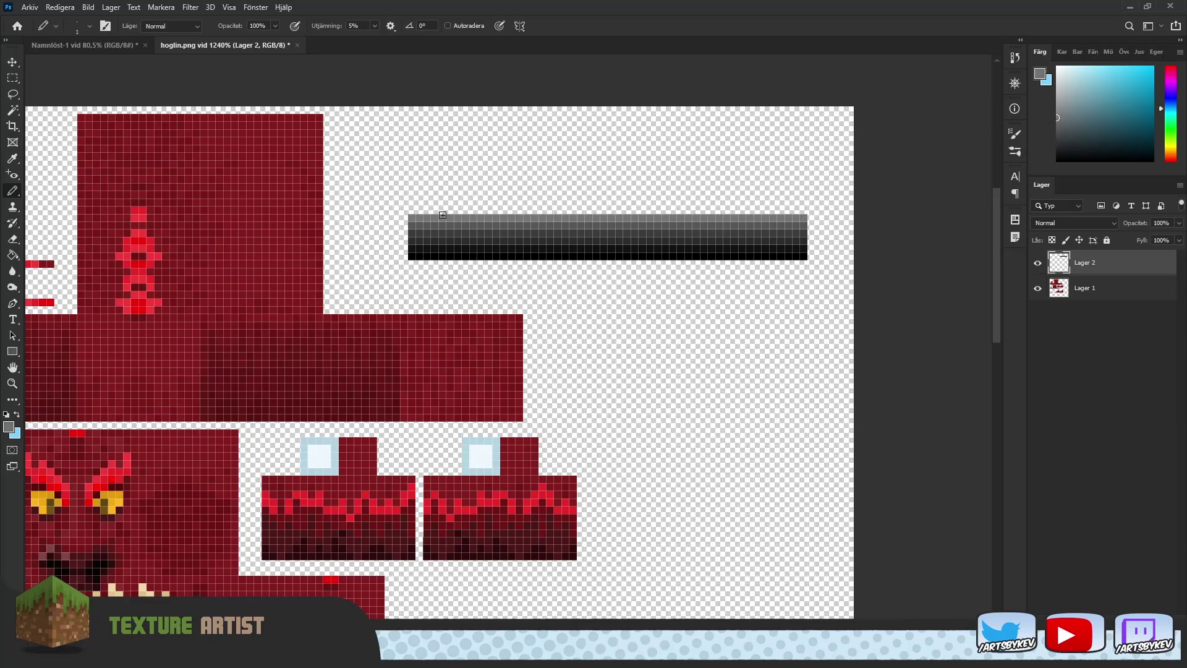
pyautogui.click(1052, 108)
pyautogui.moveTo(804, 210); pyautogui.dragTo(416, 208)
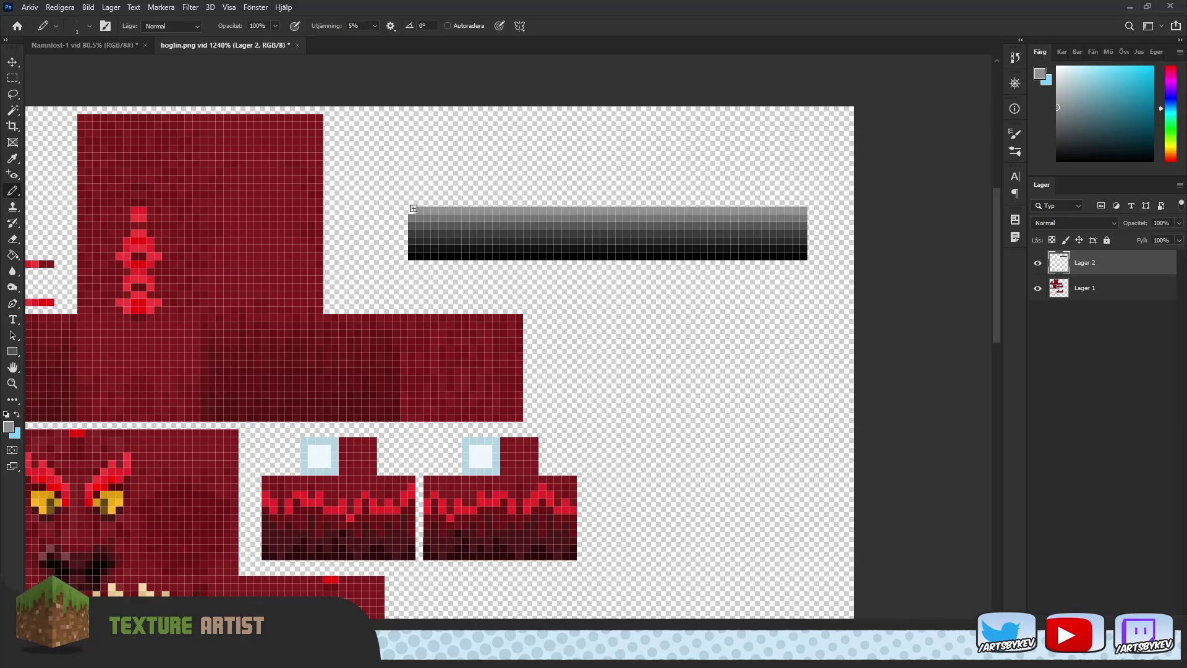
# Extend the grey strip upward with four progressively lighter one-pixel rows, ending in near-white.
pyautogui.click(1057, 99)
pyautogui.moveTo(802, 207); pyautogui.dragTo(412, 208)
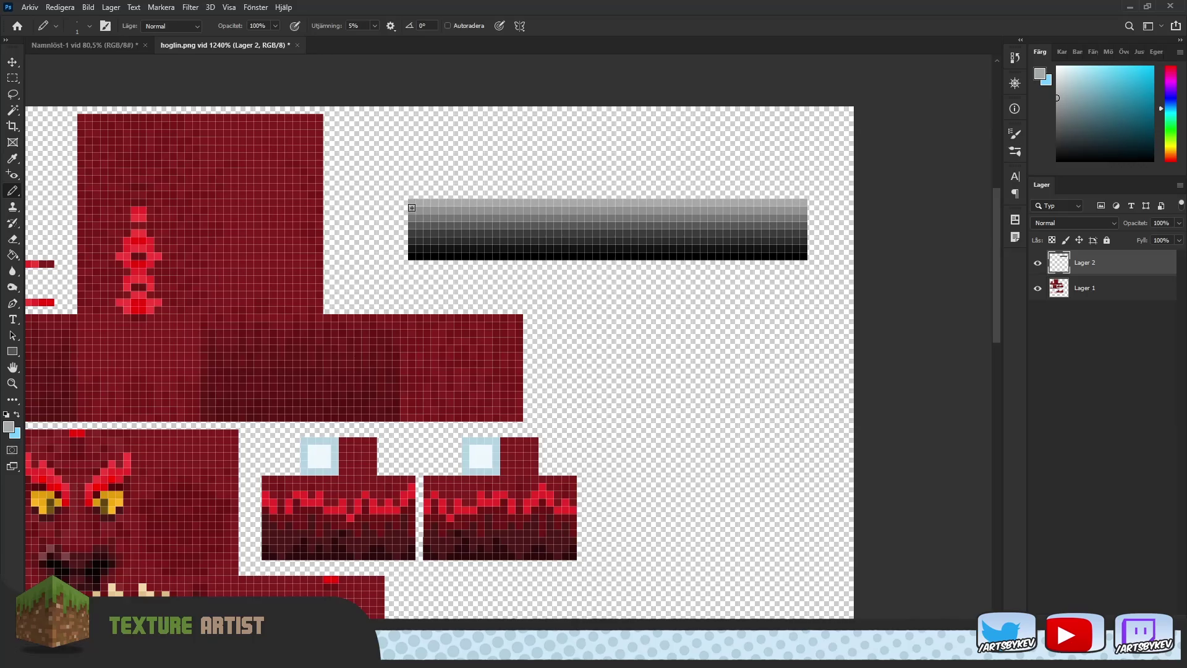
pyautogui.click(1058, 91)
pyautogui.moveTo(803, 194); pyautogui.dragTo(414, 188)
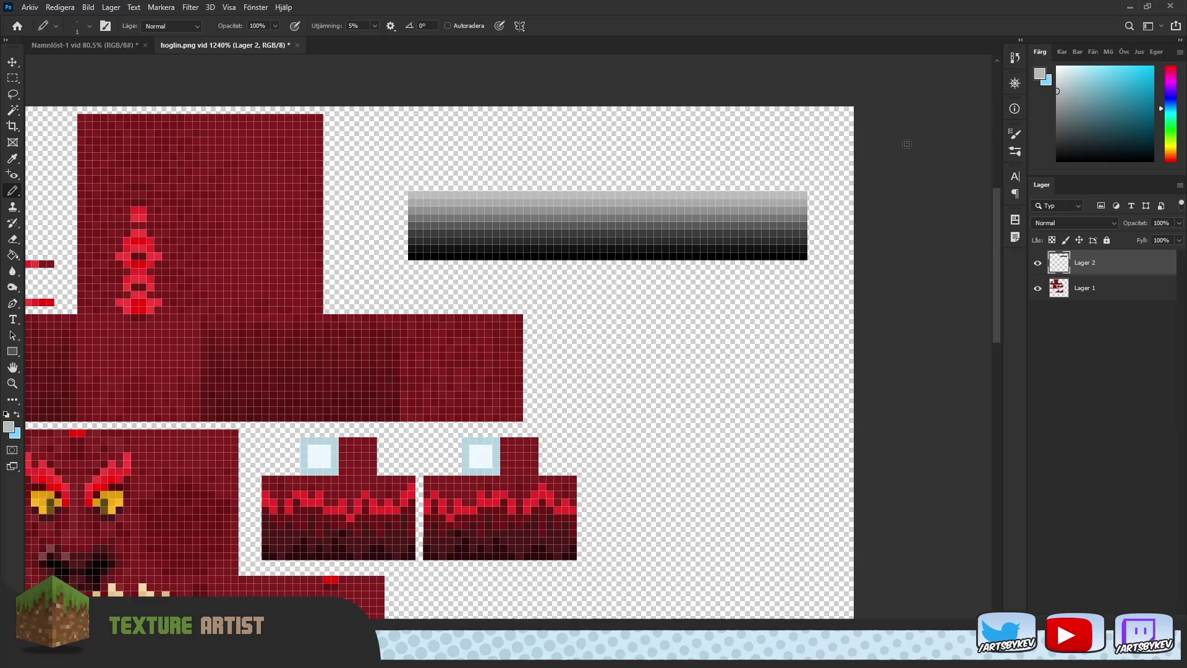
pyautogui.click(1057, 83)
pyautogui.moveTo(802, 185); pyautogui.dragTo(414, 187)
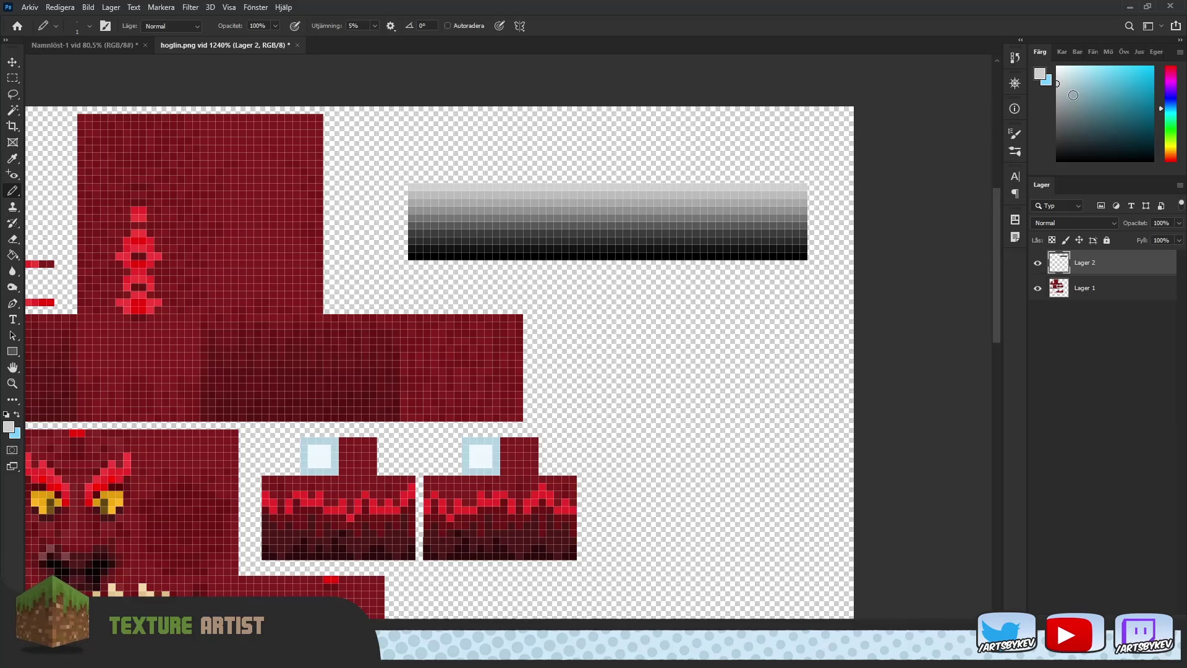
pyautogui.click(1057, 75)
pyautogui.moveTo(801, 180); pyautogui.dragTo(408, 185)
# Copy the first part of the grey gradient strip to a new layer and position it over the lower pair of leg textures.
pyautogui.keyDown('alt'); pyautogui.scroll(-2, 442, 205); pyautogui.keyUp('alt')
pyautogui.keyDown('alt'); pyautogui.scroll(-2, 442, 205); pyautogui.keyUp('alt')
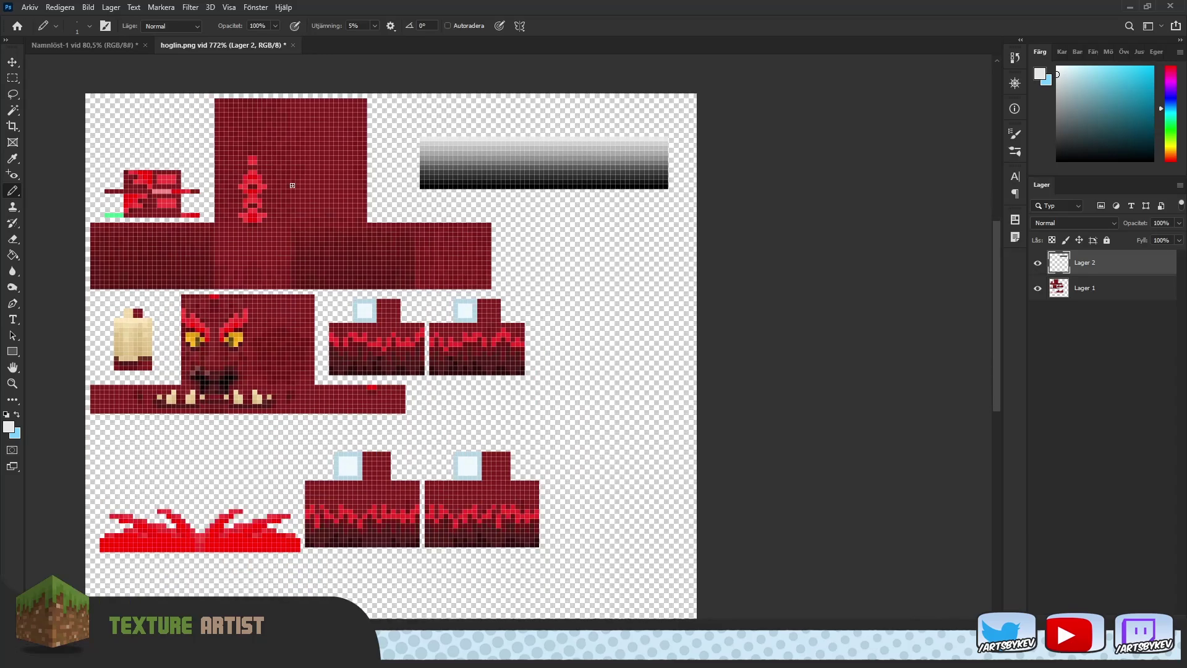
pyautogui.click(12, 77)
pyautogui.moveTo(415, 123); pyautogui.dragTo(573, 198)
pyautogui.press('v')
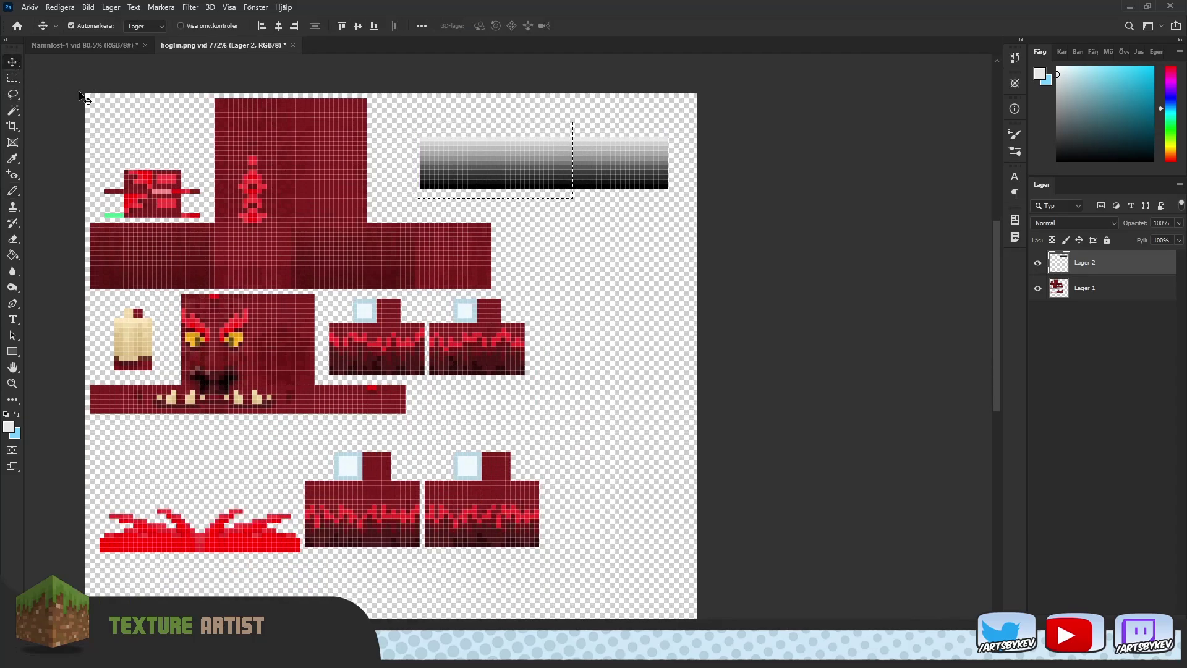
pyautogui.hotkey('ctrl', 'j')
pyautogui.press('Left')
pyautogui.press('Up')
pyautogui.moveTo(523, 179); pyautogui.dragTo(413, 530)
pyautogui.press('Down')
pyautogui.press('Down')
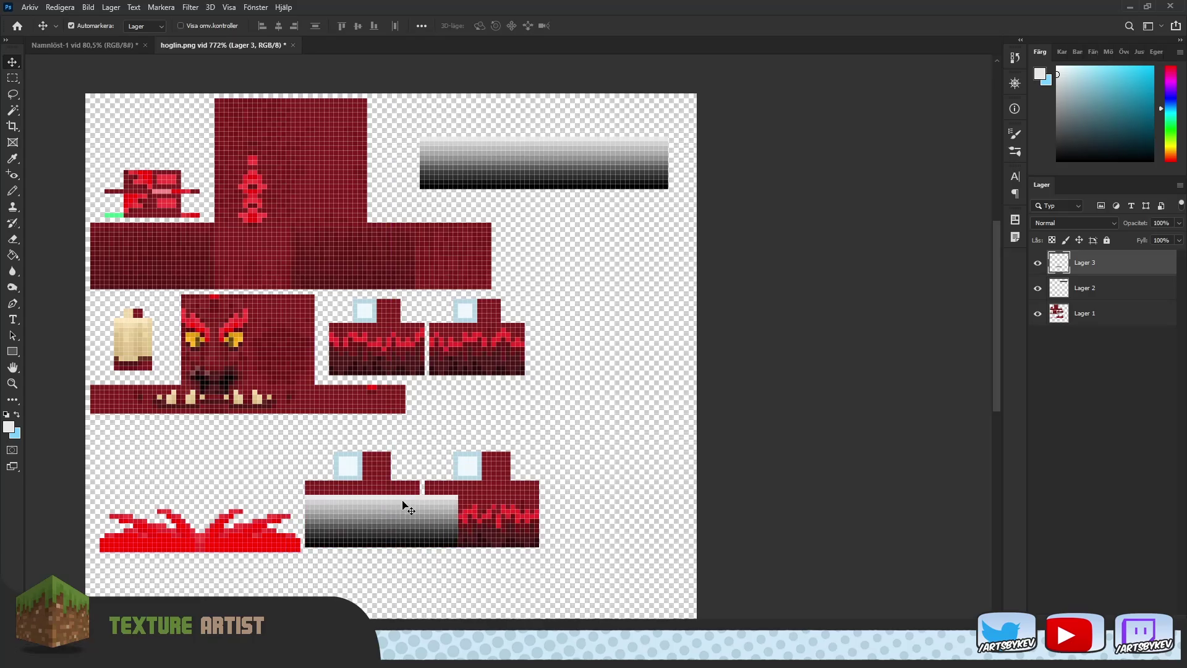
# Stretch the copied gradient to cover the full height and width of both lower leg textures.
pyautogui.press('m')
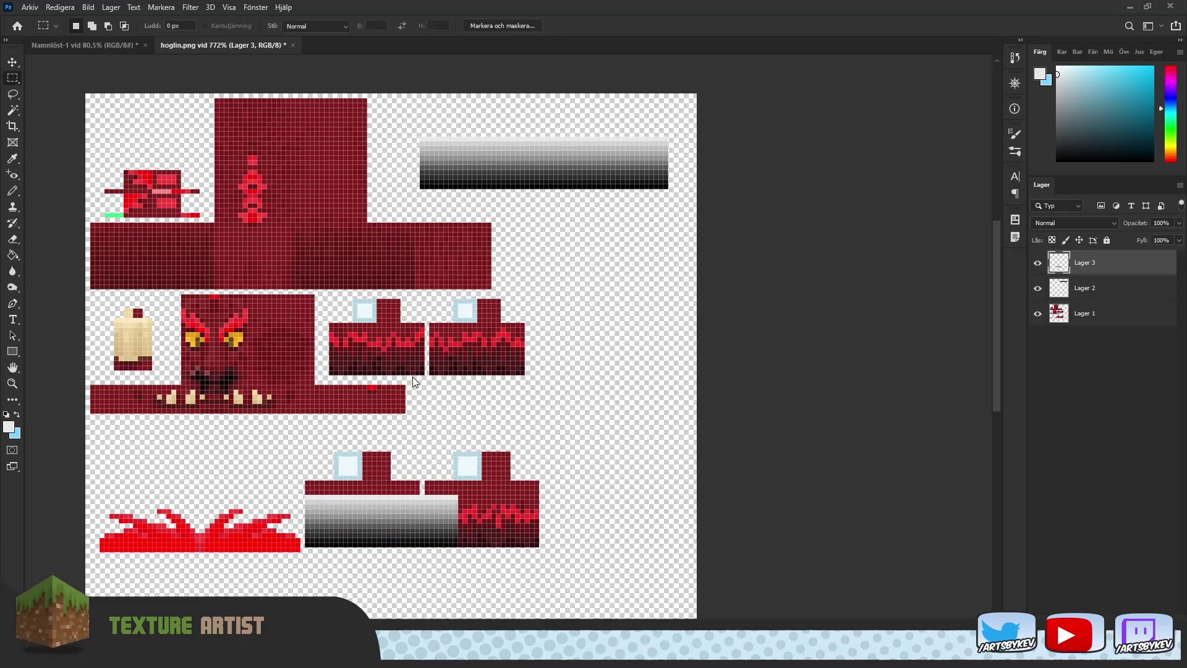
pyautogui.hotkey('ctrl', 't')
pyautogui.moveTo(387, 499); pyautogui.dragTo(385, 480)
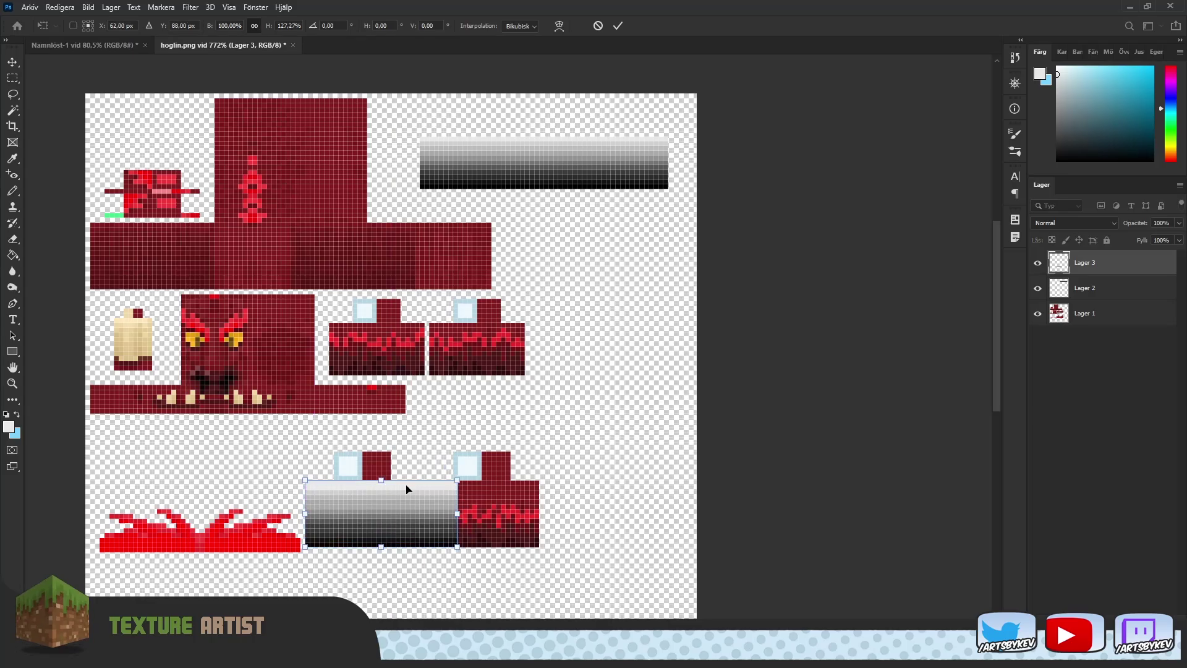
pyautogui.moveTo(464, 516); pyautogui.dragTo(539, 513)
pyautogui.click(617, 25)
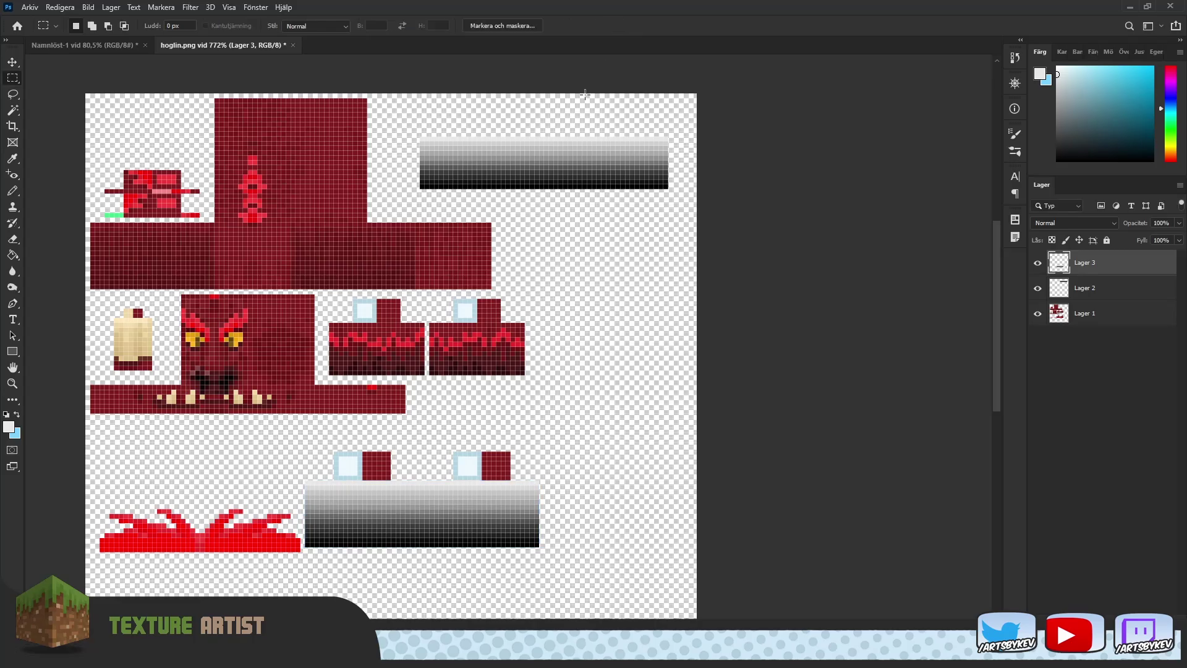
# Try the Mörkare and Linjär skugga (Lägg till) blend modes on the gradient layer Lager 3.
pyautogui.keyDown('alt'); pyautogui.scroll(2, 626, 404); pyautogui.keyUp('alt')
pyautogui.scroll(-1, 626, 405)
pyautogui.click(1059, 222)
pyautogui.click(1062, 282)
pyautogui.press('Down')
pyautogui.press('Down')
pyautogui.press('Down')
pyautogui.press('Down')
pyautogui.press('Down')
pyautogui.press('Down')
pyautogui.press('Down')
pyautogui.press('Down')
pyautogui.press('Down')
pyautogui.press('Down')
pyautogui.press('Down')
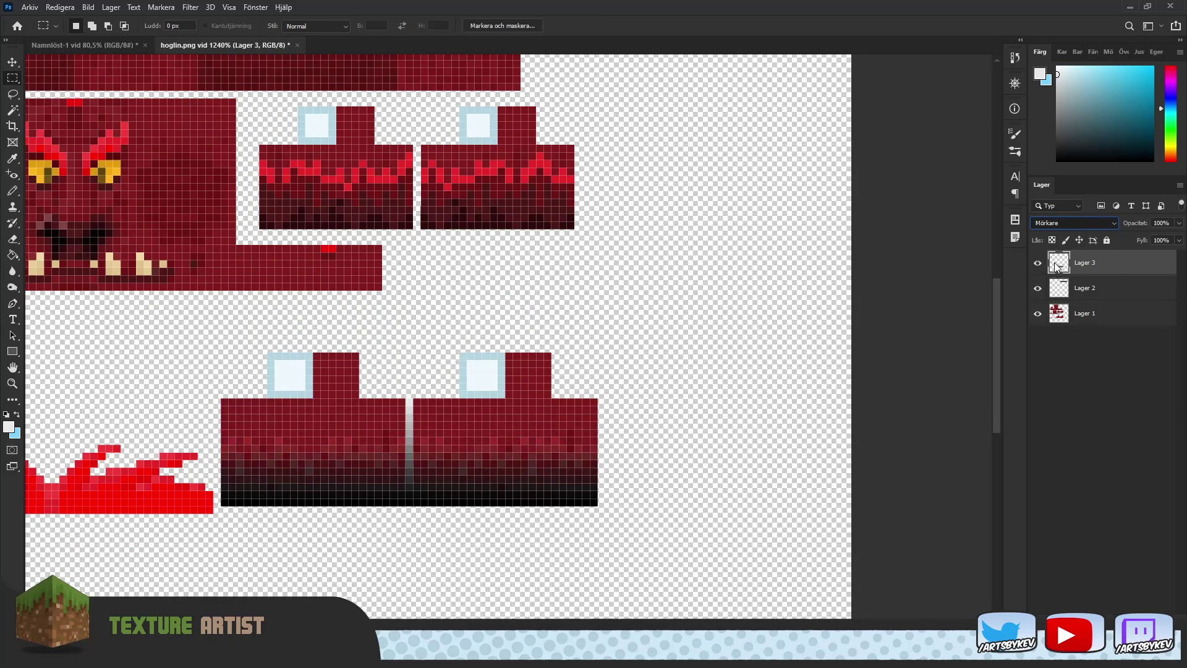
pyautogui.press('Up')
pyautogui.press('Up')
pyautogui.press('Up')
pyautogui.press('Up')
pyautogui.press('Up')
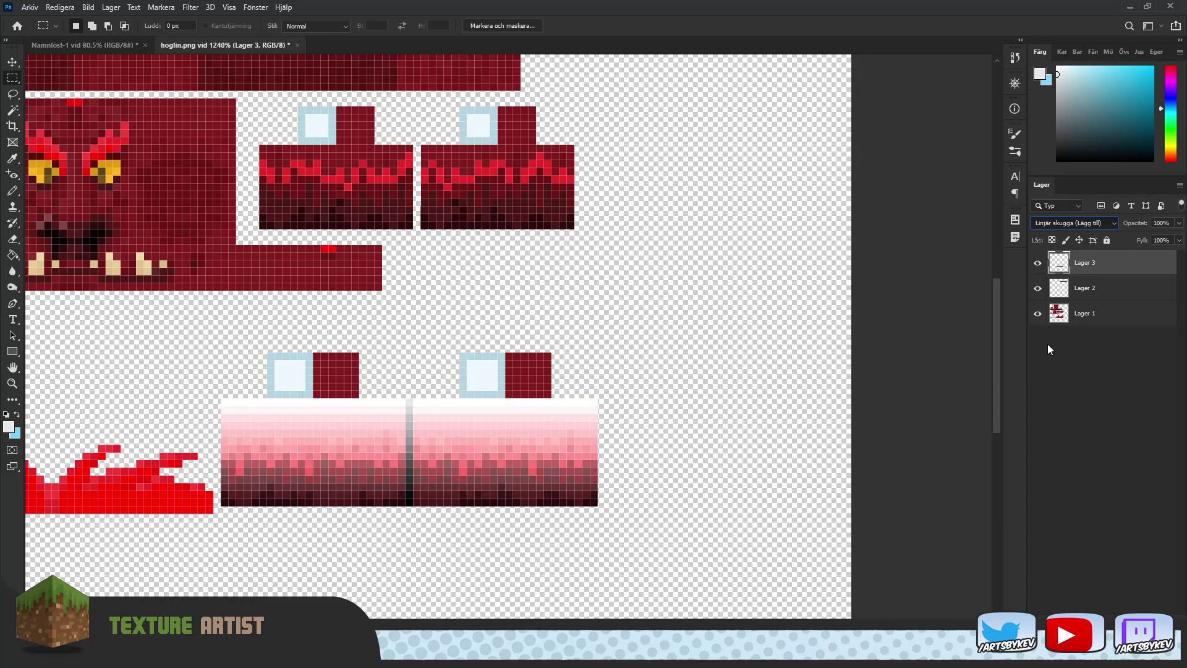
# Try the Hård blandning and Ljusare färg blend modes on the gradient layer Lager 3.
pyautogui.press('Down')
pyautogui.press('Down')
pyautogui.press('Down')
pyautogui.press('Down')
pyautogui.press('Down')
pyautogui.press('Down')
pyautogui.press('Down')
pyautogui.press('Down')
pyautogui.press('Down')
pyautogui.press('Up')
pyautogui.press('Up')
pyautogui.press('Up')
pyautogui.press('Up')
pyautogui.press('Up')
pyautogui.press('Up')
pyautogui.press('Up')
pyautogui.press('Up')
pyautogui.press('Up')
pyautogui.press('Up')
pyautogui.press('Up')
pyautogui.press('Up')
pyautogui.press('Up')
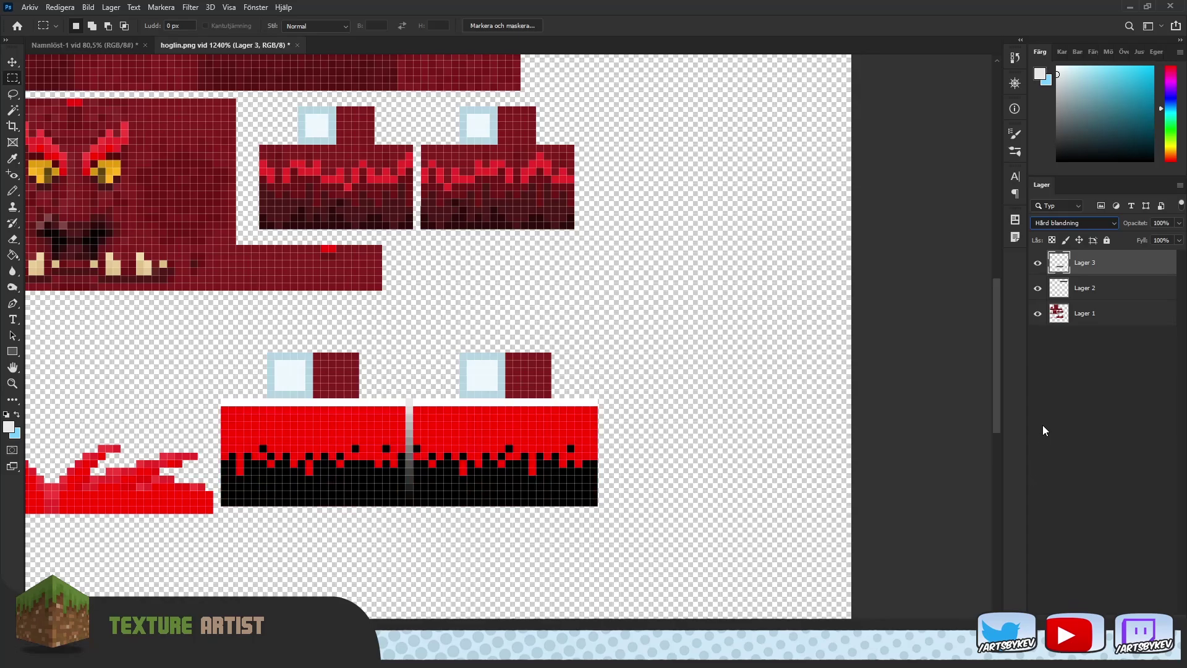
pyautogui.press('Down')
pyautogui.press('Down')
pyautogui.press('Down')
pyautogui.press('Down')
pyautogui.press('Down')
pyautogui.press('Down')
pyautogui.press('Down')
pyautogui.press('Down')
pyautogui.press('Down')
pyautogui.press('Down')
pyautogui.press('Down')
pyautogui.press('Down')
pyautogui.press('Down')
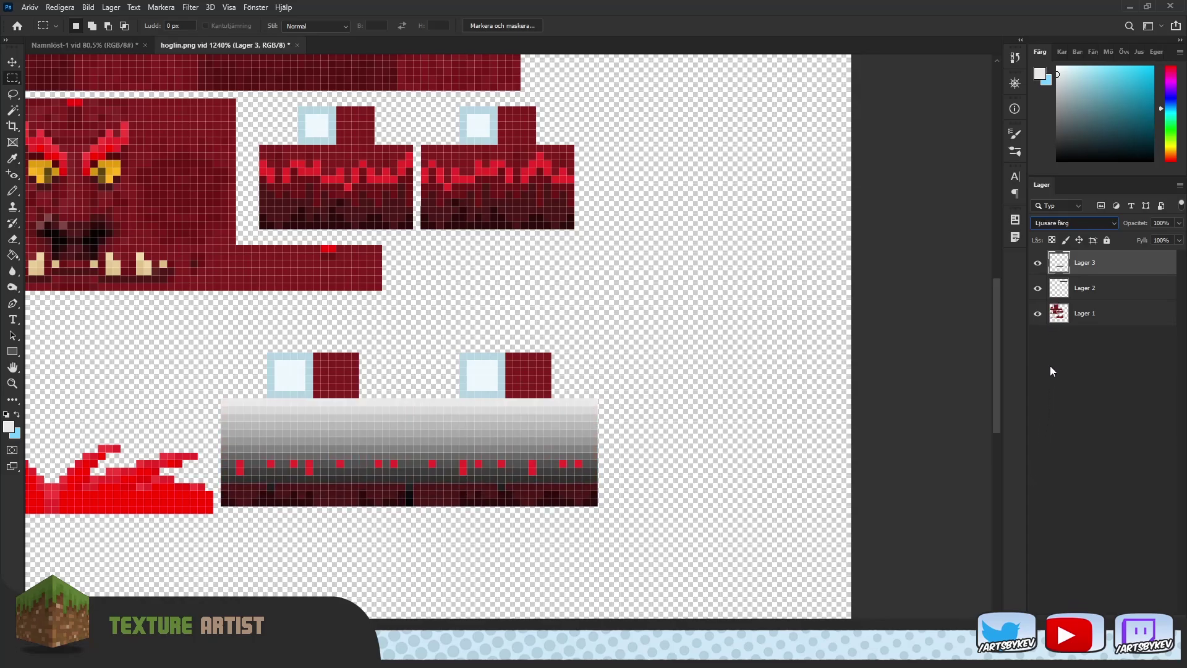
# Try the Mjukt ljus blend mode on Lager 3 and set the layer to Skarpt ljus.
pyautogui.press('Up')
pyautogui.press('Up')
pyautogui.press('Up')
pyautogui.press('Up')
pyautogui.press('Up')
pyautogui.press('Up')
pyautogui.press('Up')
pyautogui.press('Up')
pyautogui.press('Up')
pyautogui.press('Up')
pyautogui.press('Up')
pyautogui.press('Up')
pyautogui.press('Up')
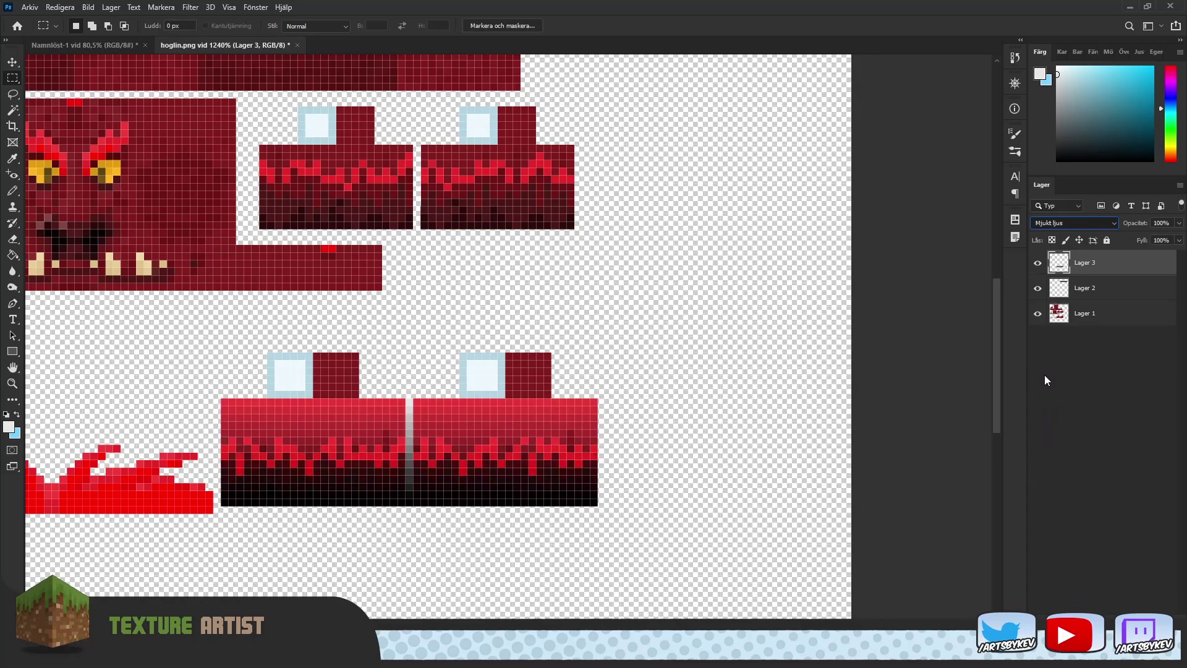
pyautogui.press('Down')
pyautogui.press('Down')
pyautogui.press('Down')
pyautogui.press('Down')
pyautogui.press('Down')
pyautogui.press('Down')
pyautogui.press('Down')
pyautogui.press('Down')
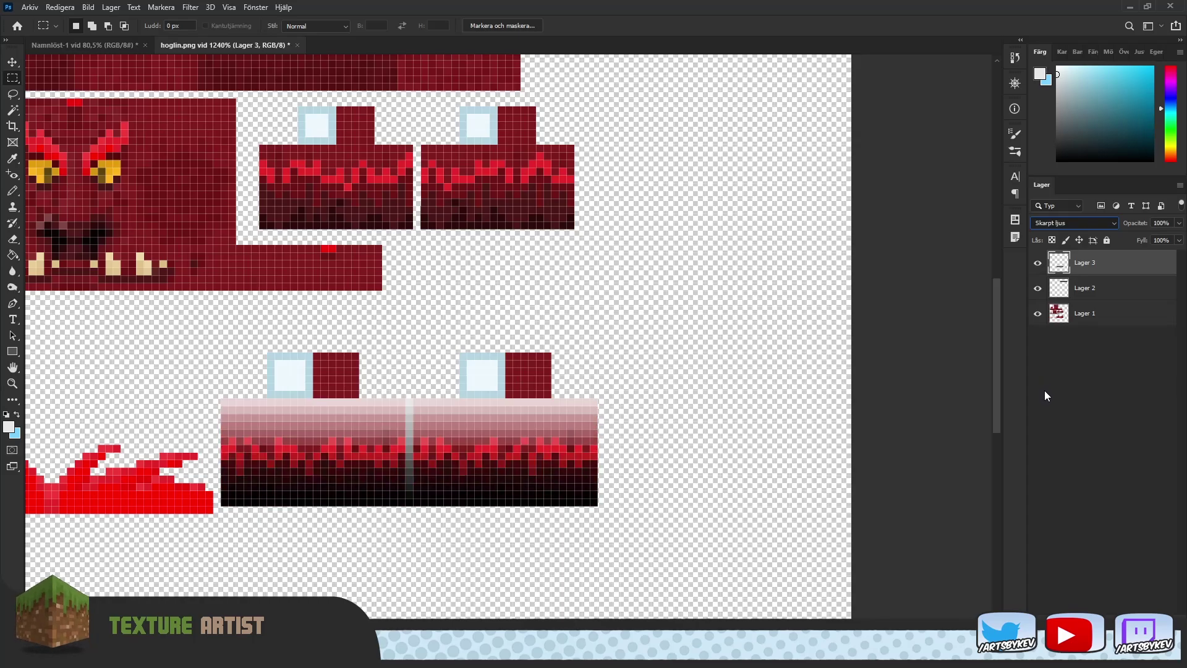
# Try blend modes further down the list on the gradient layer Lager 3, with its opacity at 86%.
pyautogui.press('Down')
pyautogui.press('Down')
pyautogui.press('Down')
pyautogui.press('Down')
pyautogui.press('Down')
pyautogui.press('Down')
pyautogui.press('Down')
pyautogui.press('Down')
pyautogui.press('8')
pyautogui.press('6')
# Set the gradient layer Lager 3 to the Mörkare blend mode with 43% opacity.
pyautogui.press('Up')
pyautogui.press('Up')
pyautogui.press('Up')
pyautogui.press('Up')
pyautogui.press('Up')
pyautogui.press('Up')
pyautogui.press('Up')
pyautogui.press('Up')
pyautogui.press('Up')
pyautogui.press('Up')
pyautogui.press('Up')
pyautogui.press('Up')
pyautogui.press('Up')
pyautogui.press('Up')
pyautogui.press('Up')
pyautogui.press('Up')
pyautogui.press('Up')
pyautogui.press('Up')
pyautogui.press('Up')
pyautogui.press('Up')
pyautogui.moveTo(1179, 223); pyautogui.dragTo(1140, 247)
# Copy the gradient onto the two upper leg textures and narrow the copy to their combined width.
pyautogui.keyDown('alt'); pyautogui.scroll(-6, 547, 464); pyautogui.keyUp('alt')
pyautogui.keyDown('alt'); pyautogui.scroll(5, 546, 464); pyautogui.keyUp('alt')
pyautogui.press('v')
pyautogui.keyDown('alt'); pyautogui.moveTo(634, 464); pyautogui.dragTo(666, 272); pyautogui.keyUp('alt')
pyautogui.hotkey('ctrl', 't')
pyautogui.keyDown('shift'); pyautogui.moveTo(740, 244); pyautogui.dragTo(688, 243); pyautogui.keyUp('shift')
pyautogui.press('Return')
# Copy the gradient onto the long body strip and fit it to the strip's full size.
pyautogui.scroll(3, 688, 244)
pyautogui.keyDown('alt'); pyautogui.moveTo(512, 557); pyautogui.dragTo(227, 214); pyautogui.keyUp('alt')
pyautogui.keyDown('alt'); pyautogui.scroll(-4, 510, 210); pyautogui.keyUp('alt')
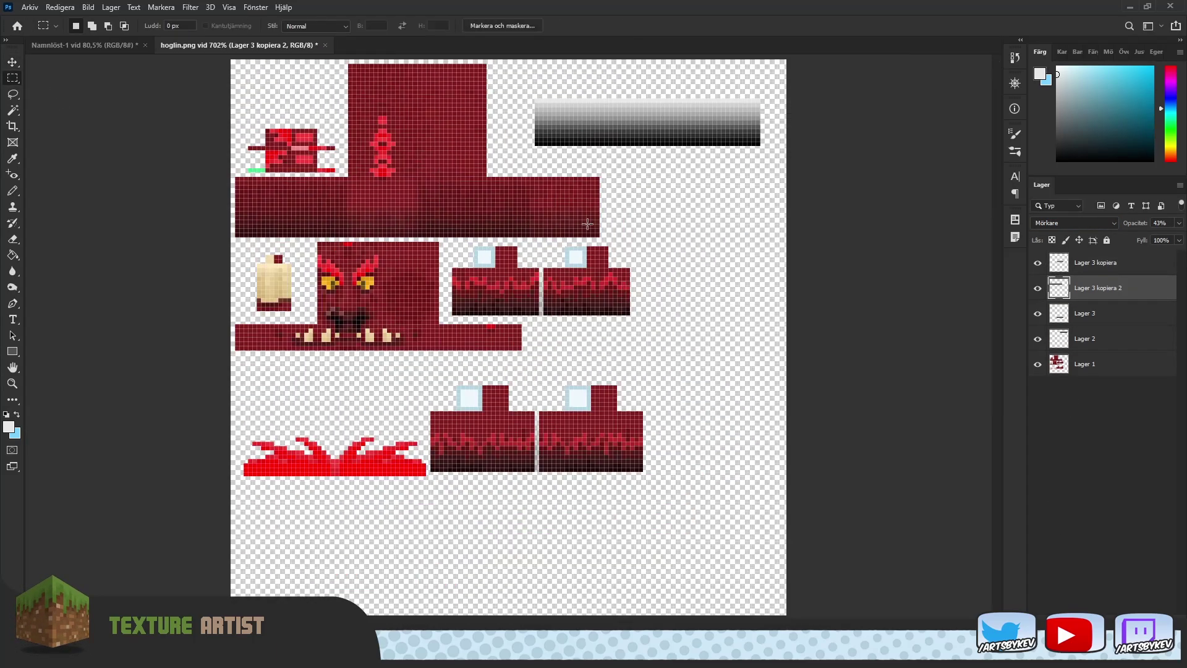
# Copy the gradient onto the strip with the teeth below the face and resize it to the strip's width and height.
pyautogui.keyDown('alt'); pyautogui.scroll(5, 483, 220); pyautogui.keyUp('alt')
pyautogui.scroll(-1, 436, 241)
pyautogui.keyDown('alt'); pyautogui.moveTo(544, 322); pyautogui.dragTo(193, 404); pyautogui.keyUp('alt')
pyautogui.hotkey('ctrl', 't')
pyautogui.keyDown('shift'); pyautogui.moveTo(374, 376); pyautogui.dragTo(499, 377); pyautogui.keyUp('shift')
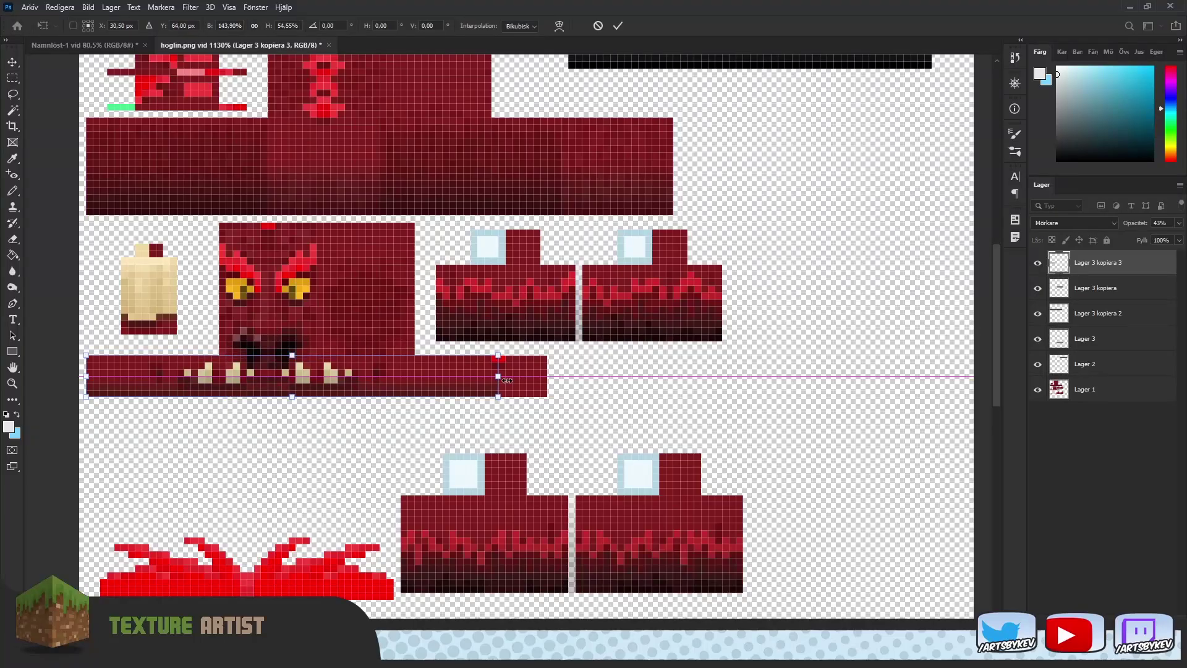
pyautogui.press('Return')
# Merge all the Lager 3 gradient layers into one and set it to Multiplicera at 18% opacity.
pyautogui.keyDown('alt'); pyautogui.scroll(-5, 507, 376); pyautogui.keyUp('alt')
pyautogui.keyDown('shift'); pyautogui.click(1085, 364); pyautogui.keyUp('shift')
pyautogui.click(1037, 365)
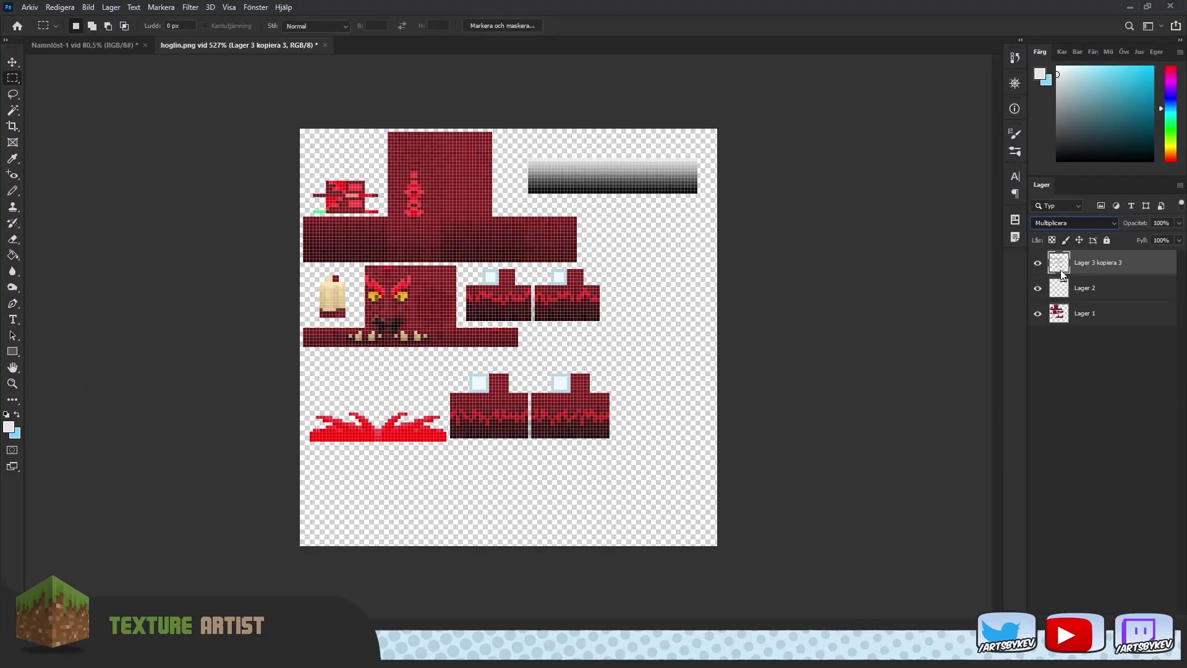
pyautogui.keyDown('alt'); pyautogui.scroll(3, 526, 322); pyautogui.keyUp('alt')
pyautogui.press('1')
pyautogui.press('8')
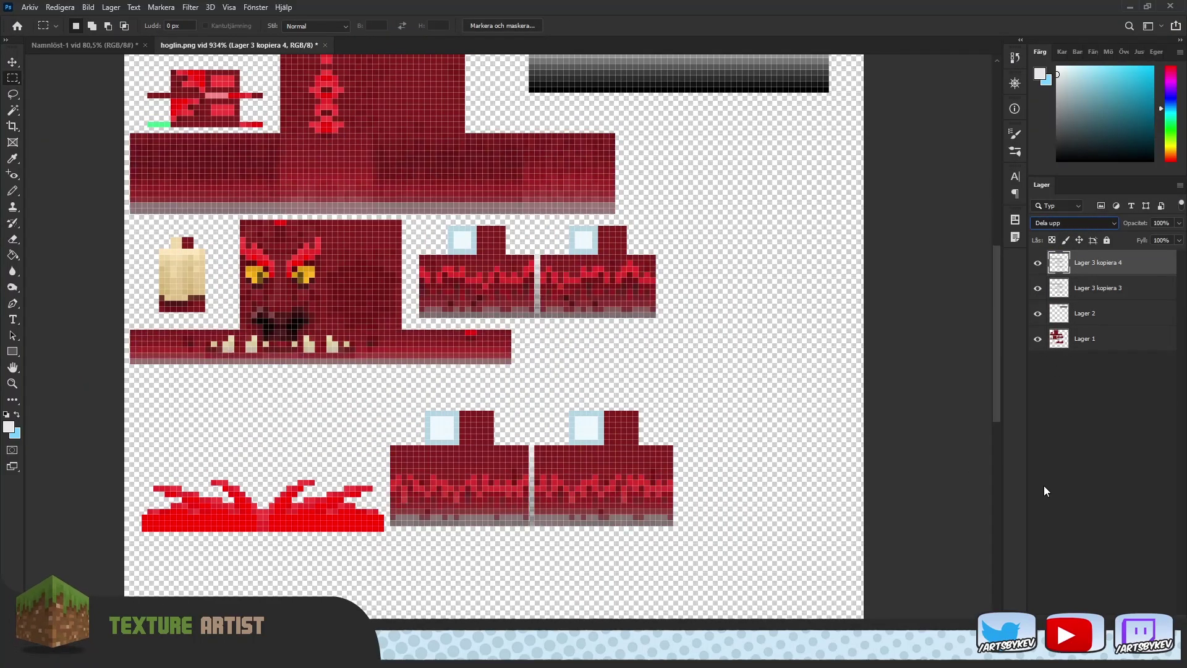
# Try the Dela upp blend mode with reduced opacity on the duplicate gradient layer Lager 3 kopiera 4.
pyautogui.keyDown('alt'); pyautogui.scroll(-5, 655, 355); pyautogui.keyUp('alt')
pyautogui.press('4')
pyautogui.press('8')
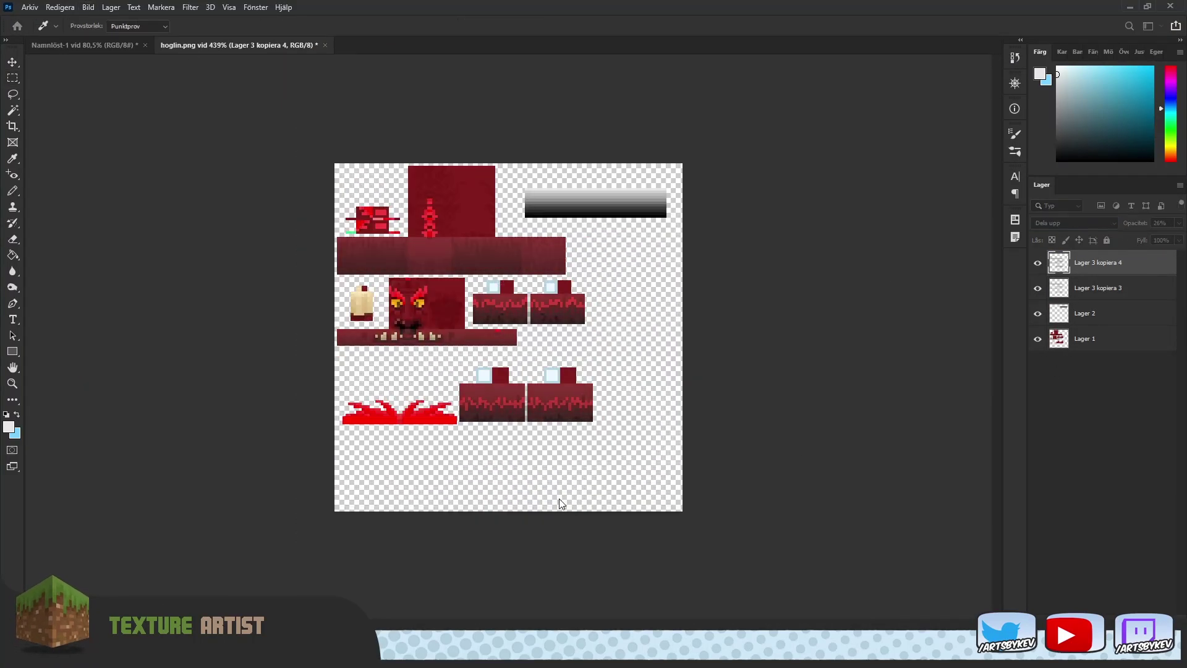
pyautogui.scroll(1, 1071, 229)
pyautogui.click(1084, 345)
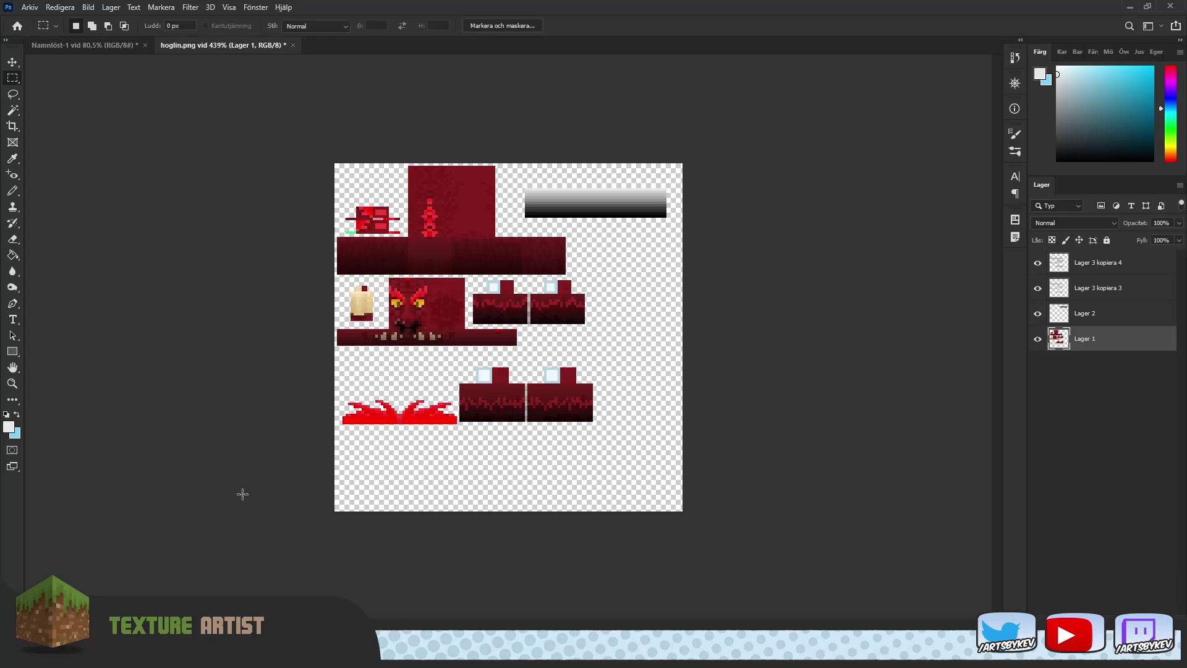
pyautogui.keyDown('alt'); pyautogui.scroll(3, 433, 323); pyautogui.keyUp('alt')
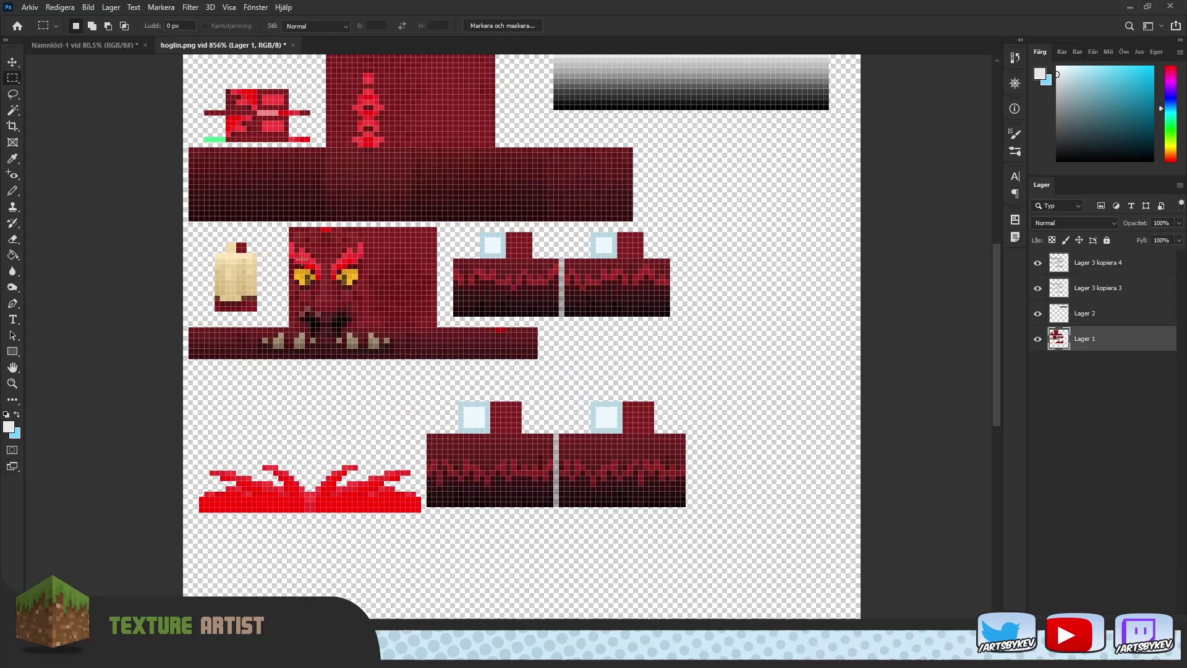
pyautogui.scroll(2, 378, 276)
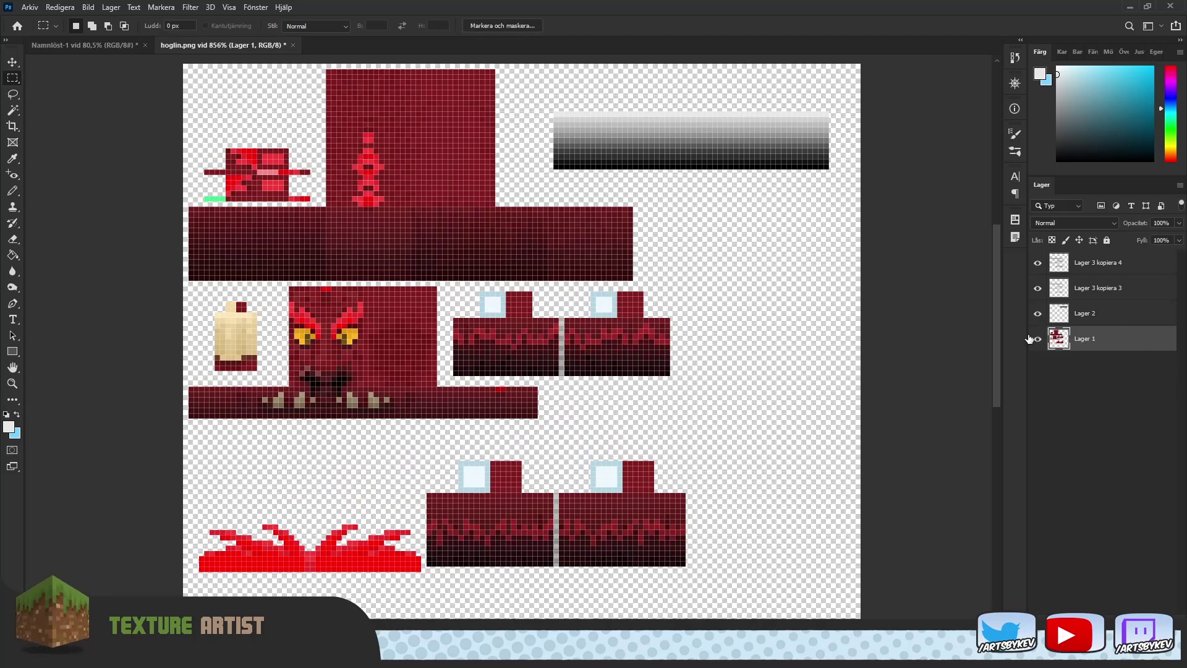
pyautogui.click(1104, 288)
pyautogui.keyDown('shift'); pyautogui.click(1105, 272); pyautogui.keyUp('shift')
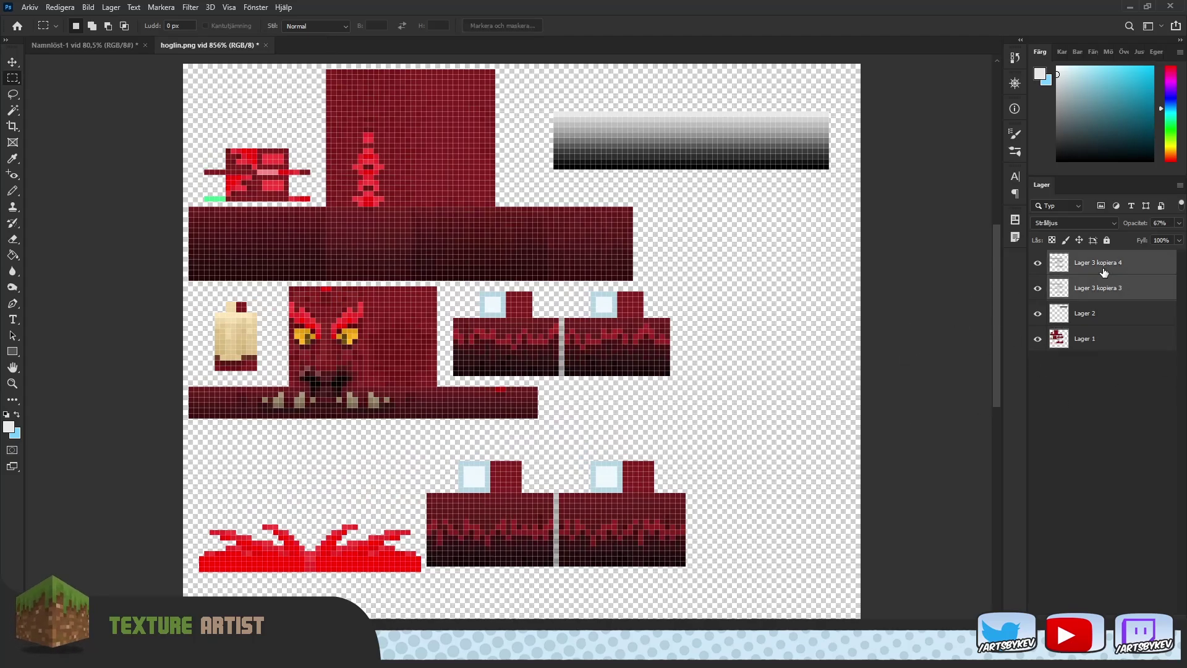
# Select the ivory pixels of the tusk and teeth on Lager 1 with the Magic Wand.
pyautogui.click(1145, 337)
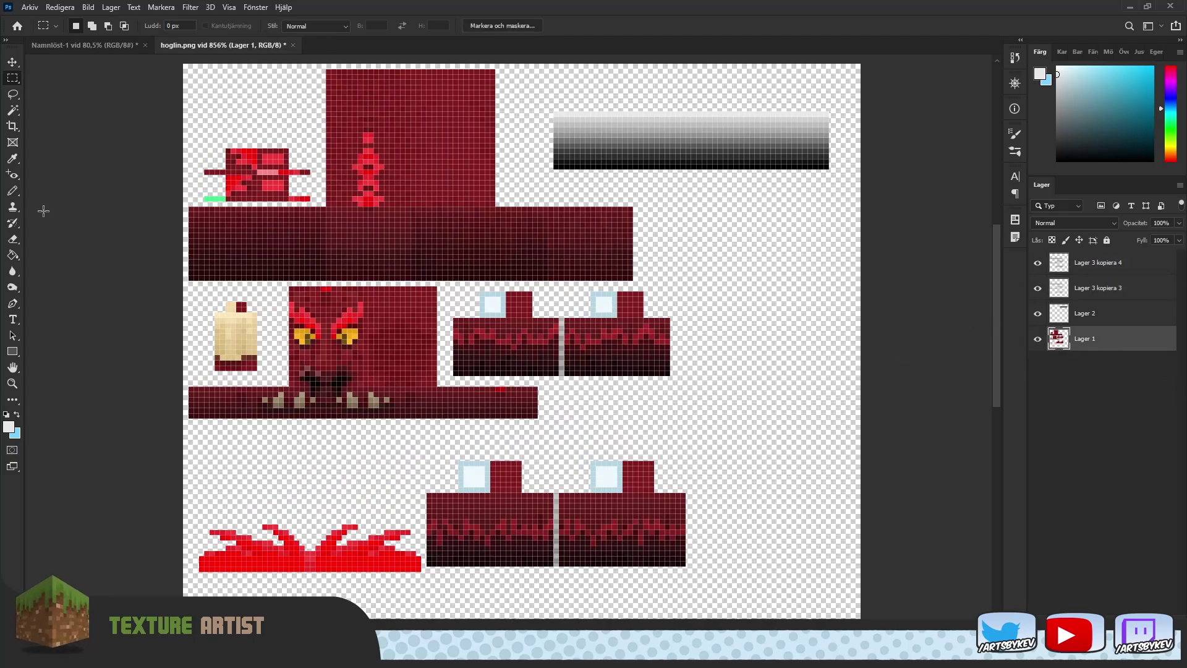
pyautogui.click(12, 110)
pyautogui.keyDown('alt'); pyautogui.scroll(5, 301, 401); pyautogui.keyUp('alt')
pyautogui.click(300, 399)
pyautogui.click(316, 377)
pyautogui.click(306, 394)
pyautogui.click(302, 404)
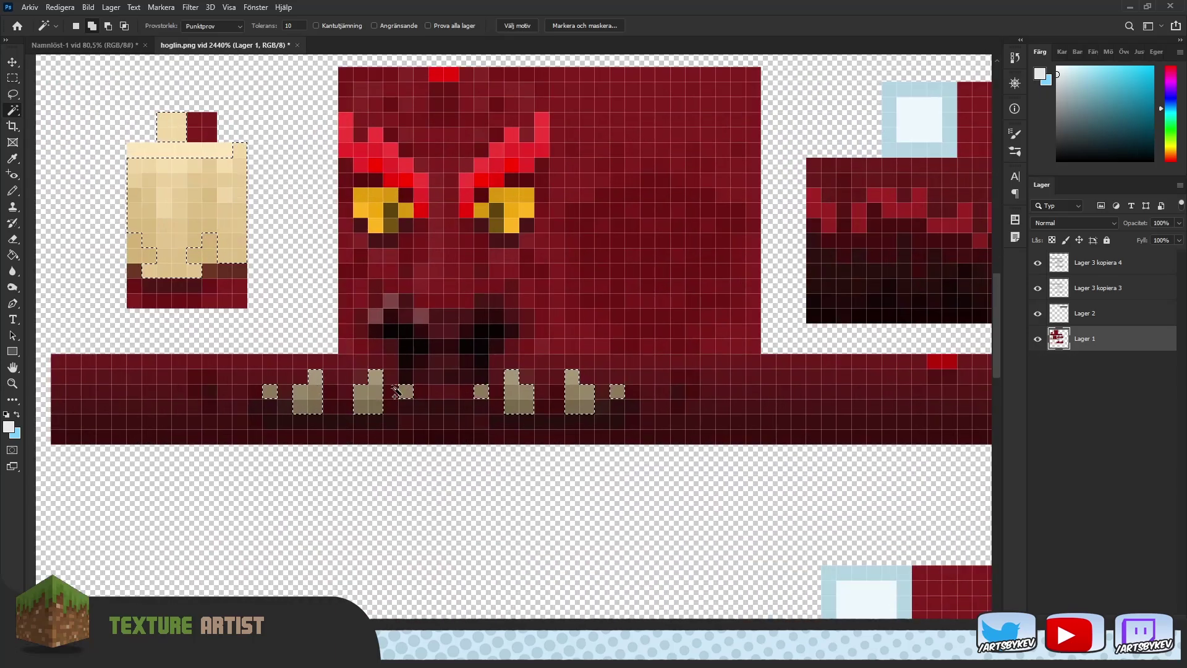
# Delete the shading over the selected tusk and teeth from Lager 3 kopiera 3 and Lager 3 kopiera 4, and clear the selection.
pyautogui.keyDown('alt'); pyautogui.scroll(-2, 576, 398); pyautogui.keyUp('alt')
pyautogui.scroll(-3, 575, 397)
pyautogui.keyDown('ctrl'); pyautogui.scroll(-4, 576, 389); pyautogui.keyUp('ctrl')
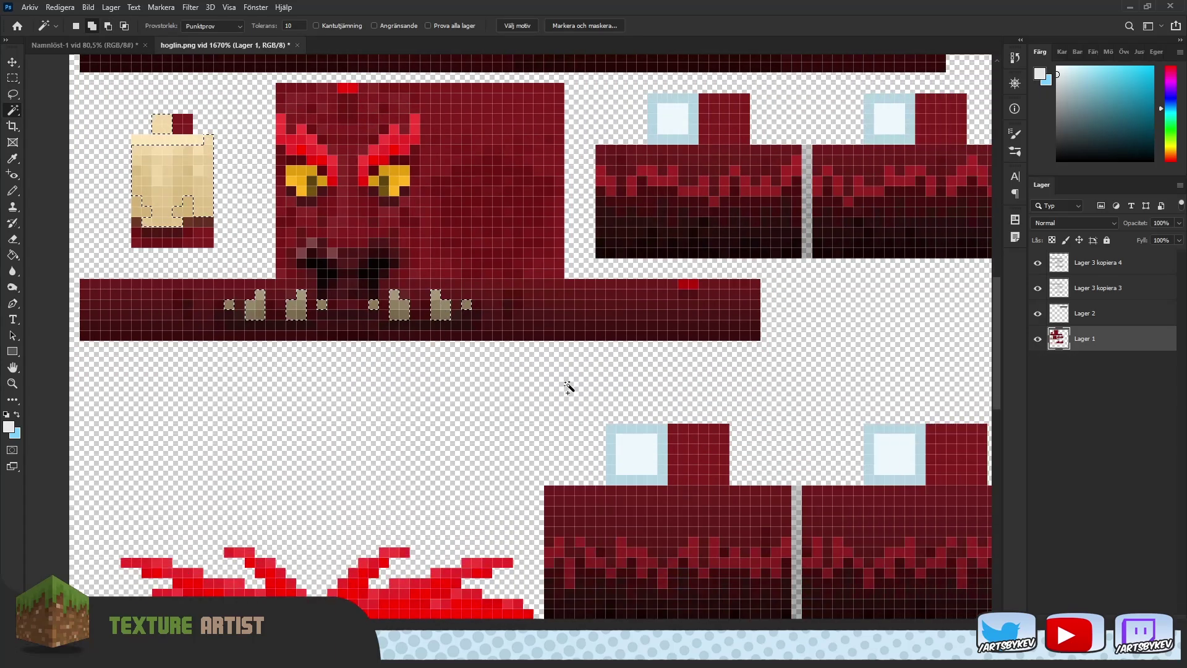
pyautogui.scroll(-4, 567, 387)
pyautogui.keyDown('alt'); pyautogui.scroll(-5, 561, 371); pyautogui.keyUp('alt')
pyautogui.keyDown('alt'); pyautogui.scroll(5, 436, 232); pyautogui.keyUp('alt')
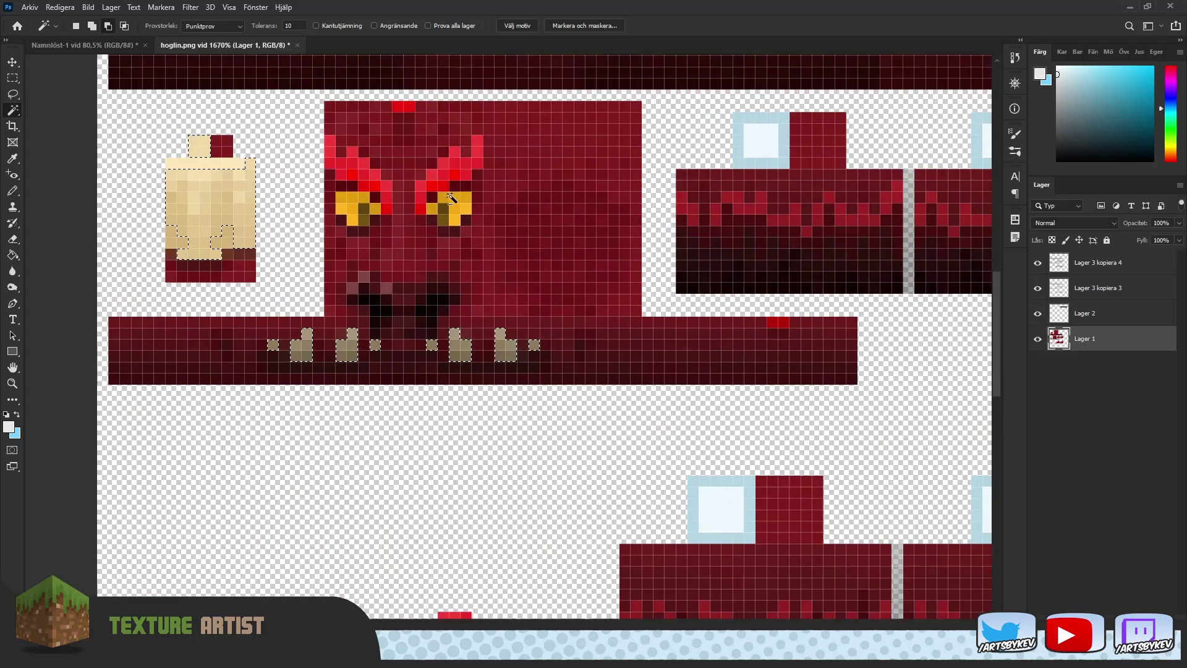
pyautogui.keyDown('alt'); pyautogui.scroll(-2, 434, 227); pyautogui.keyUp('alt')
pyautogui.scroll(3, 691, 374)
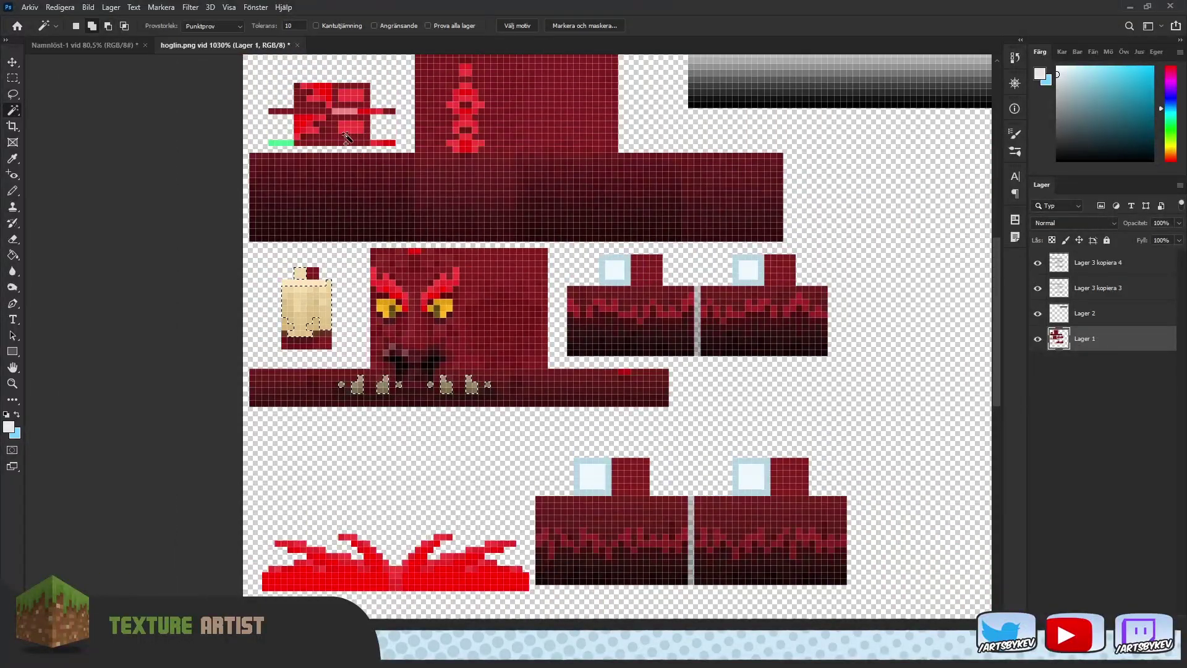
pyautogui.scroll(-1, 690, 373)
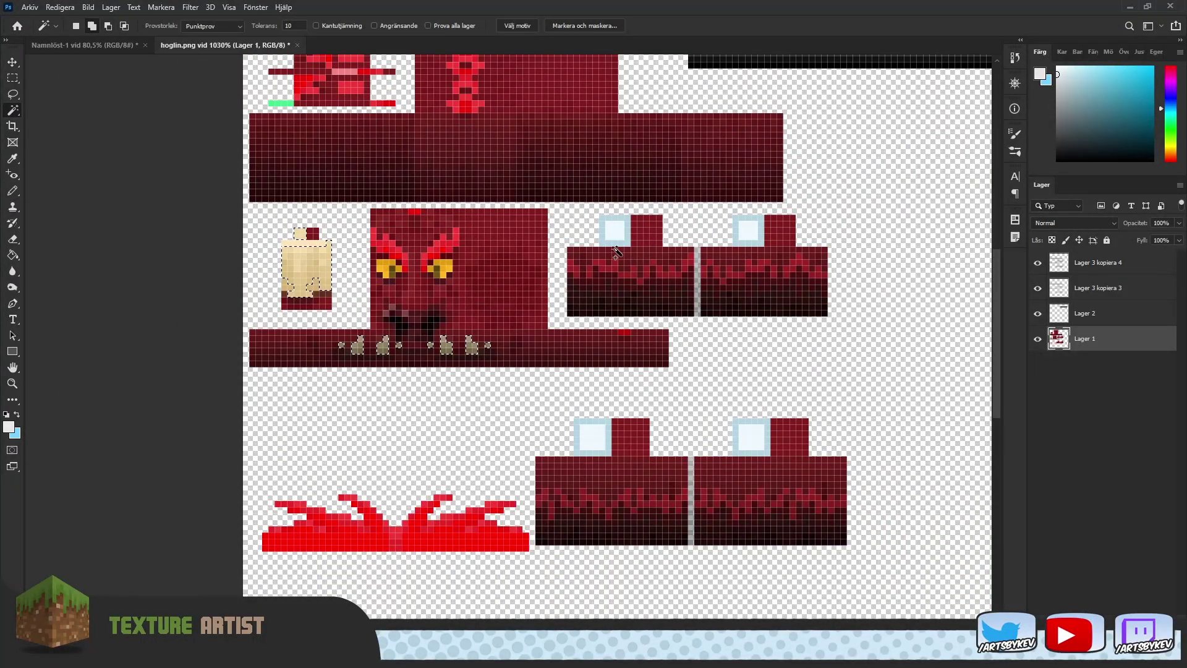
pyautogui.click(1094, 279)
pyautogui.click(1093, 263)
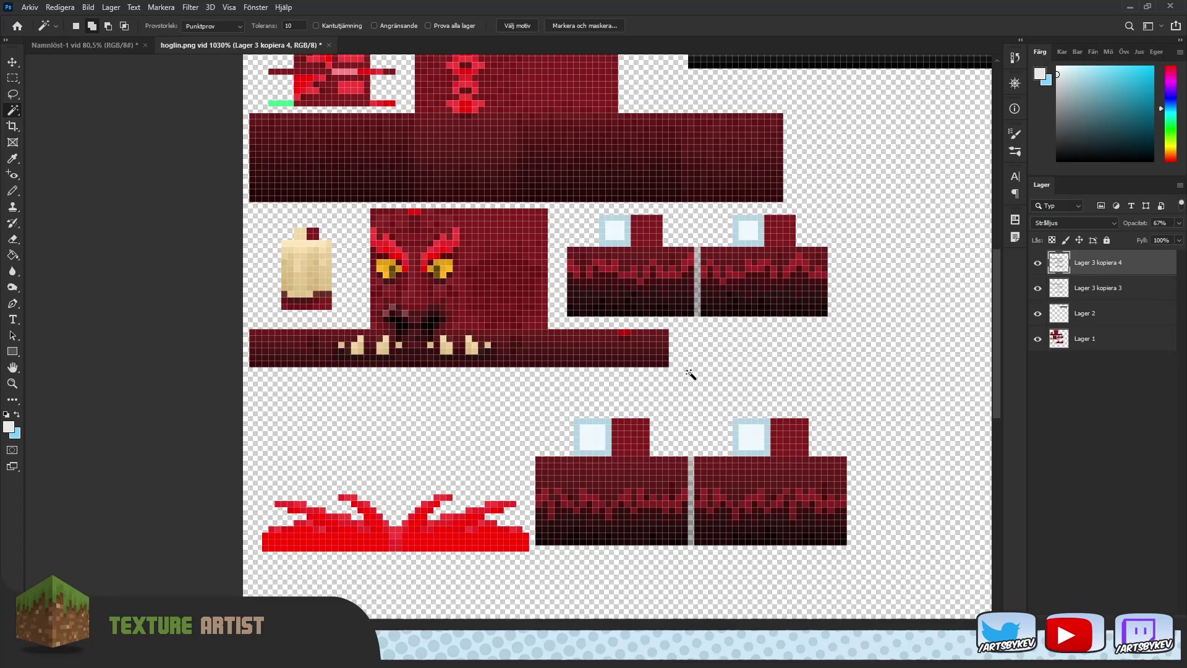
# Switch to Blockbench and view the shaded hoglin model in Edit mode.
pyautogui.keyDown('alt'); pyautogui.scroll(-1, 458, 393); pyautogui.keyUp('alt')
pyautogui.keyDown('alt'); pyautogui.scroll(-1, 457, 393); pyautogui.keyUp('alt')
pyautogui.keyDown('alt'); pyautogui.scroll(-1, 477, 356); pyautogui.keyUp('alt')
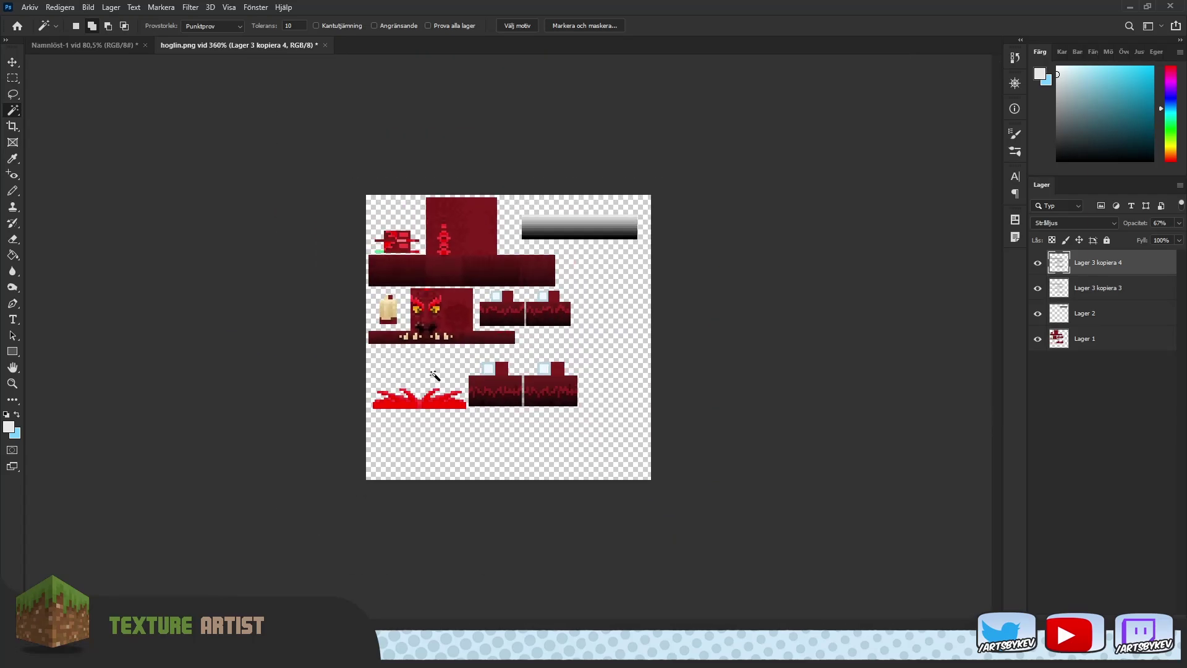
pyautogui.keyDown('alt'); pyautogui.scroll(1, 695, 188); pyautogui.keyUp('alt')
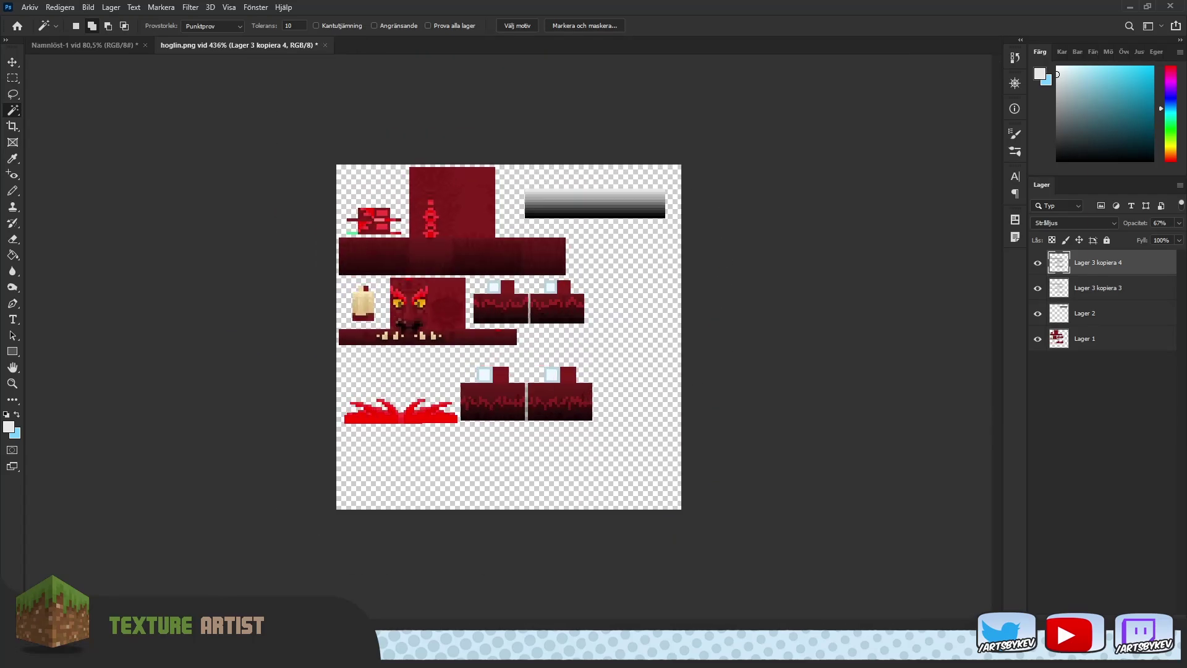
pyautogui.hotkey('alt', 'Tab')
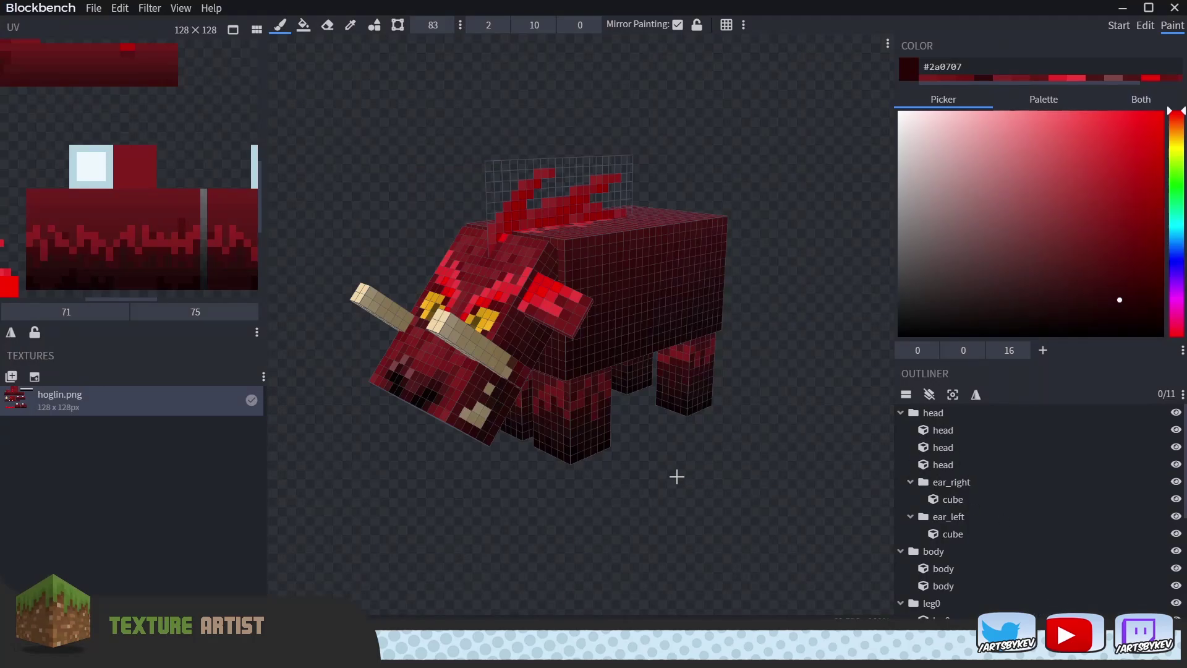
pyautogui.click(1146, 26)
pyautogui.moveTo(582, 510); pyautogui.dragTo(613, 474)
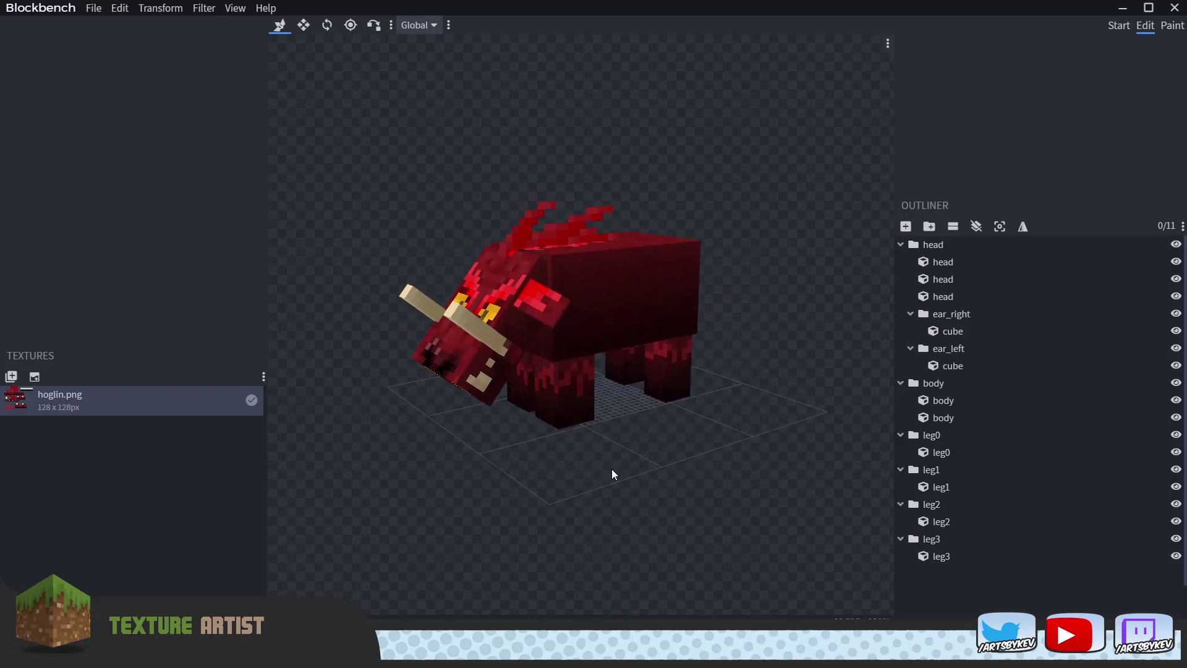
pyautogui.scroll(3, 613, 474)
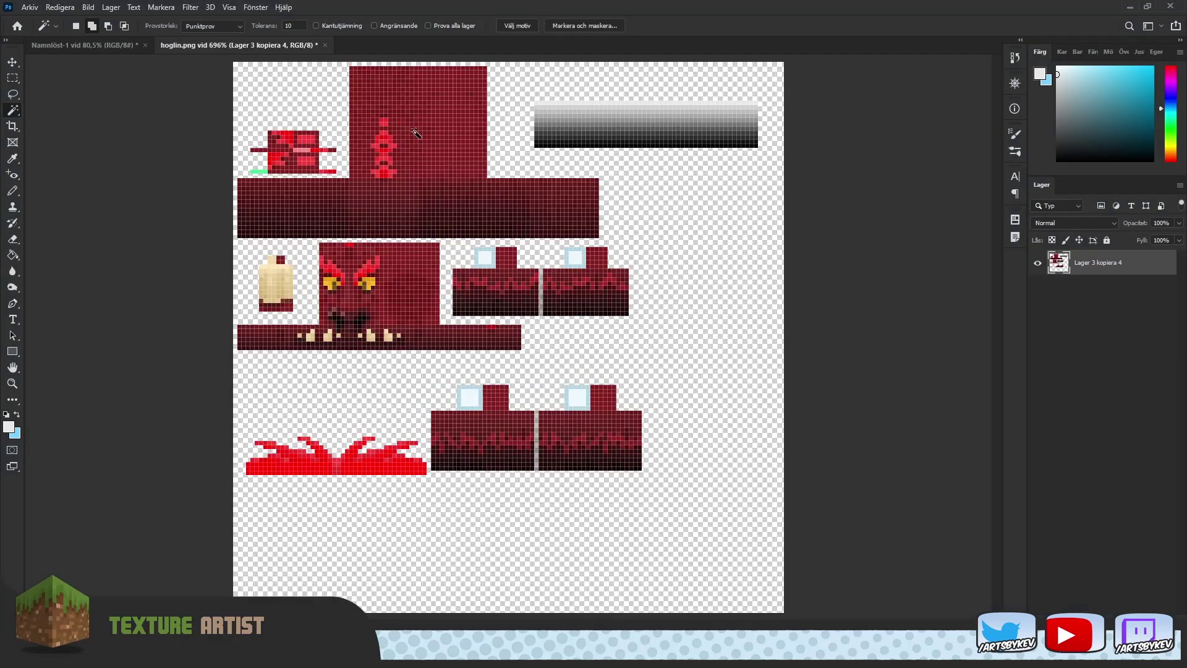
# Select the bright red accents on the face, back, legs and mane in Photoshop with the Magic Wand at tolerance 5.
pyautogui.hotkey('ctrl', '+')
pyautogui.hotkey('ctrl', '+')
pyautogui.hotkey('ctrl', '+')
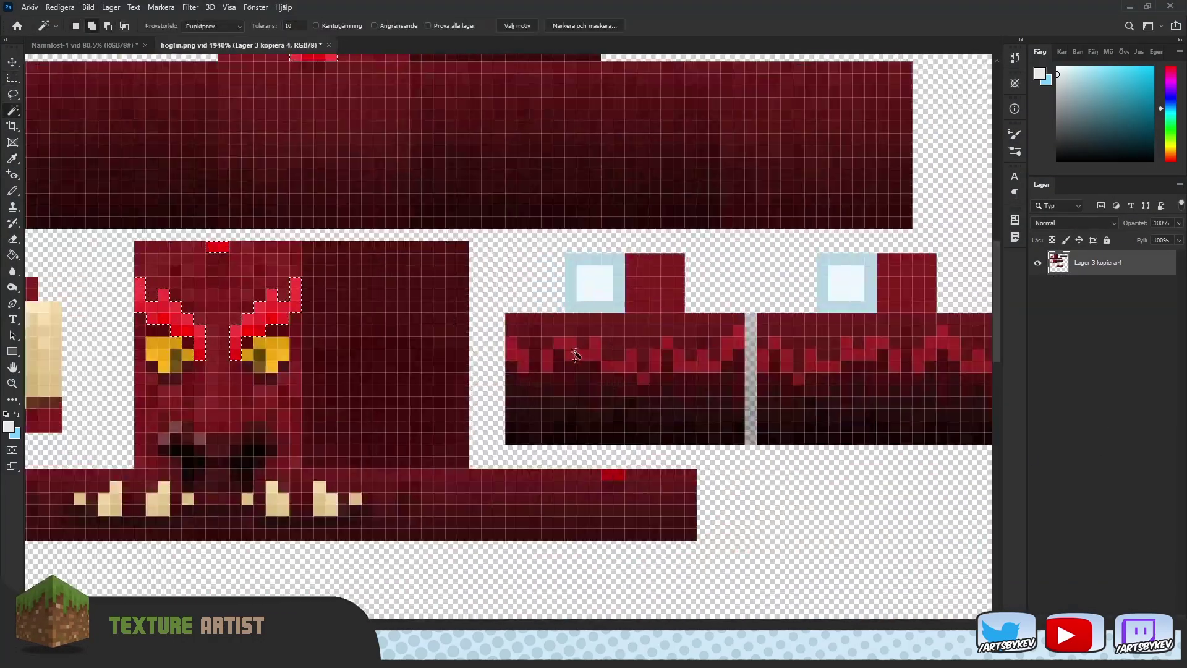
pyautogui.keyDown('alt'); pyautogui.scroll(-5, 543, 196); pyautogui.keyUp('alt')
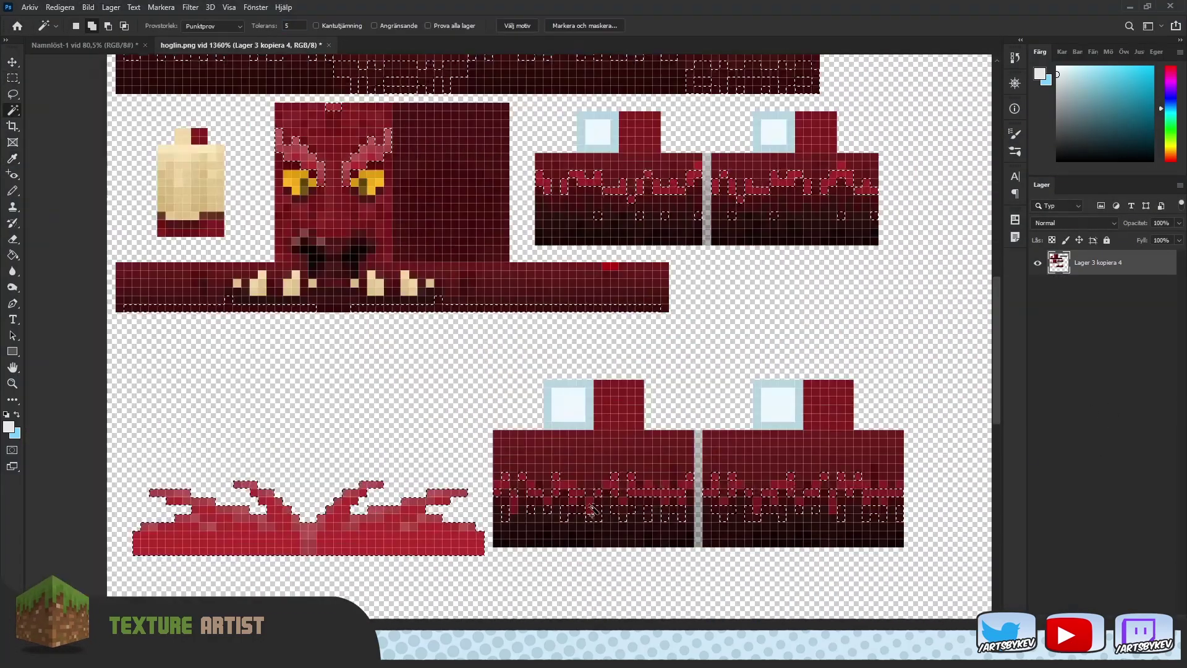
pyautogui.scroll(3, 362, 123)
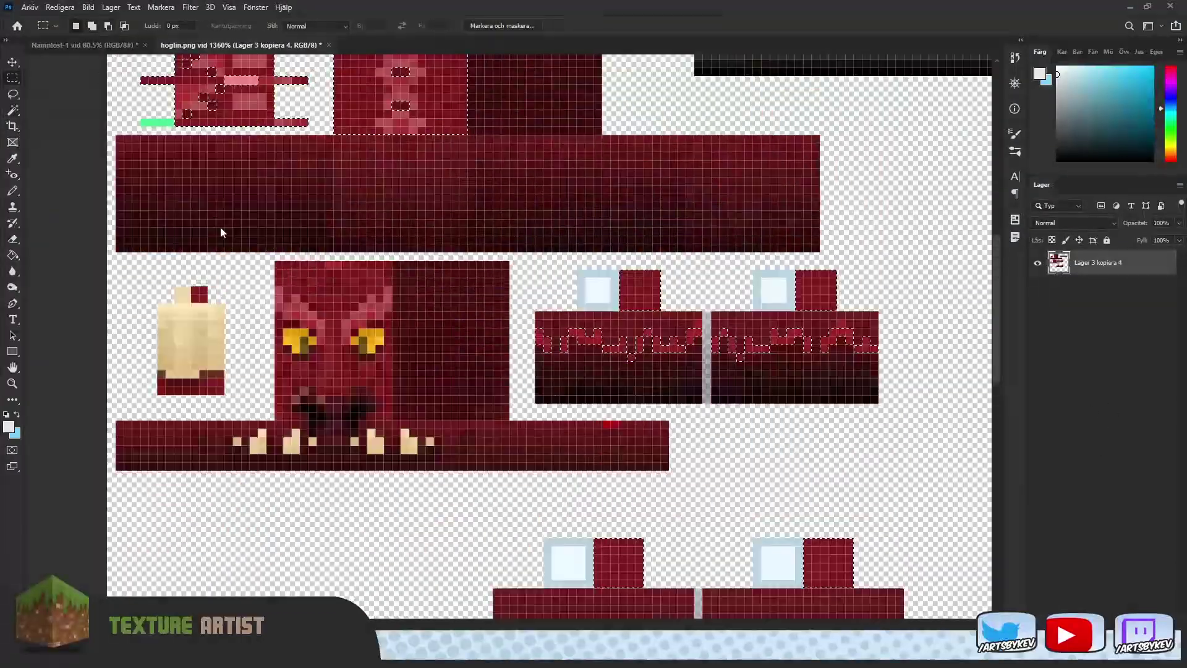
# Recolor the selected red accents to teal with Hue/Saturation and check the hoglin from several sides in Blockbench.
pyautogui.keyDown('alt'); pyautogui.scroll(-6, 220, 233); pyautogui.keyUp('alt')
pyautogui.hotkey('ctrl', 'u')
pyautogui.moveTo(952, 486); pyautogui.dragTo(958, 548)
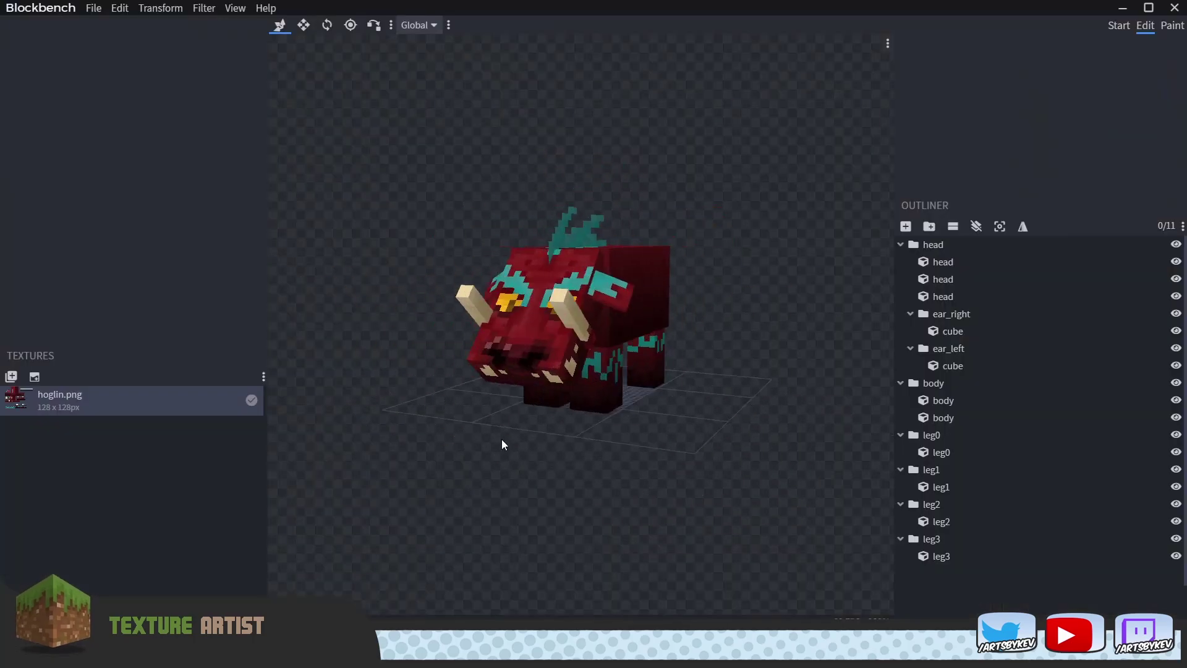
pyautogui.moveTo(502, 439); pyautogui.dragTo(134, 406)
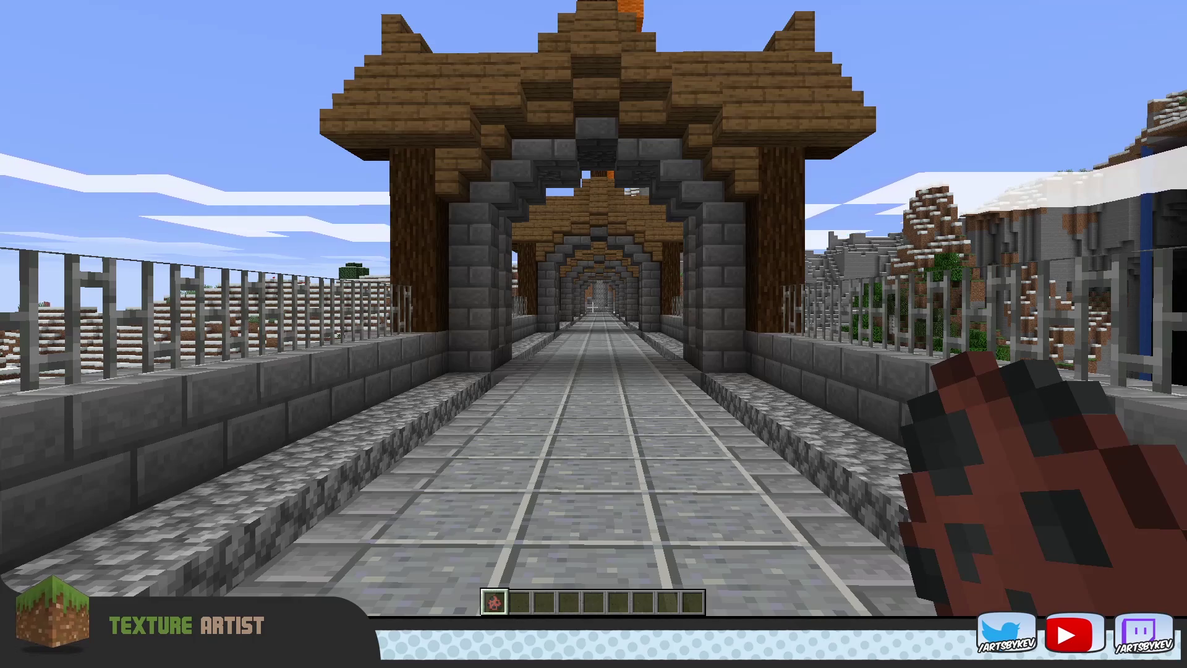
# Switch to Minecraft, spawn a hoglin on the bridge with the spawn egg and back away from it.
pyautogui.moveTo(593, 334)
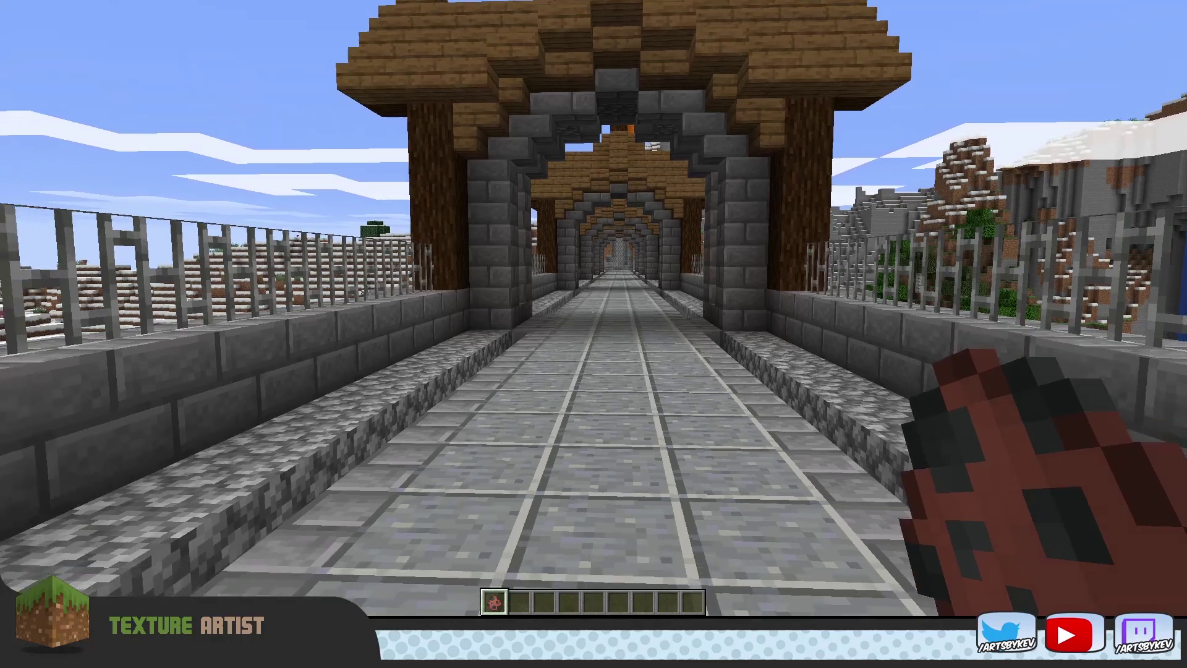
pyautogui.rightClick(594, 334)
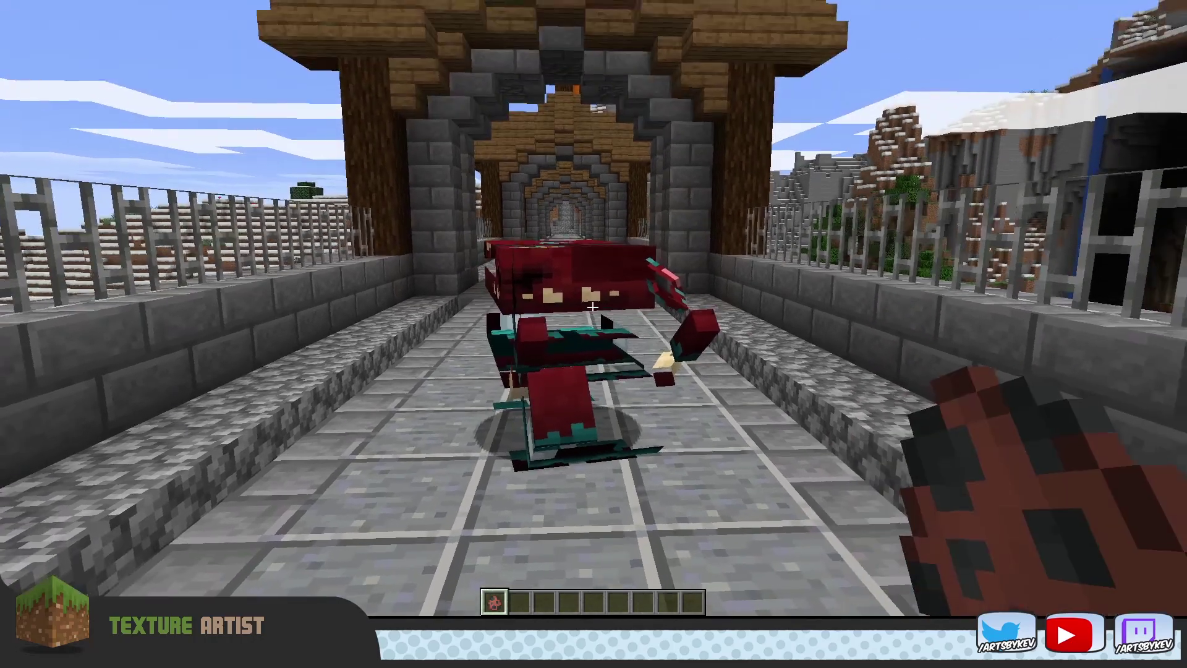
pyautogui.press('3')
pyautogui.press('s')
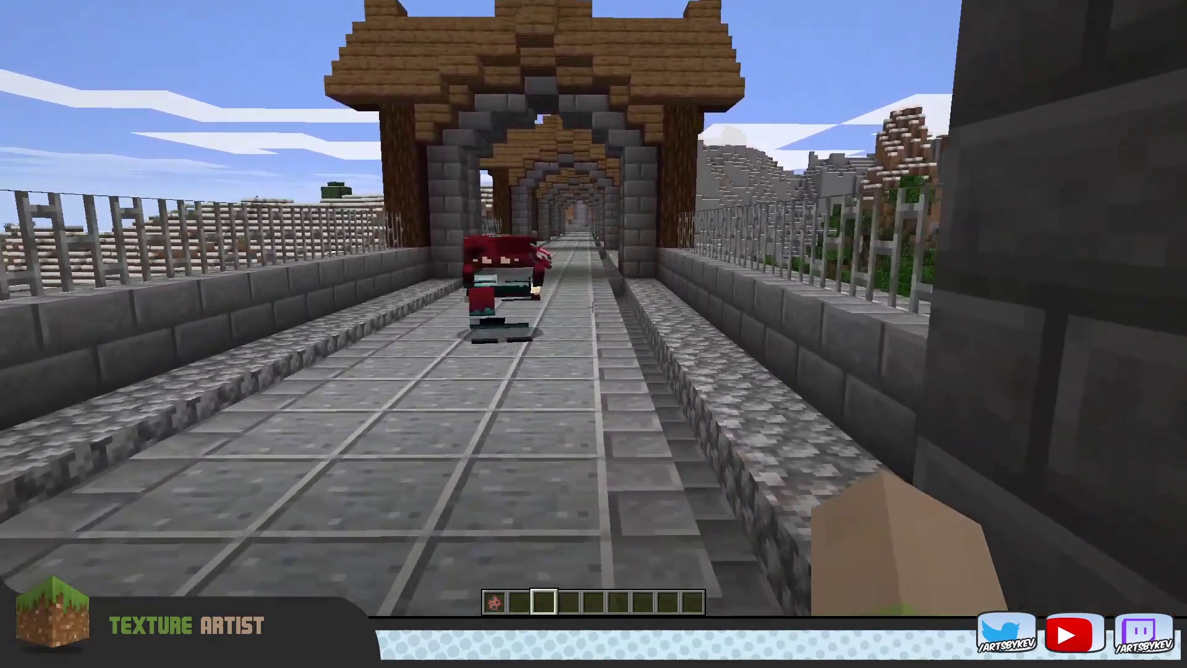
# Walk around the spawned hoglin to examine how the custom texture maps onto each body part.
pyautogui.press('w')
pyautogui.press('a')
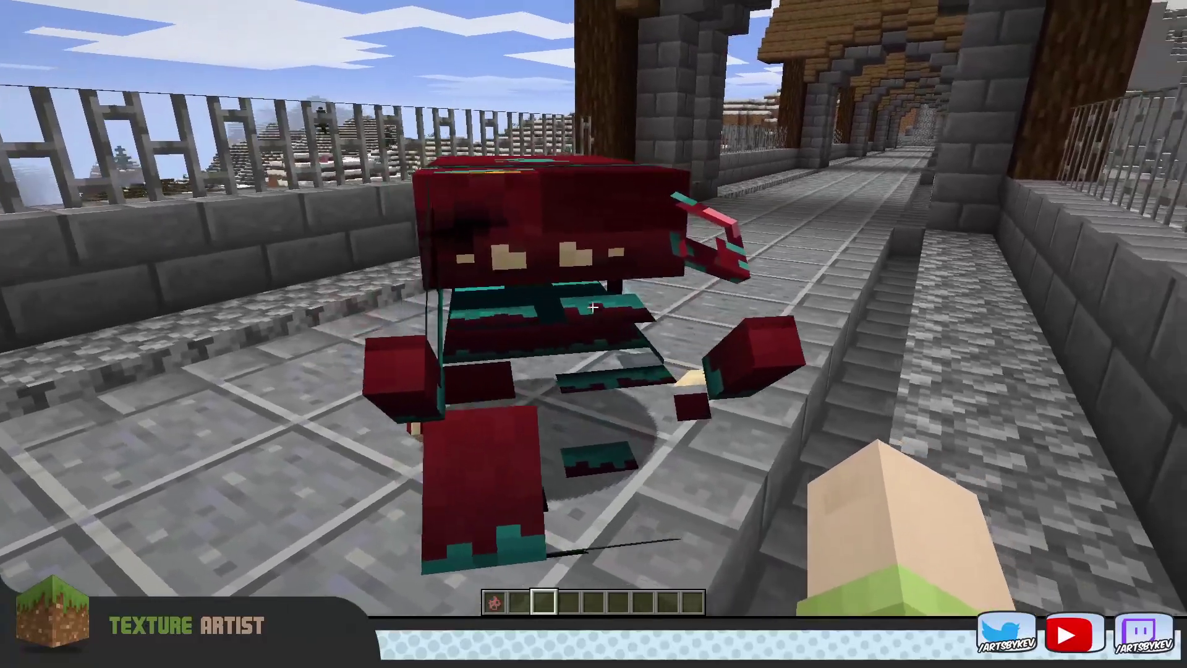
pyautogui.press('s')
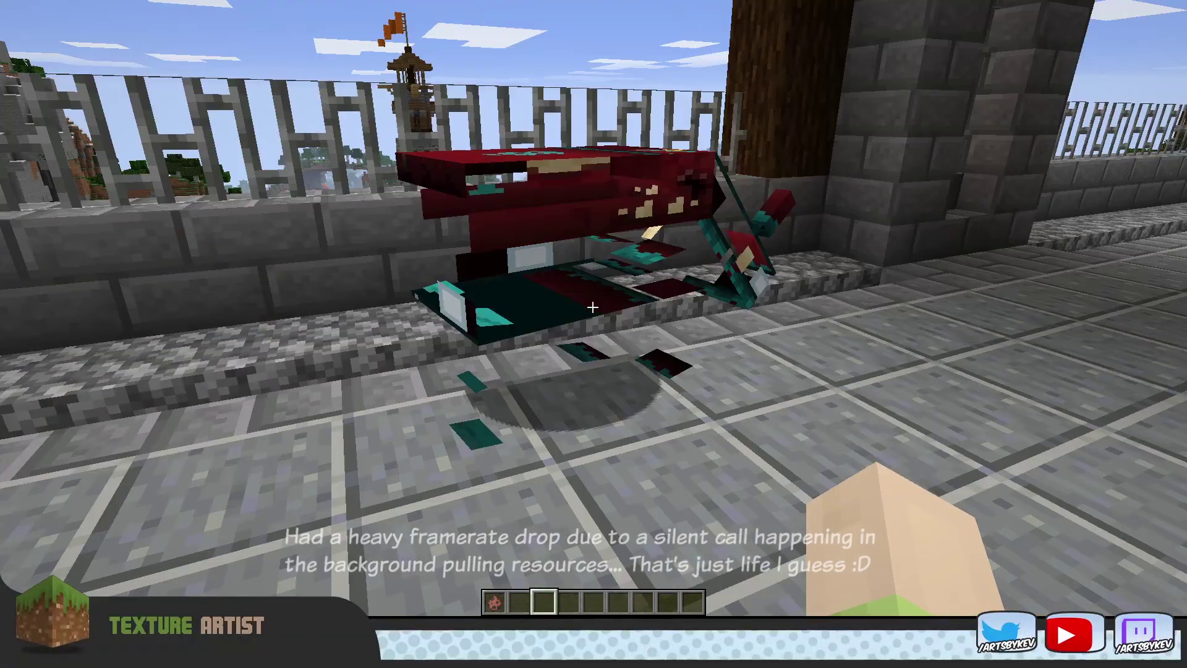
pyautogui.press('w')
pyautogui.press('a')
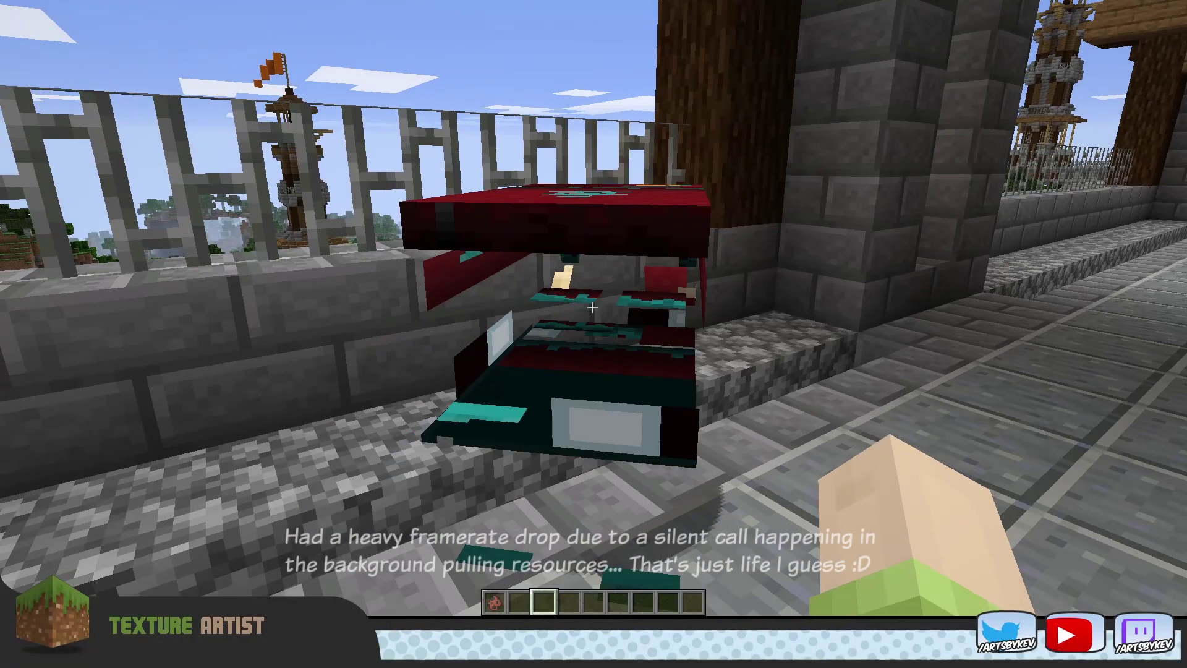
pyautogui.press('d')
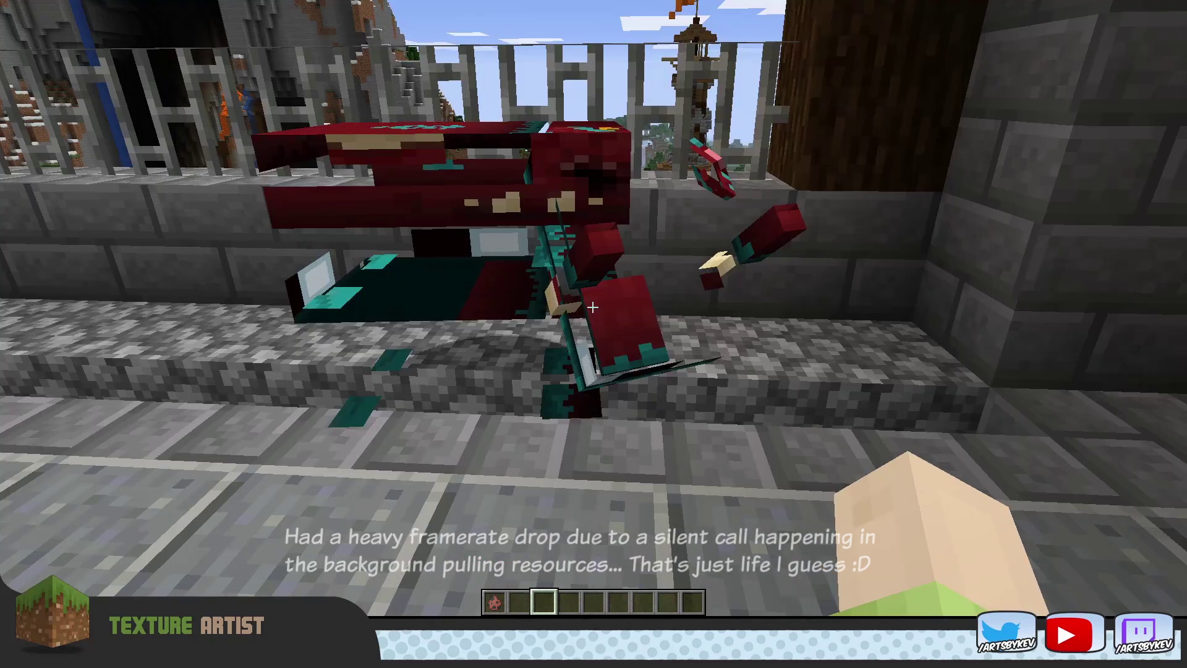
pyautogui.moveTo(592, 307)
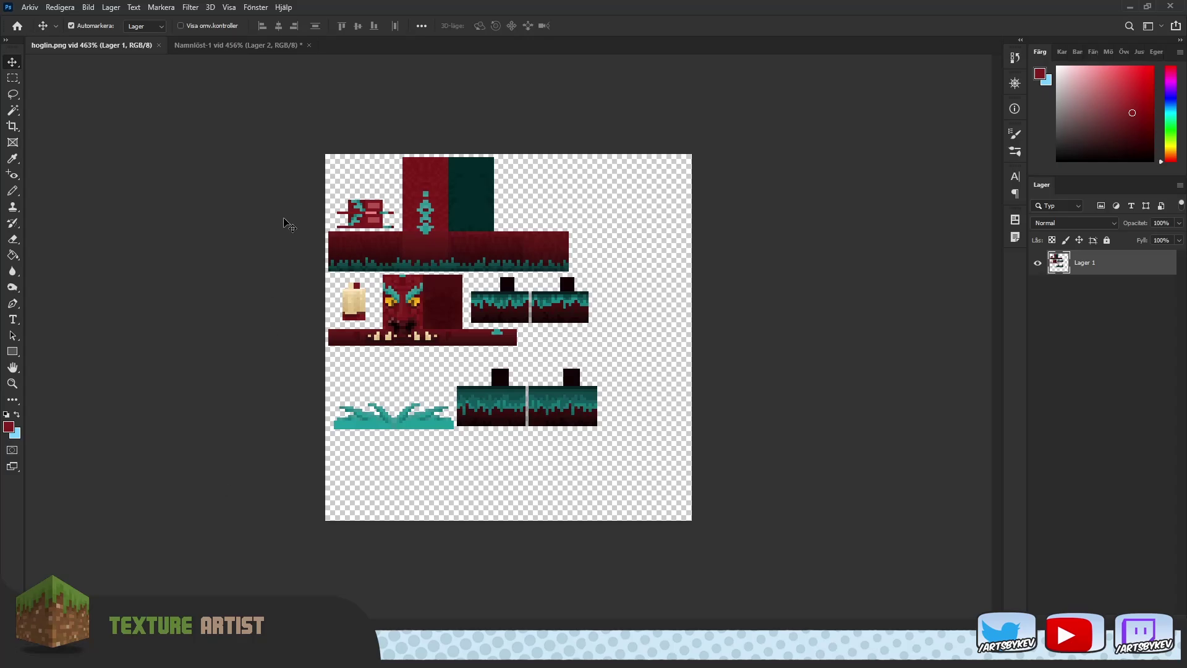
# Compare the layout of the custom texture in hoglin.png with the original hoglin texture in the Namnlöst-1 document.
pyautogui.click(238, 46)
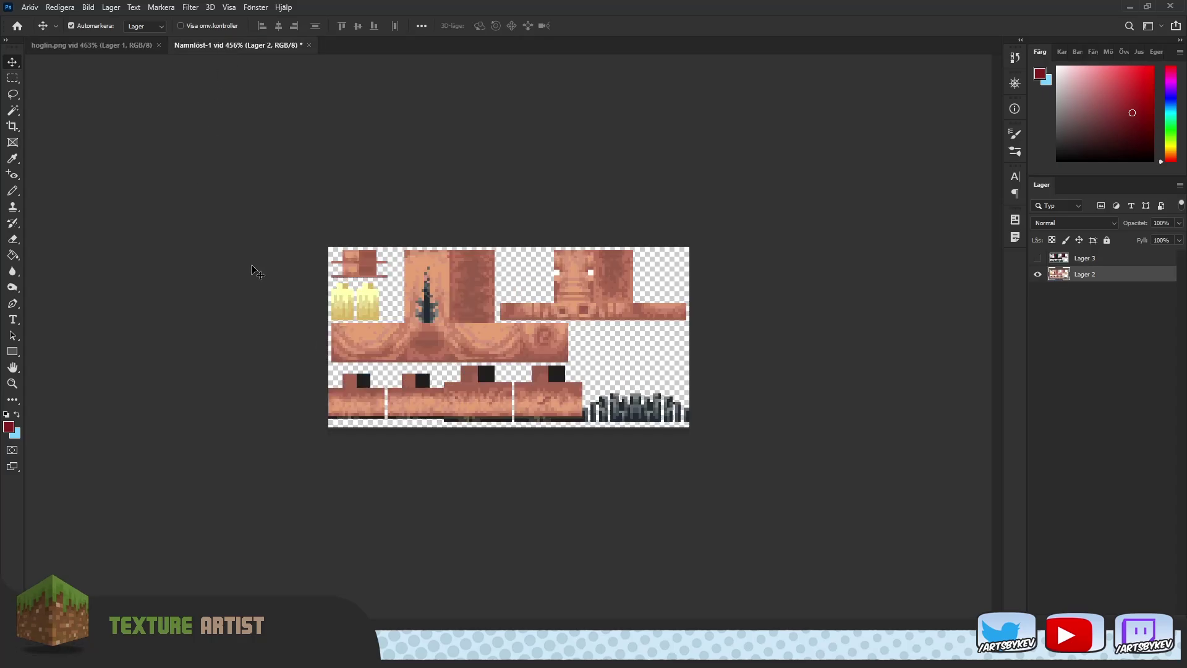
pyautogui.click(121, 45)
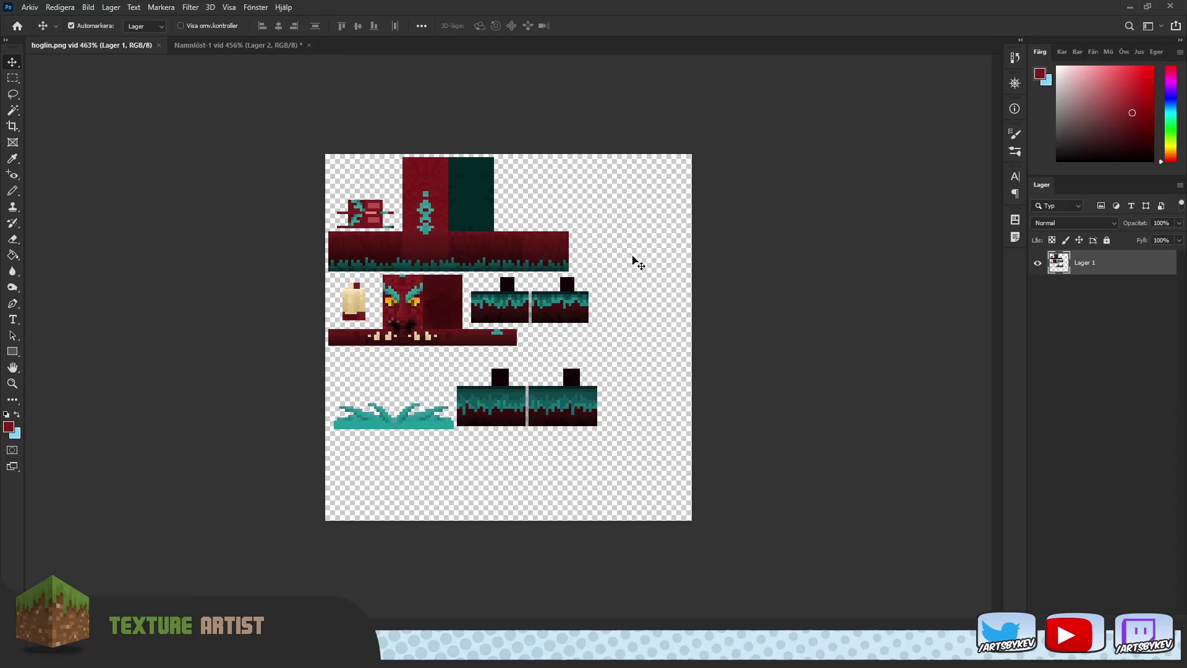
pyautogui.click(246, 46)
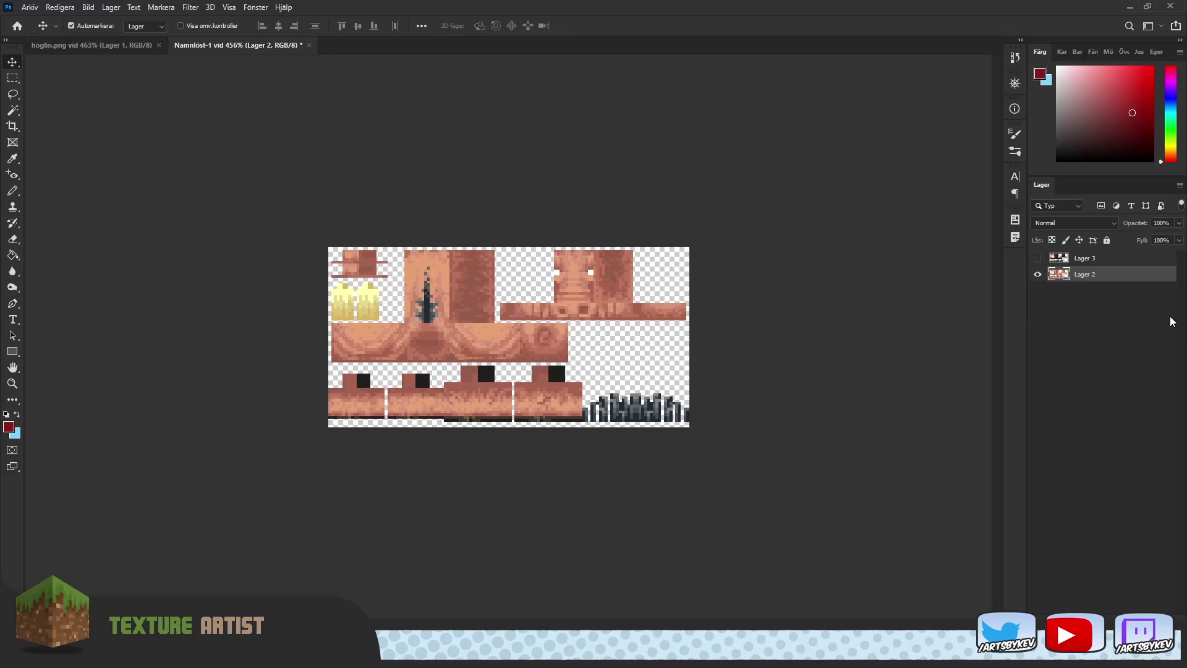
# Show the rearranged custom texture on Lager 3 and hide Lager 2 in the Namnlöst-1 document.
pyautogui.click(1082, 260)
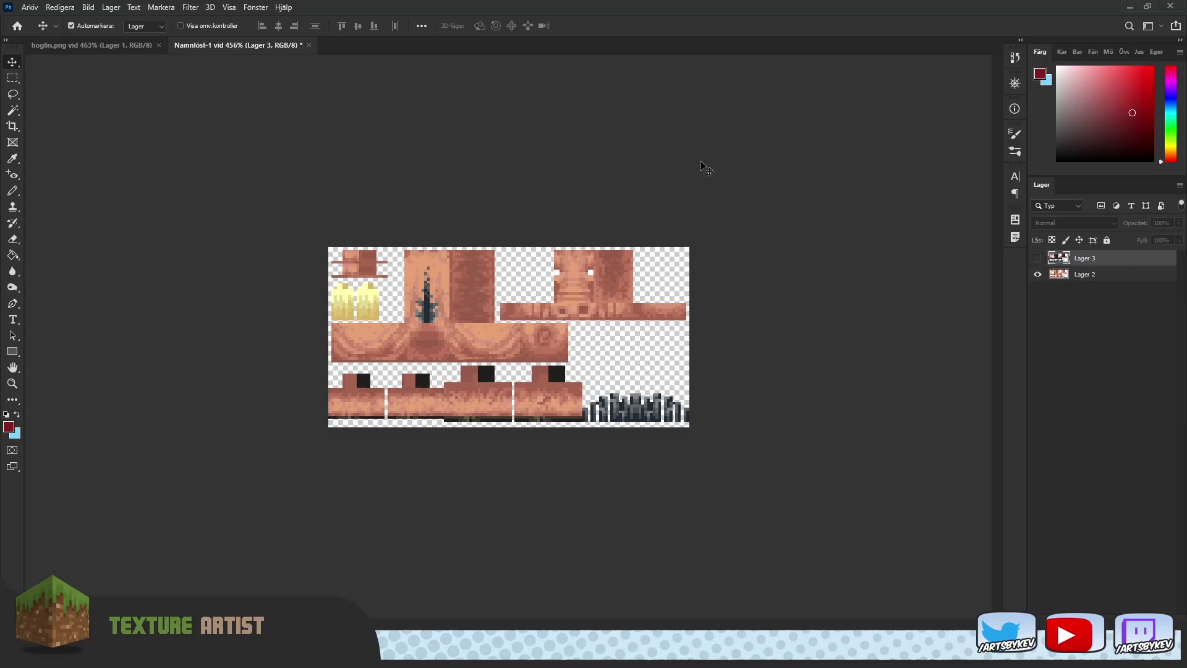
pyautogui.click(118, 46)
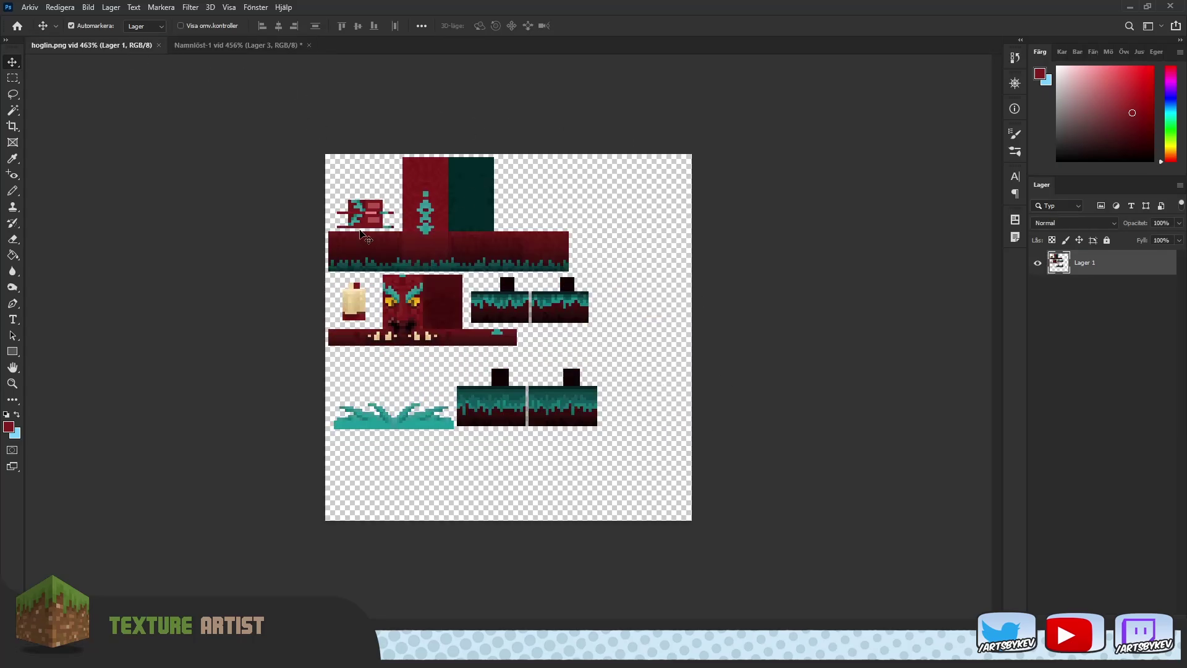
pyautogui.click(194, 46)
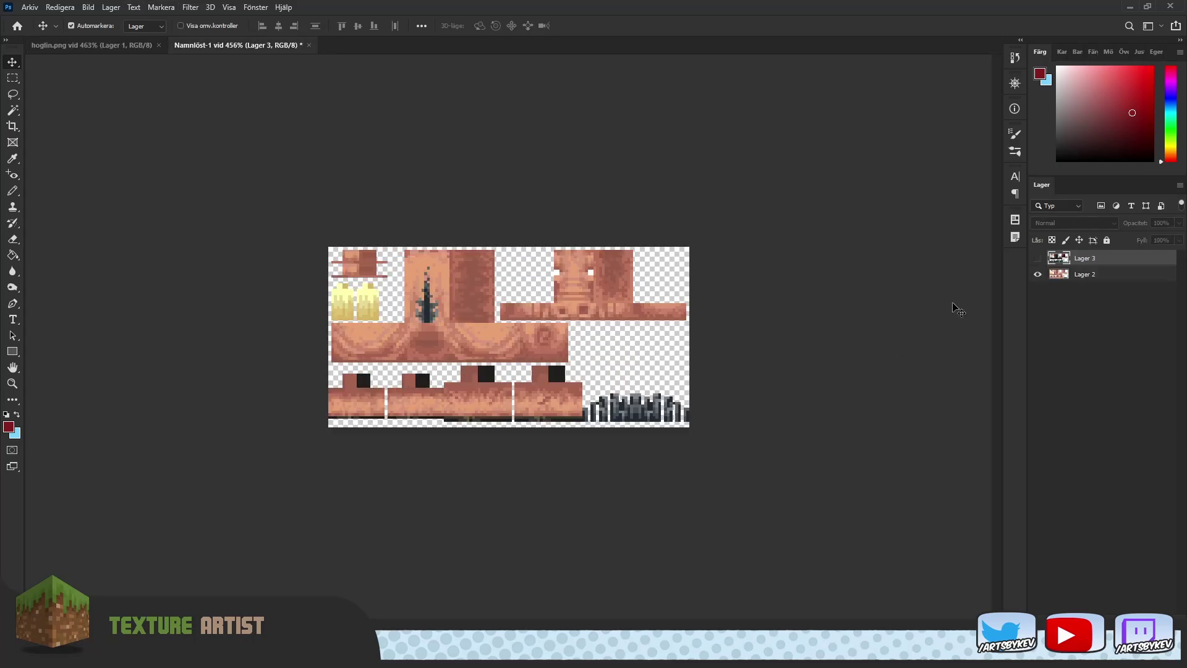
pyautogui.click(1038, 257)
pyautogui.click(1038, 274)
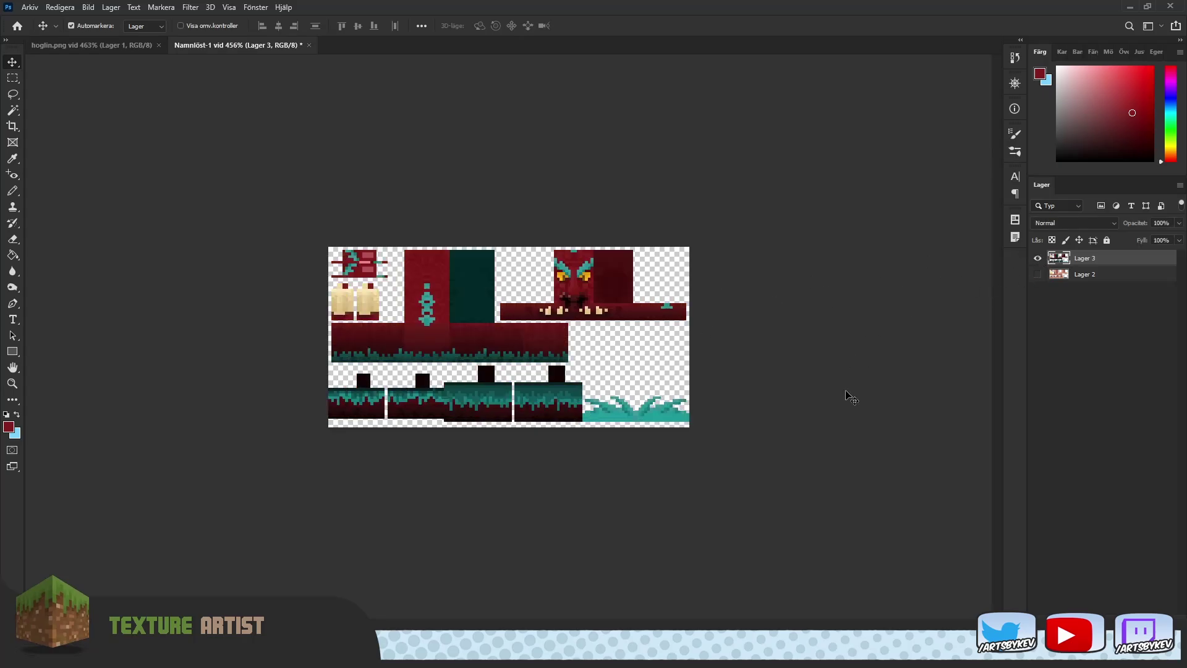
# Compare the placement of the head, legs, tusks and mane between hoglin.png and the rearranged Namnlöst-1 texture.
pyautogui.click(164, 46)
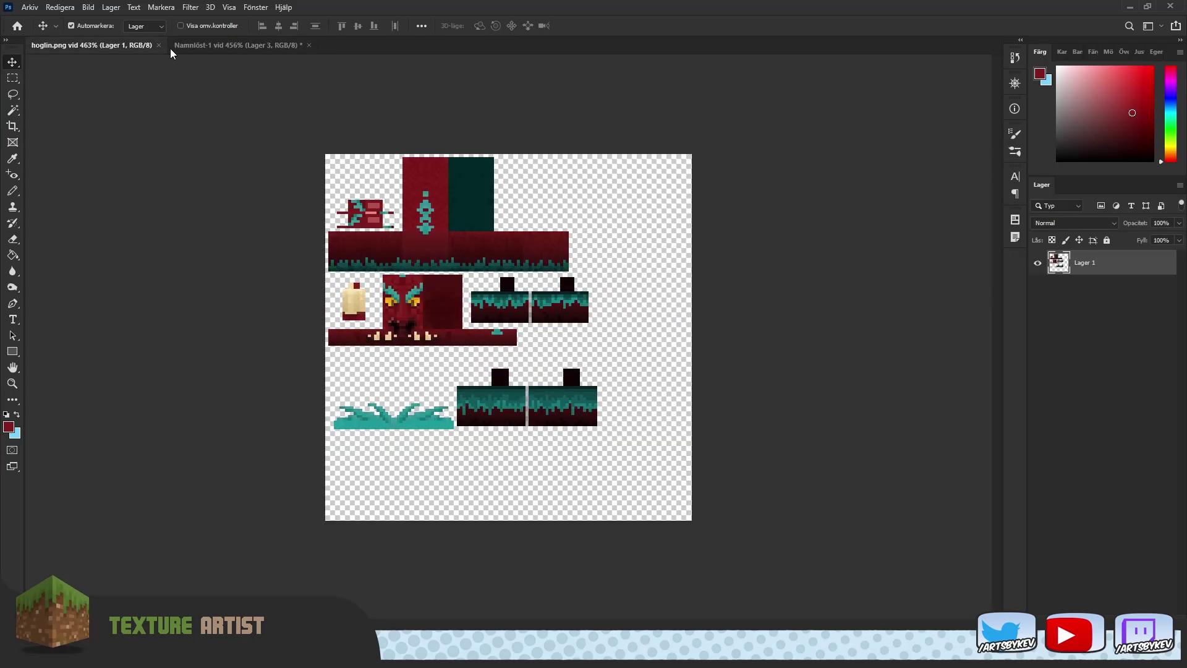
pyautogui.click(224, 47)
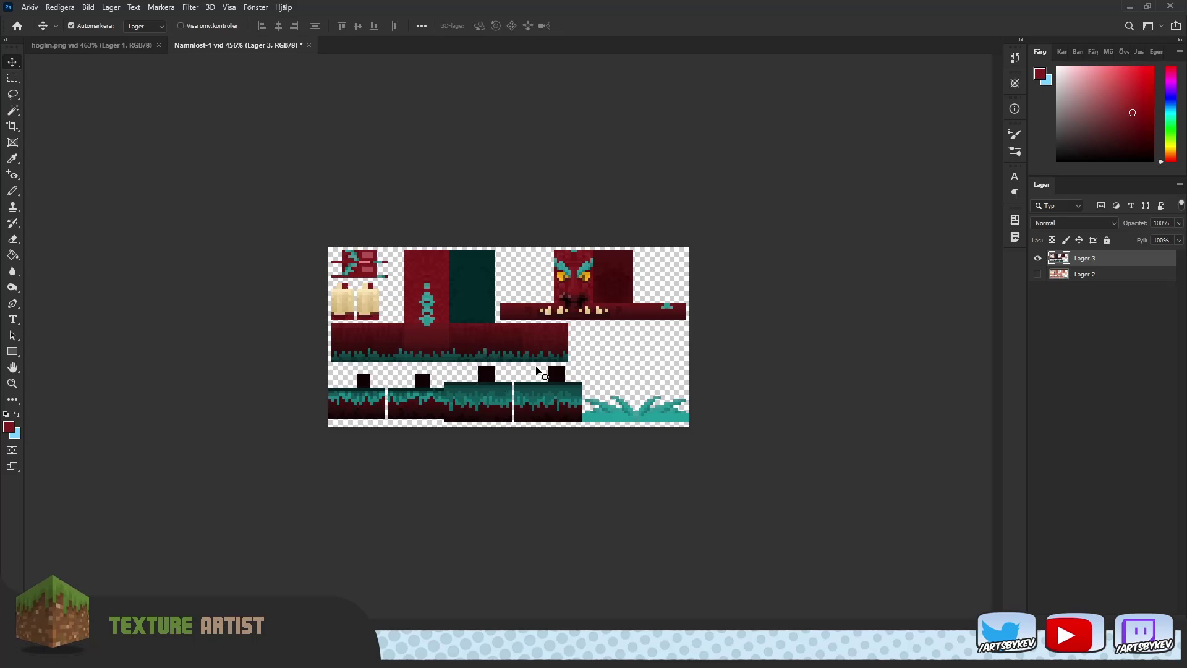
pyautogui.click(86, 50)
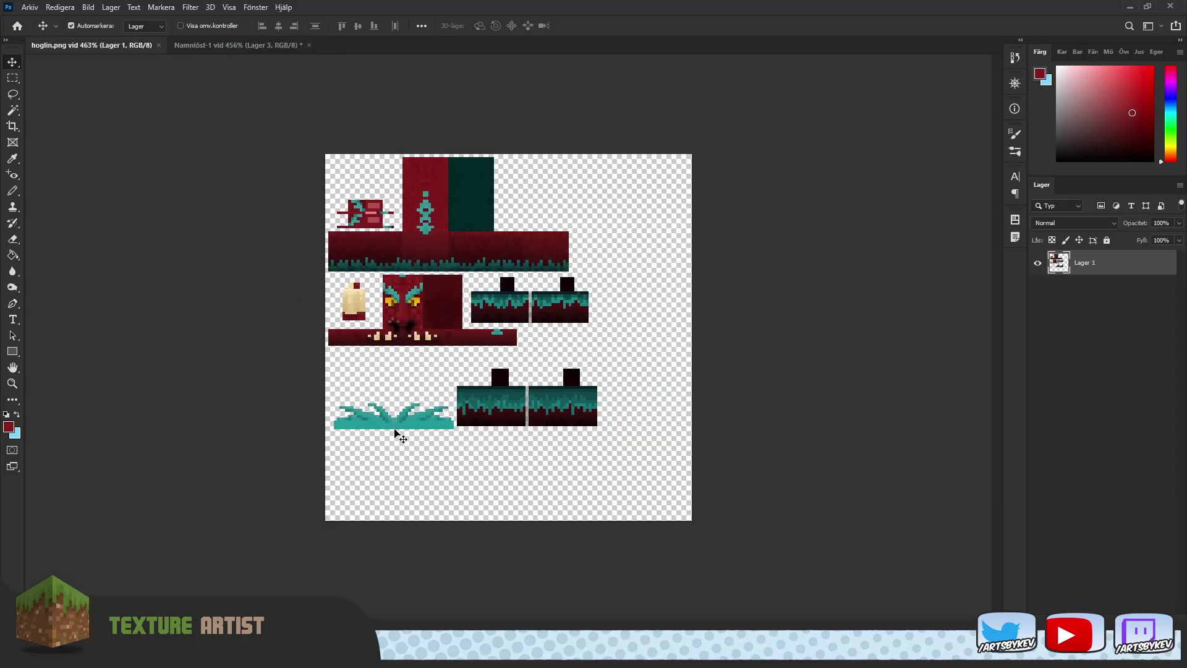
pyautogui.click(211, 46)
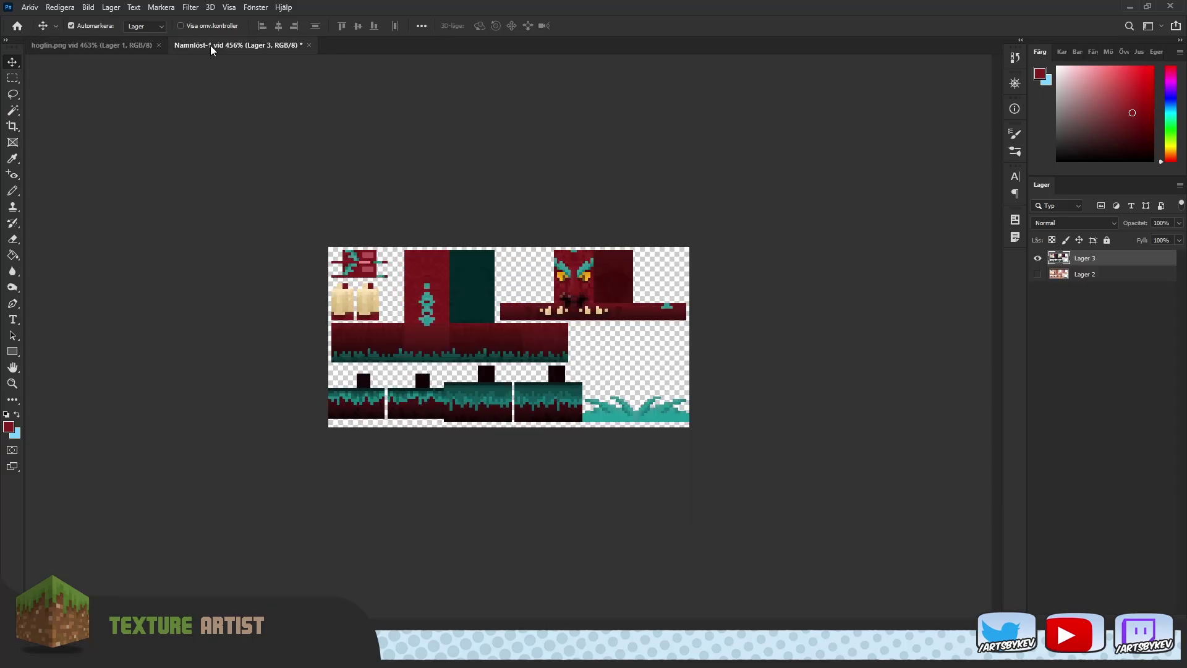
pyautogui.click(93, 46)
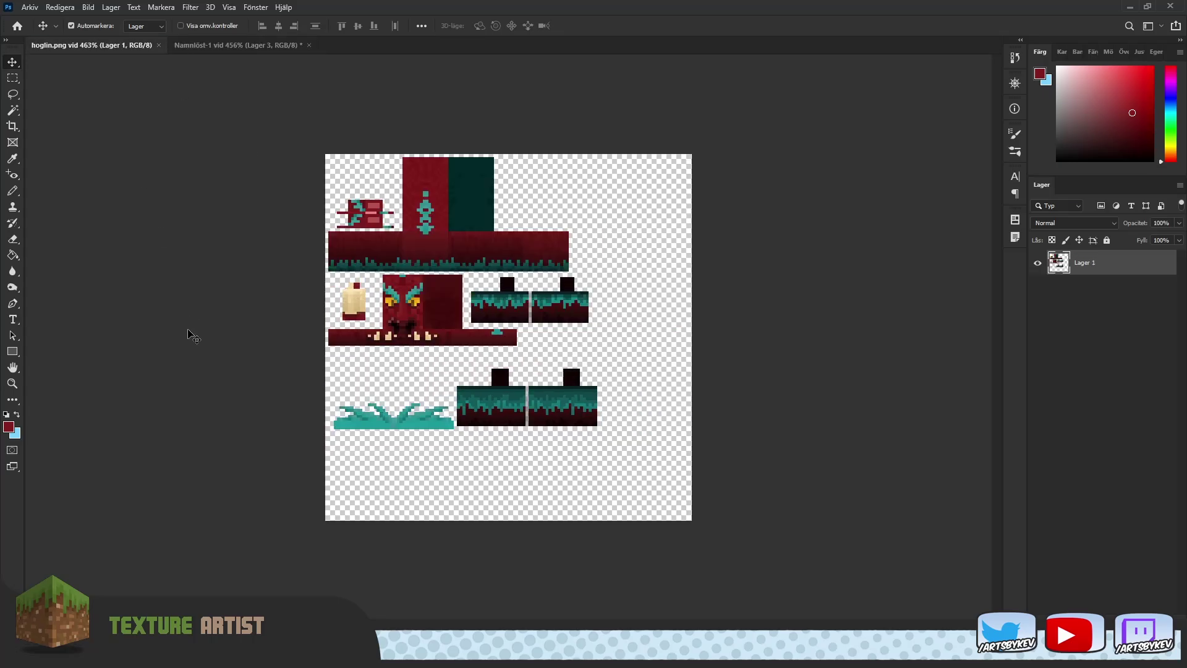
# Copy one half of the teal mane in hoglin.png onto a new layer and hide Lager 1.
pyautogui.keyDown('alt'); pyautogui.scroll(3, 391, 435); pyautogui.keyUp('alt')
pyautogui.keyDown('alt'); pyautogui.scroll(3, 334, 451); pyautogui.keyUp('alt')
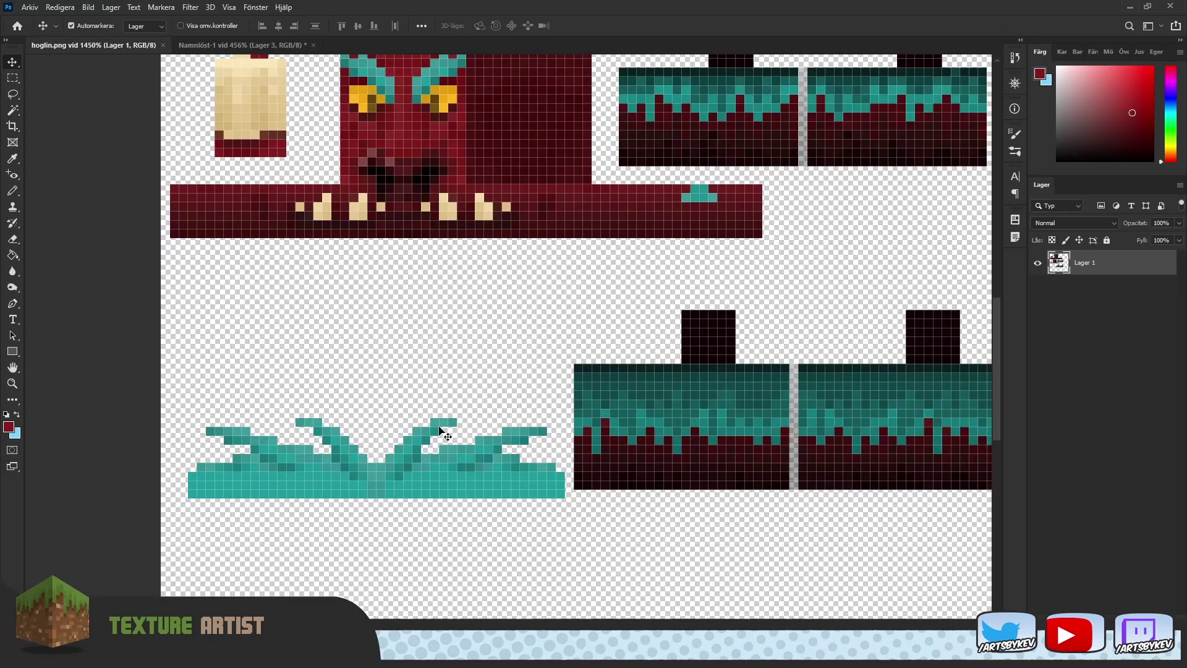
pyautogui.click(12, 78)
pyautogui.moveTo(170, 345); pyautogui.dragTo(375, 552)
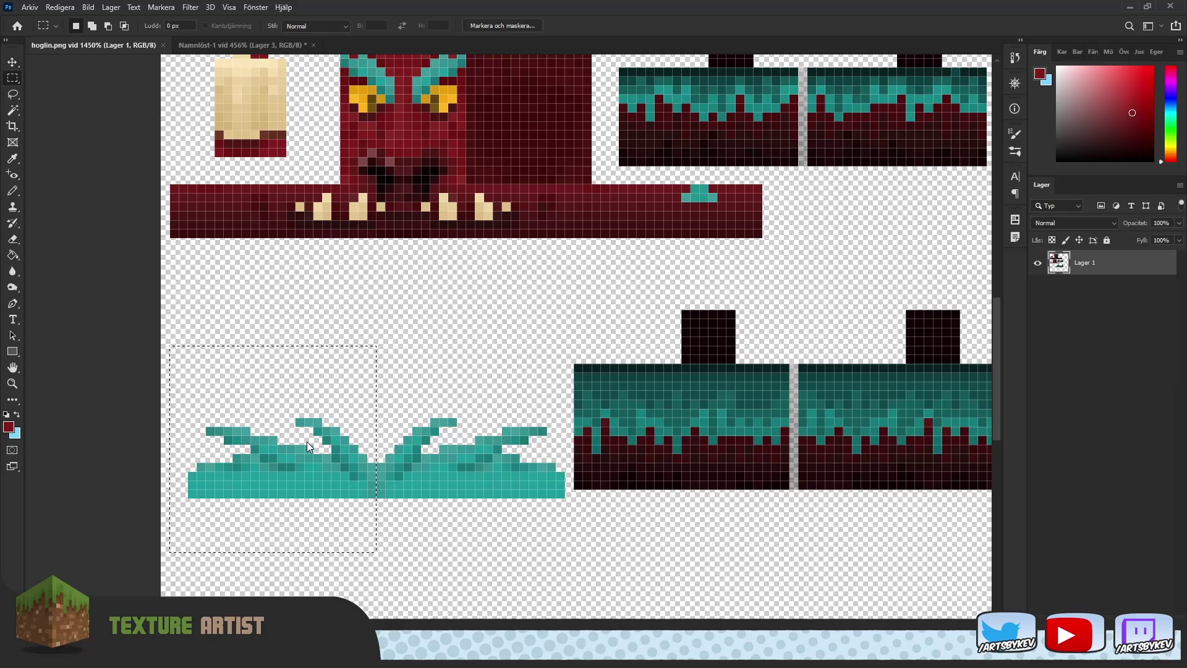
pyautogui.hotkey('ctrl', 'j')
pyautogui.click(1038, 288)
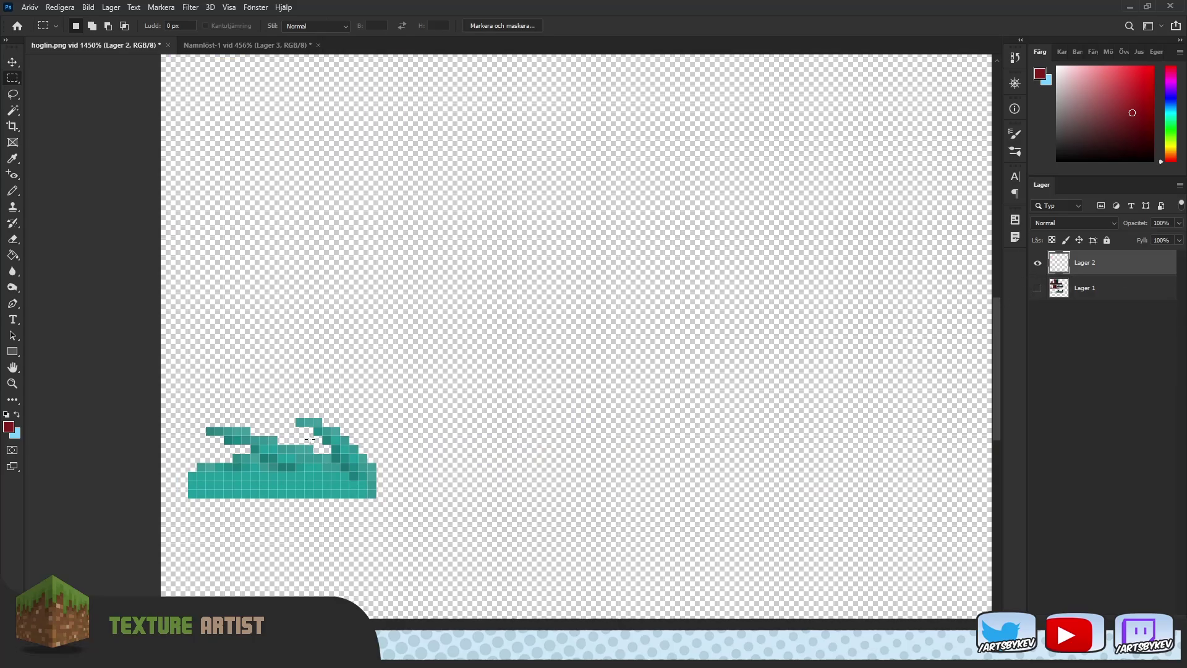
# Narrow the copied mane half by two pixels, shifting its outer sections inward one pixel at a time.
pyautogui.moveTo(170, 453); pyautogui.dragTo(205, 498)
pyautogui.click(13, 67)
pyautogui.press('Right')
pyautogui.click(13, 77)
pyautogui.moveTo(179, 382); pyautogui.dragTo(295, 561)
pyautogui.click(12, 62)
pyautogui.press('Right')
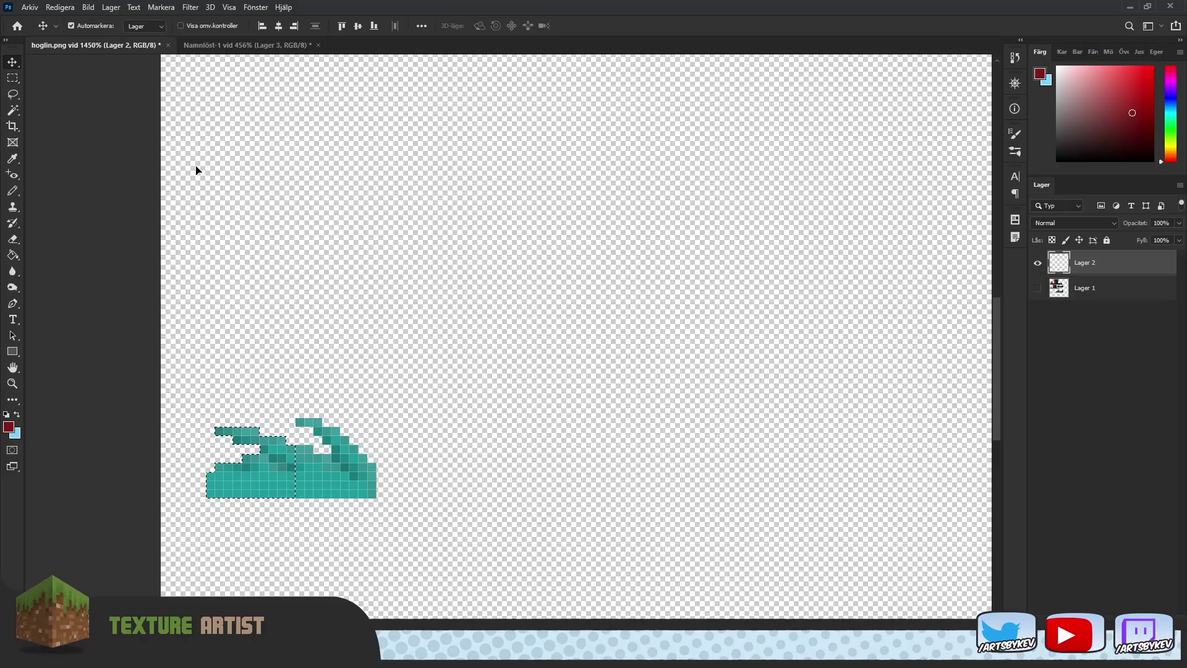
# Show Lager 1, duplicate the narrowed mane half to form a full mane above the original, and merge the copy into Lager 2.
pyautogui.keyDown('alt'); pyautogui.scroll(-3, 475, 353); pyautogui.keyUp('alt')
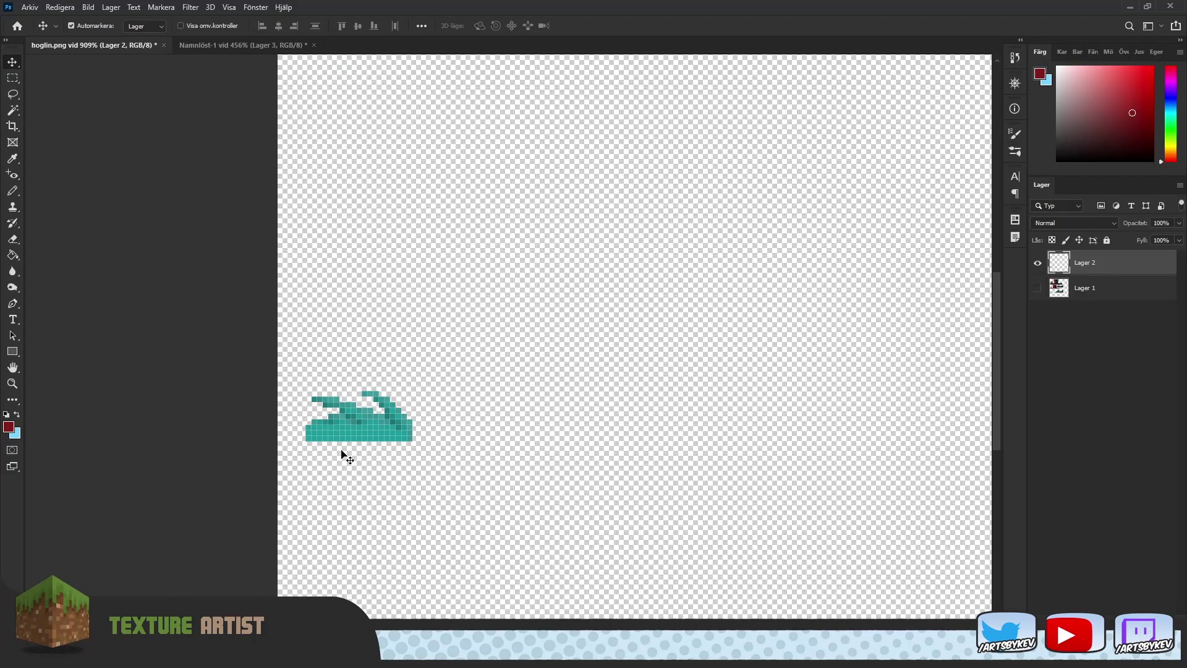
pyautogui.click(1038, 287)
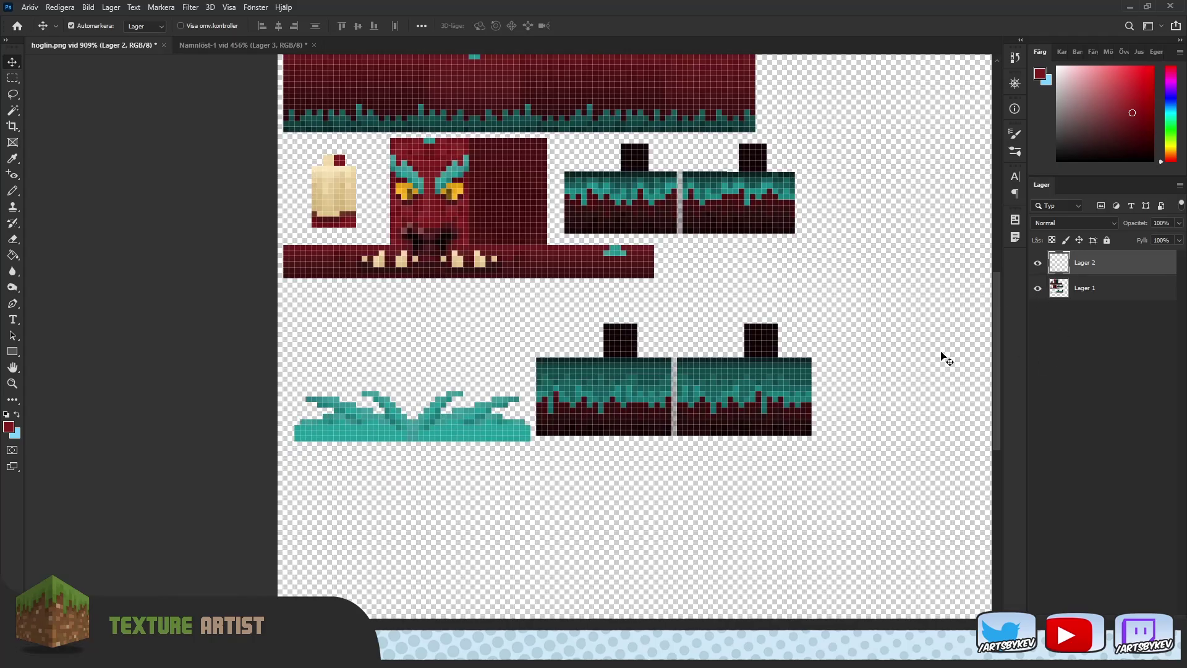
pyautogui.keyDown('alt'); pyautogui.moveTo(396, 426); pyautogui.dragTo(471, 387); pyautogui.keyUp('alt')
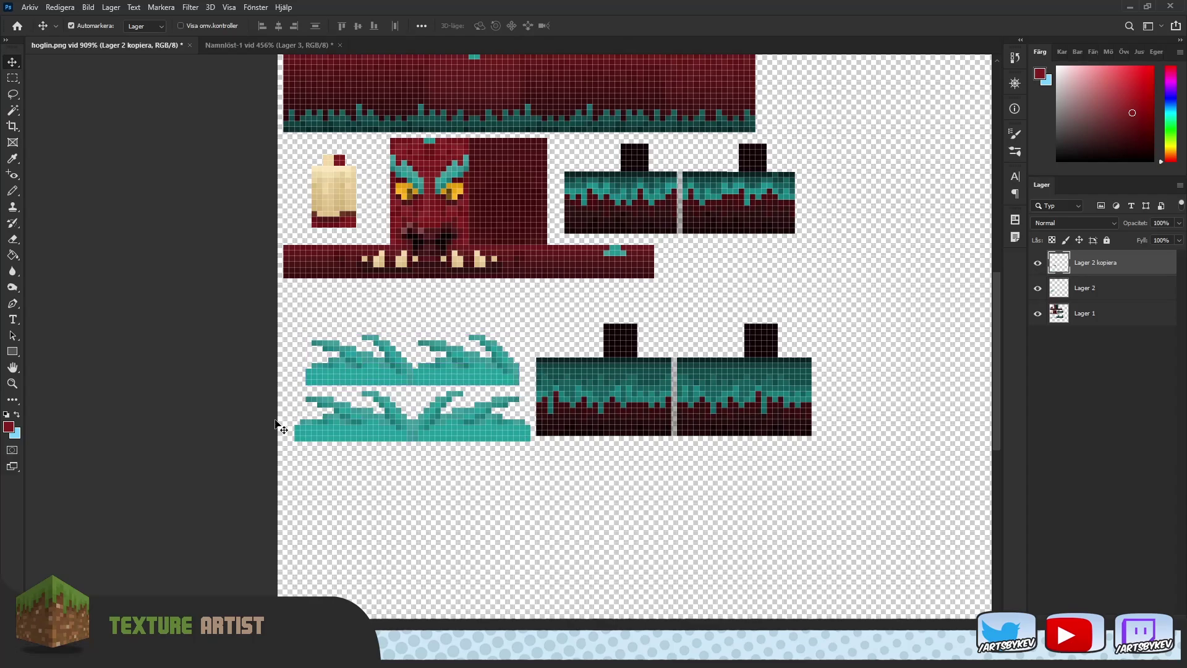
pyautogui.hotkey('ctrl', 'z')
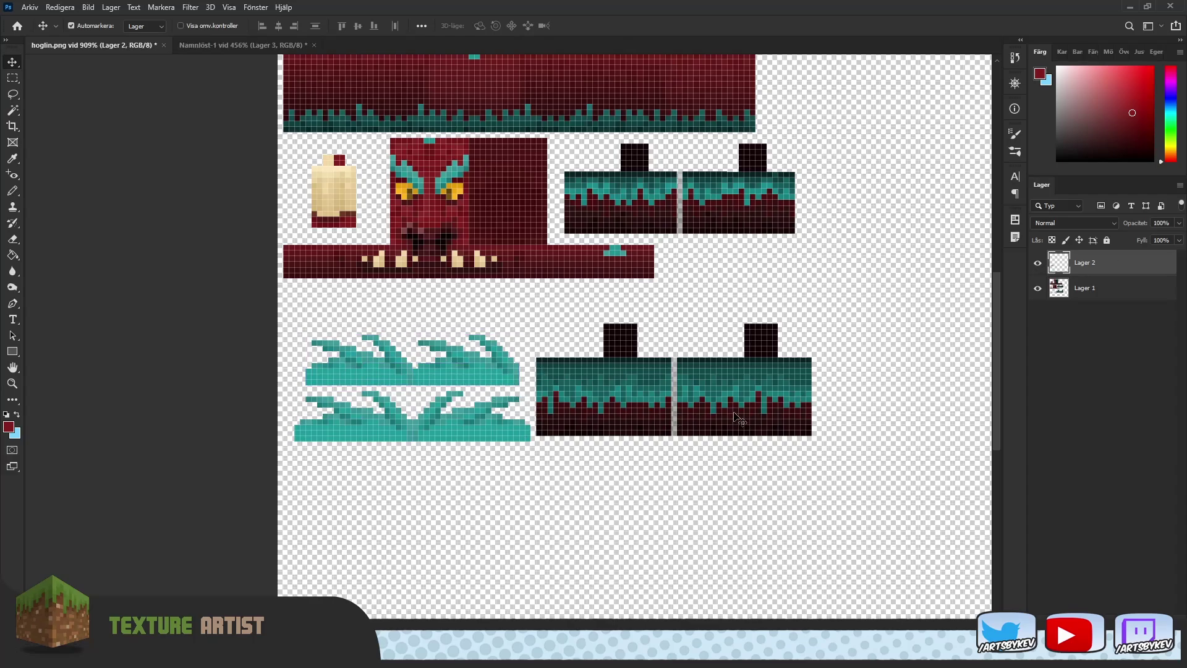
pyautogui.click(232, 45)
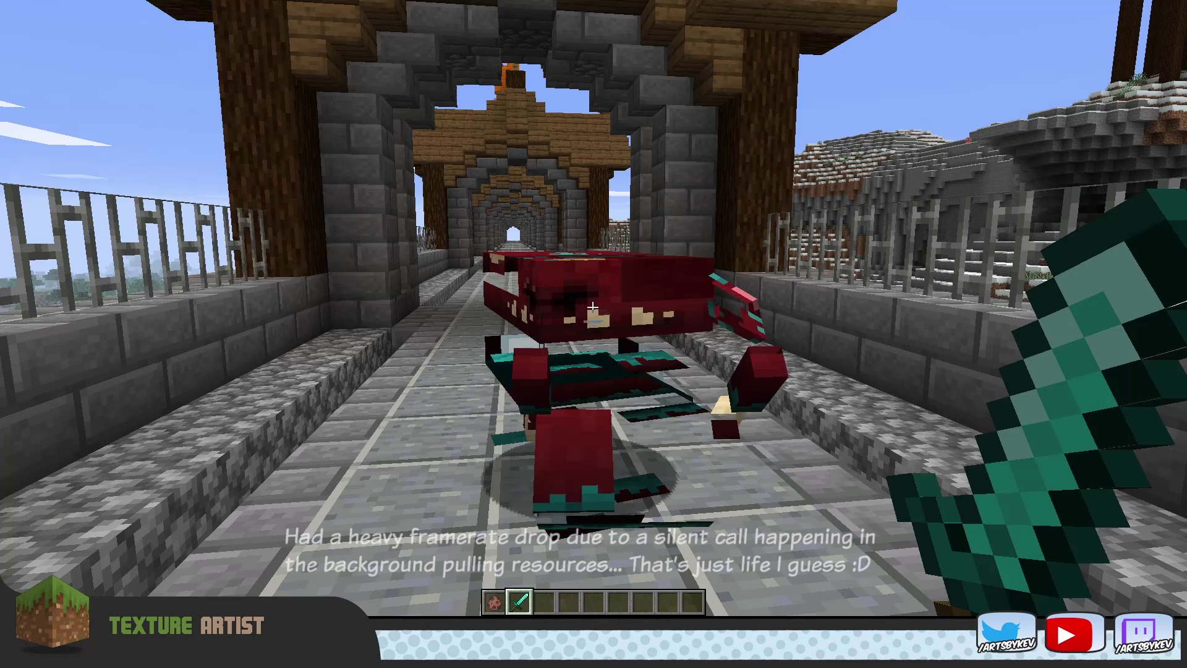
# Switch to Minecraft and move around the hoglin to examine how the unadapted texture layout breaks up on its model.
pyautogui.press('d')
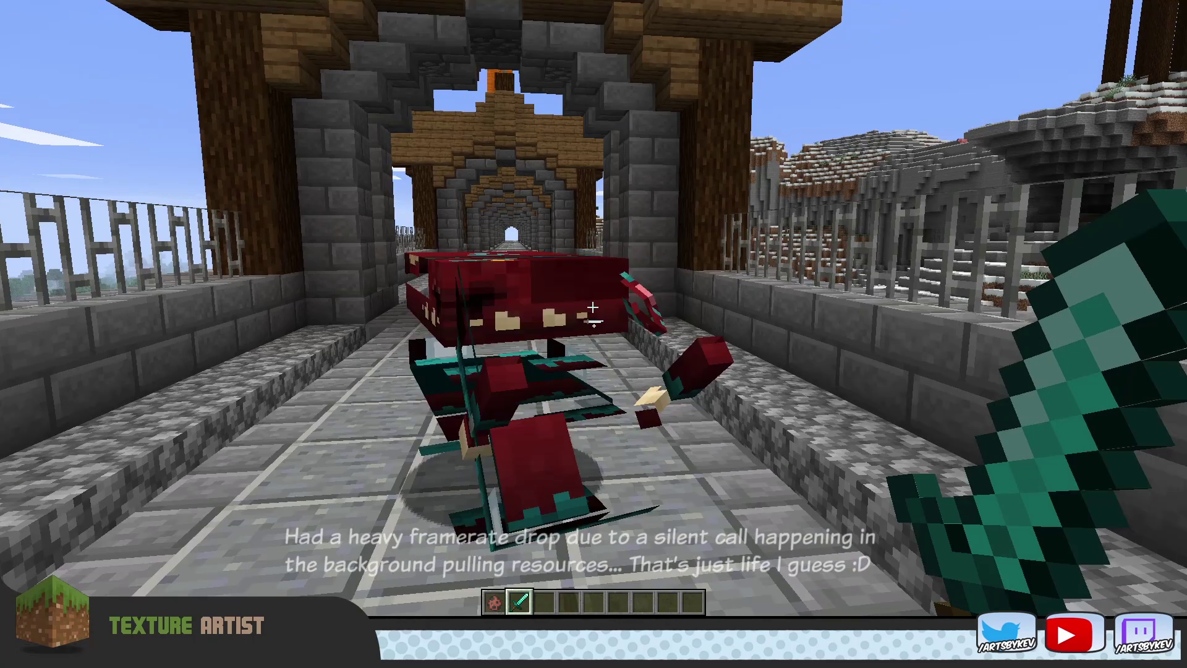
pyautogui.press('w')
pyautogui.press('a')
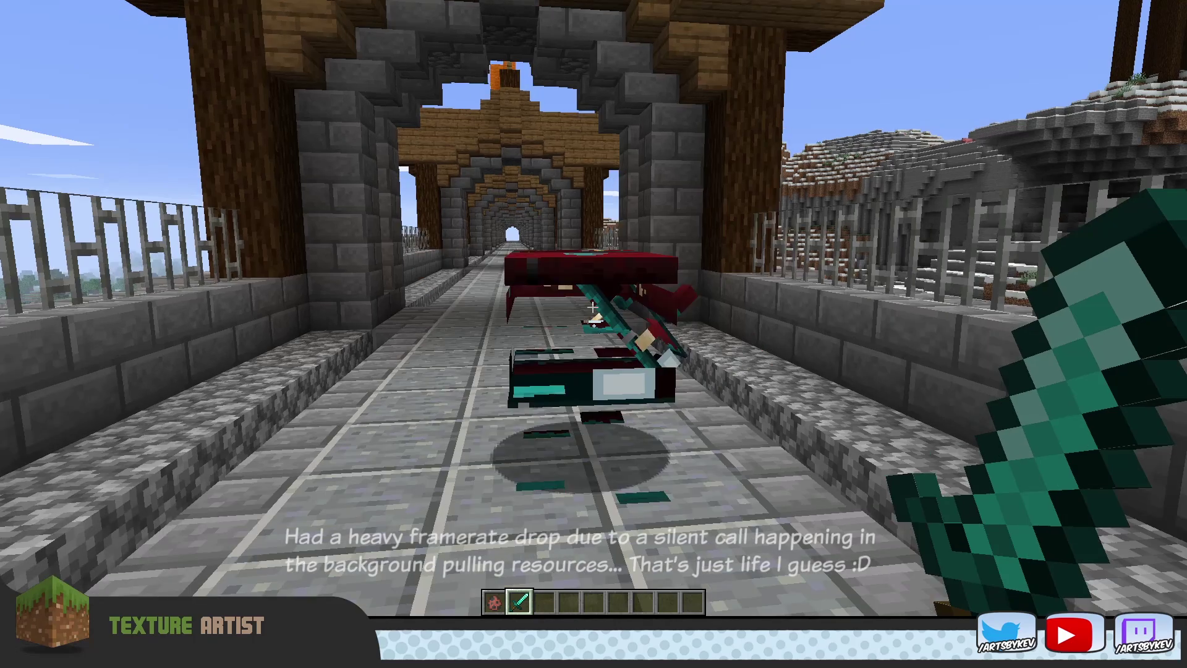
# Equip the hoglin spawn egg and reload the resource packs.
pyautogui.press('1')
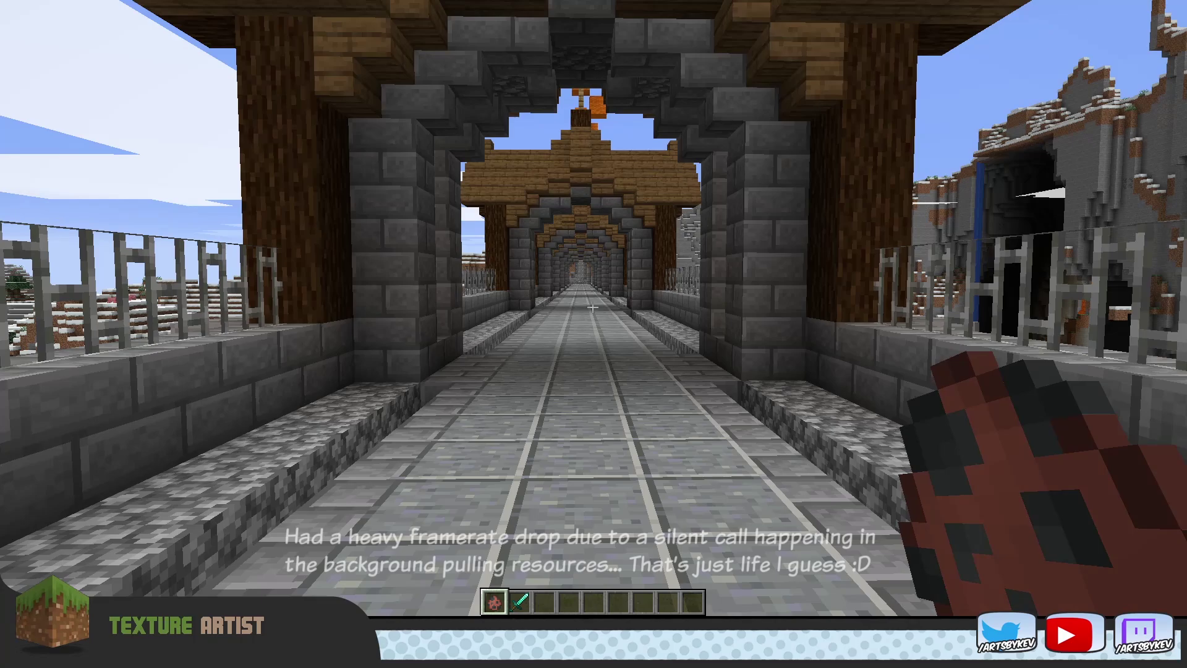
pyautogui.hotkey('F3', 't')
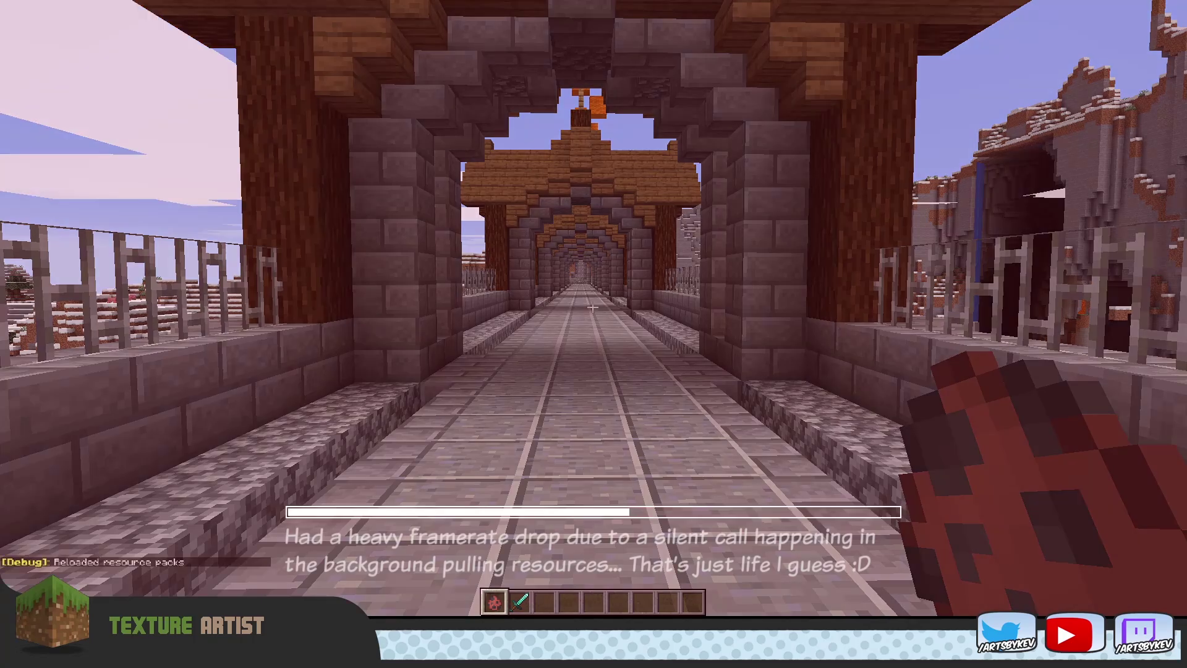